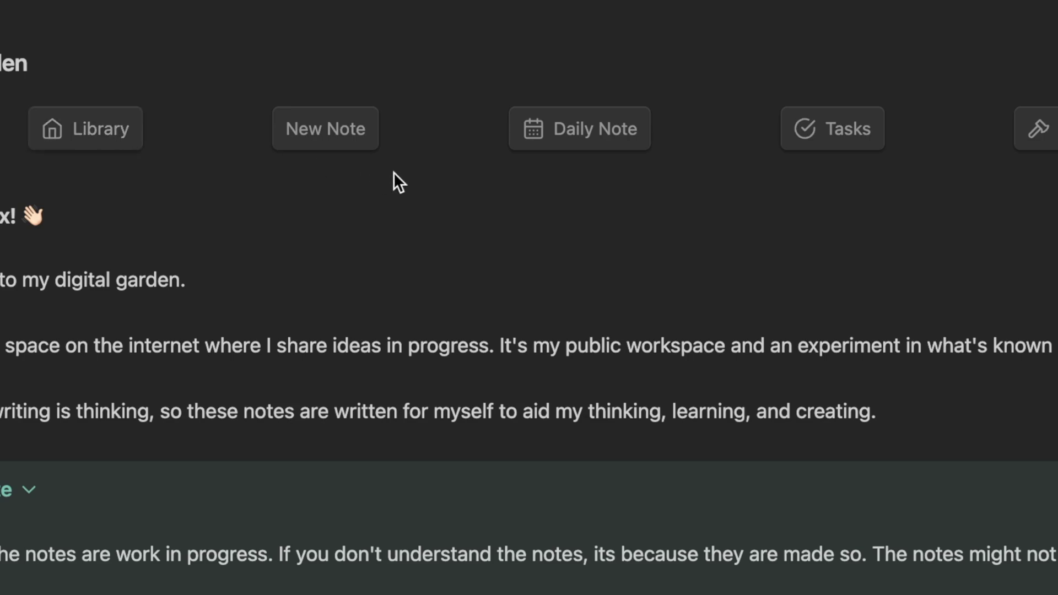
# - Test the toolbar items in the 001 Garden note, from the new-note template picker to the light and dark themes
pyautogui.click(334, 142)
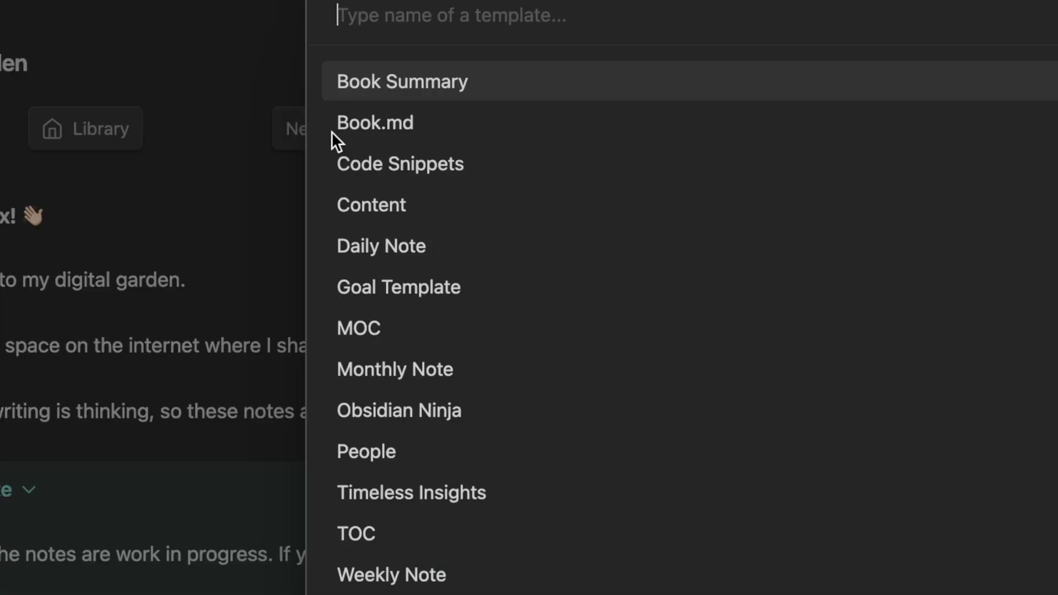
pyautogui.click(243, 286)
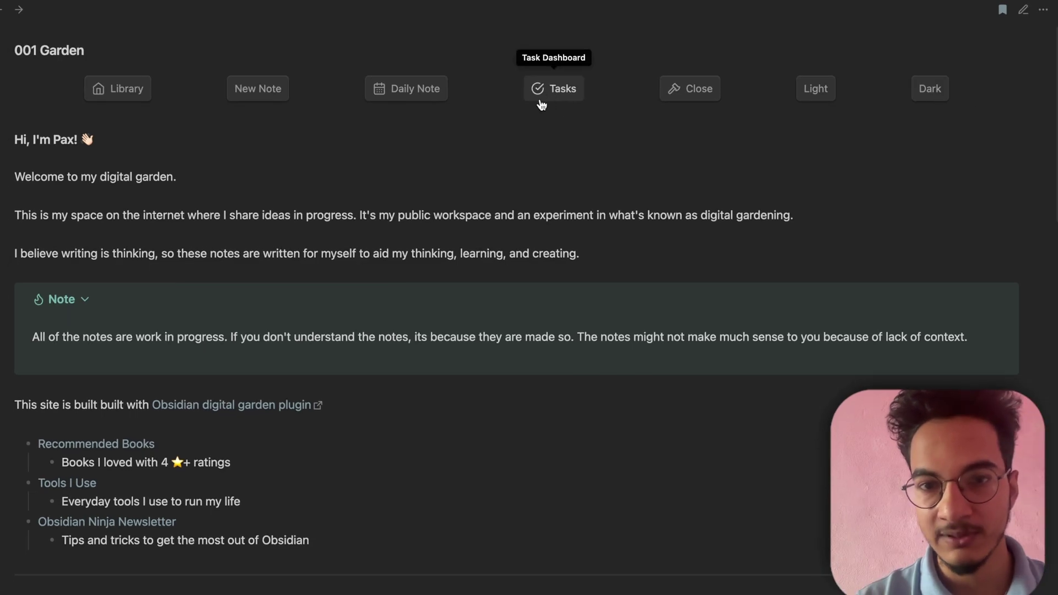
pyautogui.click(537, 99)
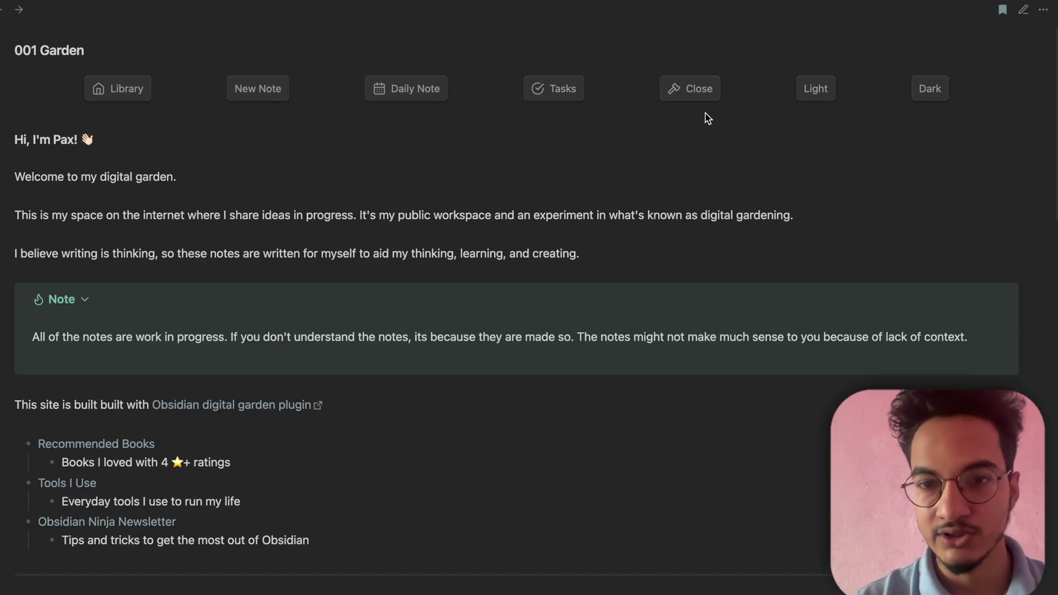
pyautogui.click(808, 95)
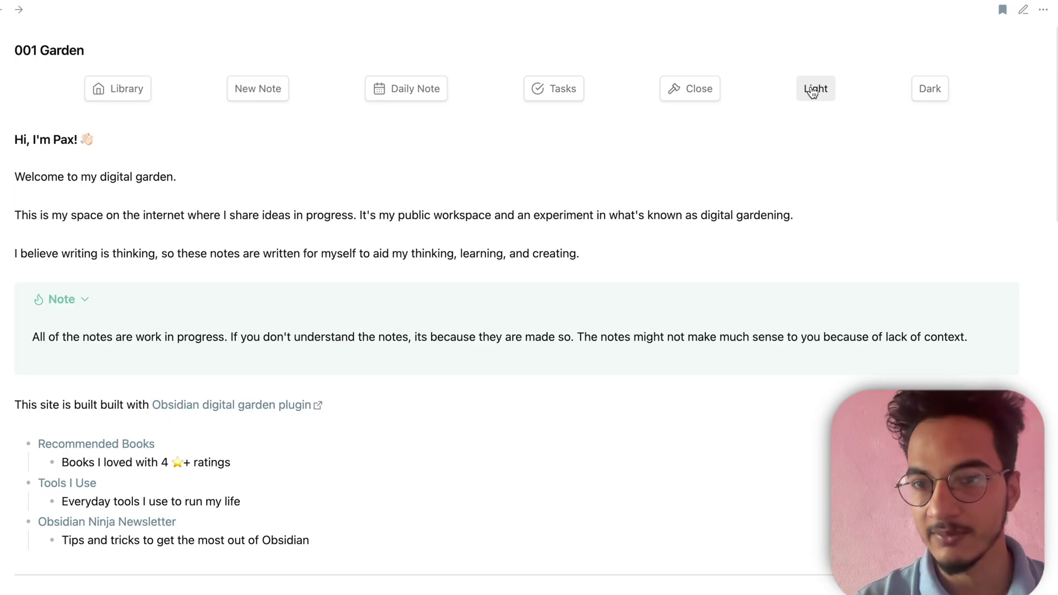
pyautogui.click(940, 97)
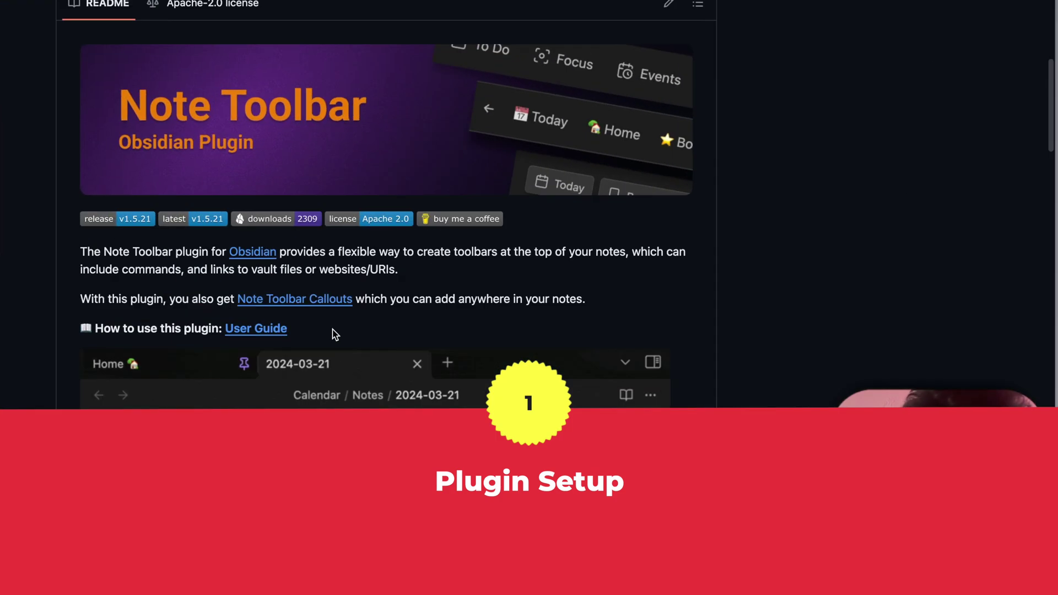
# - In the browser, examine the obsidian-note-toolbar repository's README, including its installation, getting started, examples and user guide sections
pyautogui.scroll(5, 334, 335)
pyautogui.scroll(-2, 334, 335)
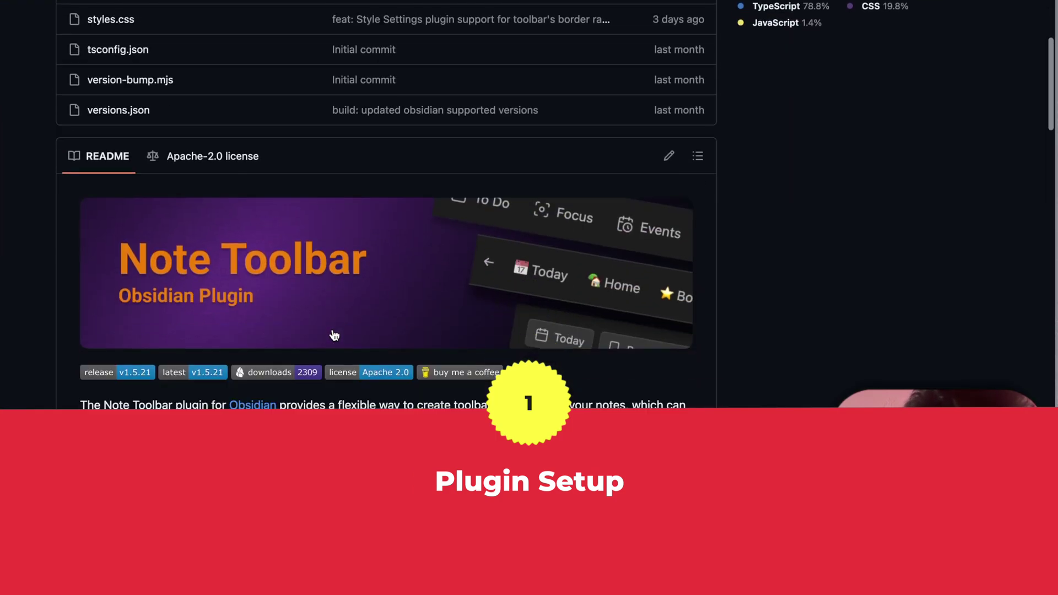
pyautogui.scroll(-2, 333, 335)
pyautogui.scroll(-8, 677, 161)
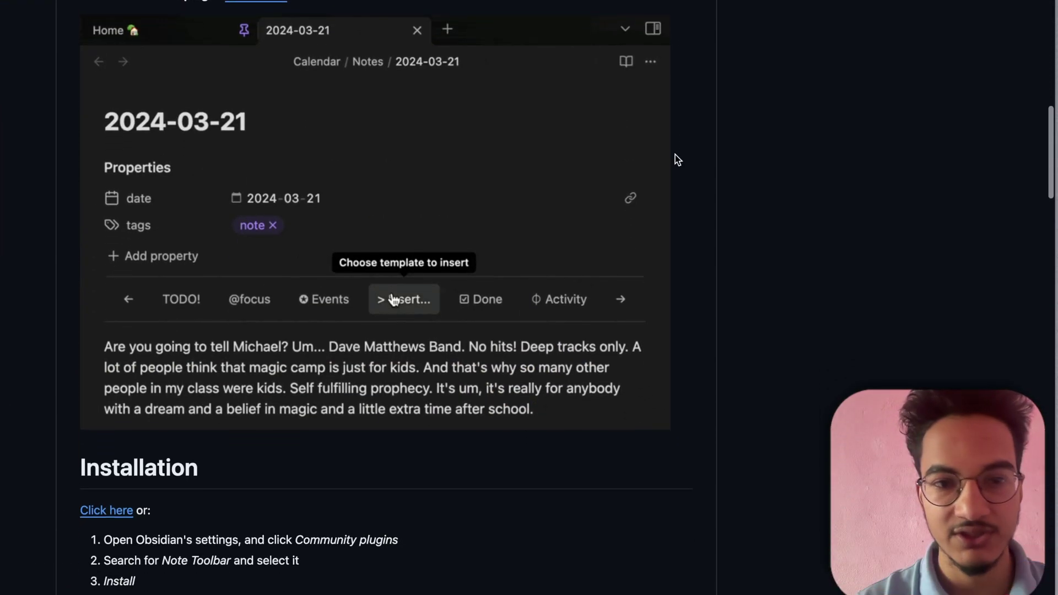
pyautogui.scroll(-5, 434, 258)
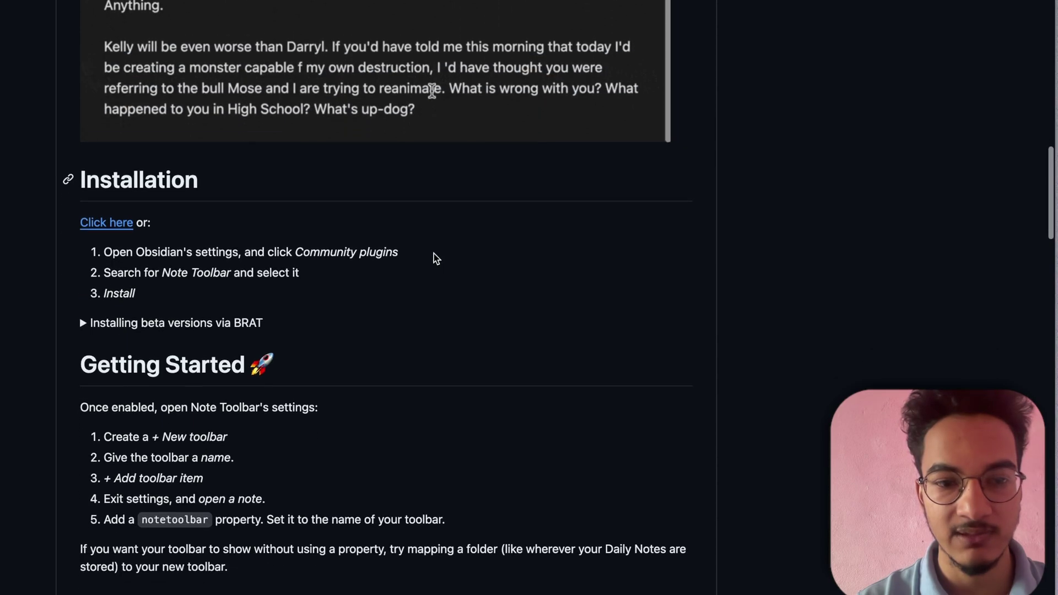
pyautogui.scroll(-16, 434, 258)
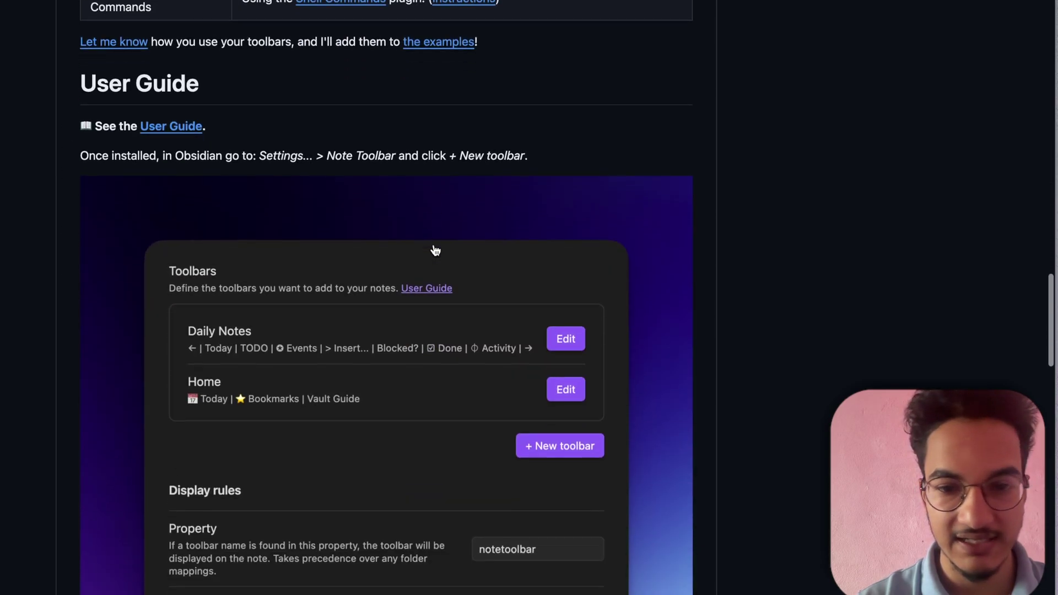
pyautogui.scroll(-20, 435, 251)
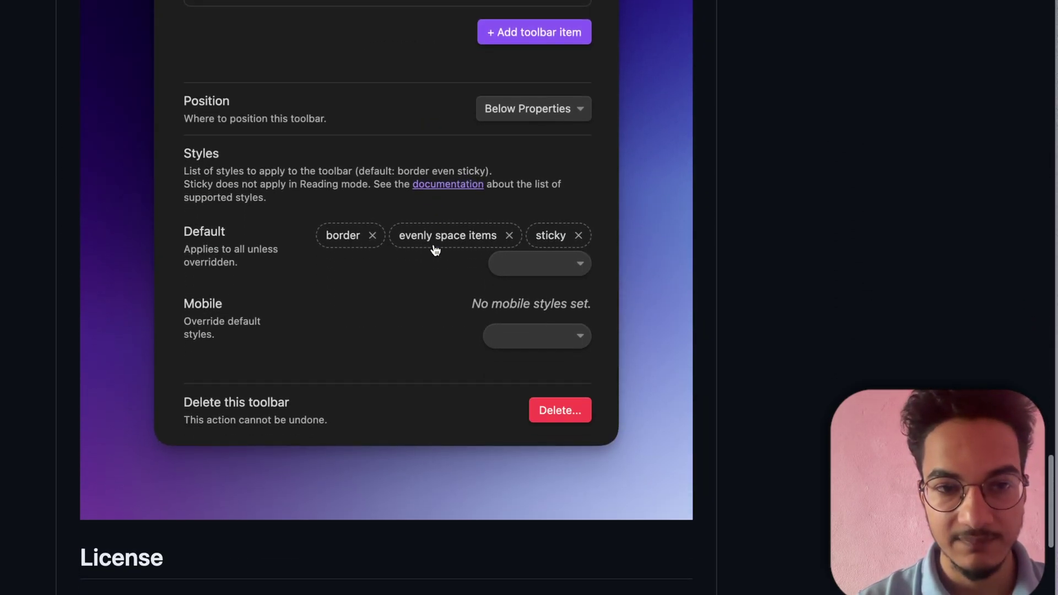
pyautogui.scroll(-5, 436, 251)
pyautogui.scroll(20, 436, 250)
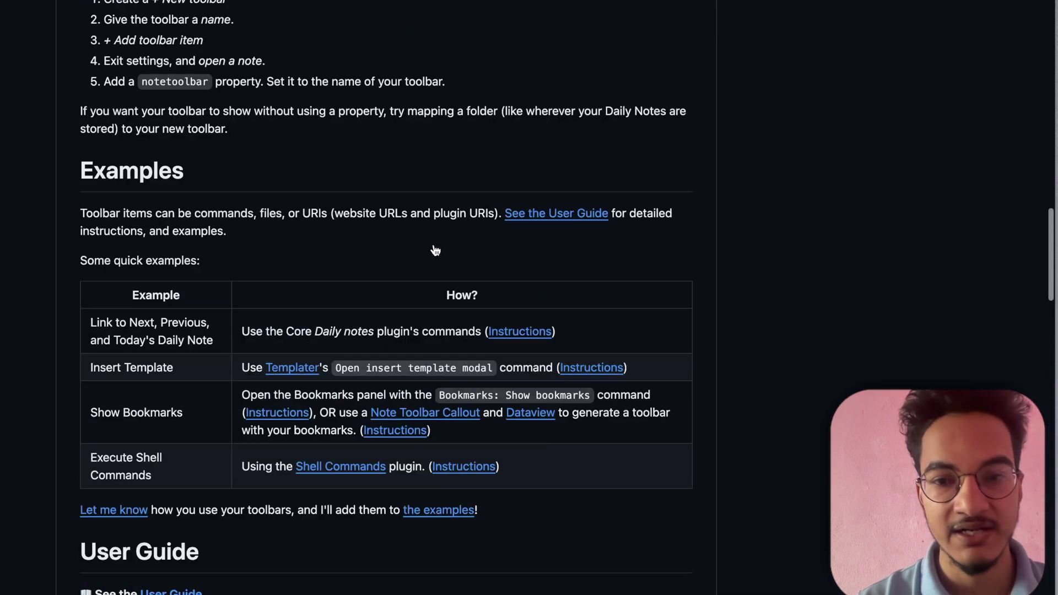
pyautogui.scroll(20, 435, 251)
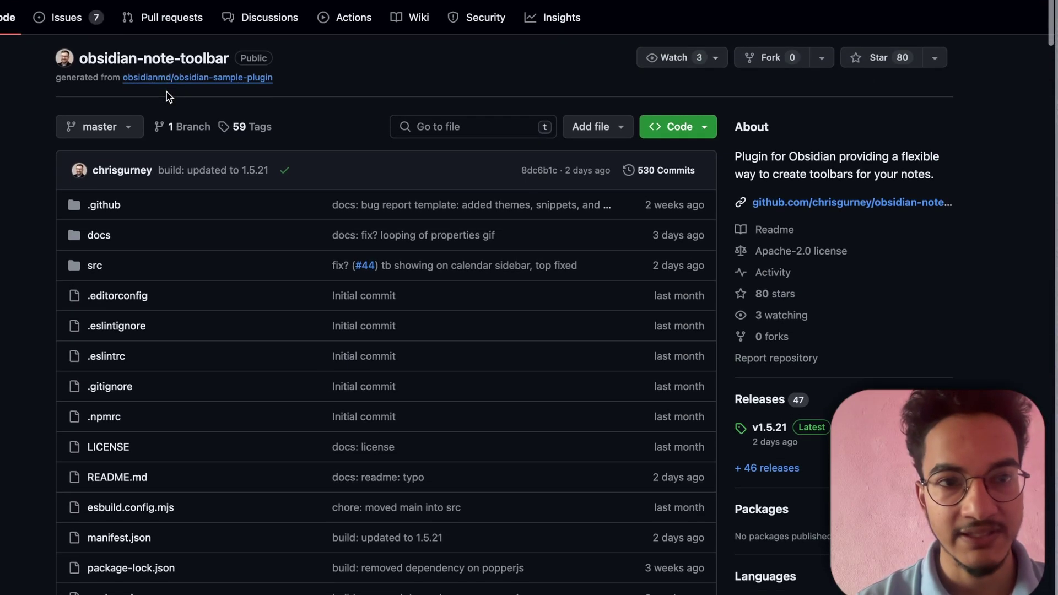
pyautogui.scroll(-1, 168, 97)
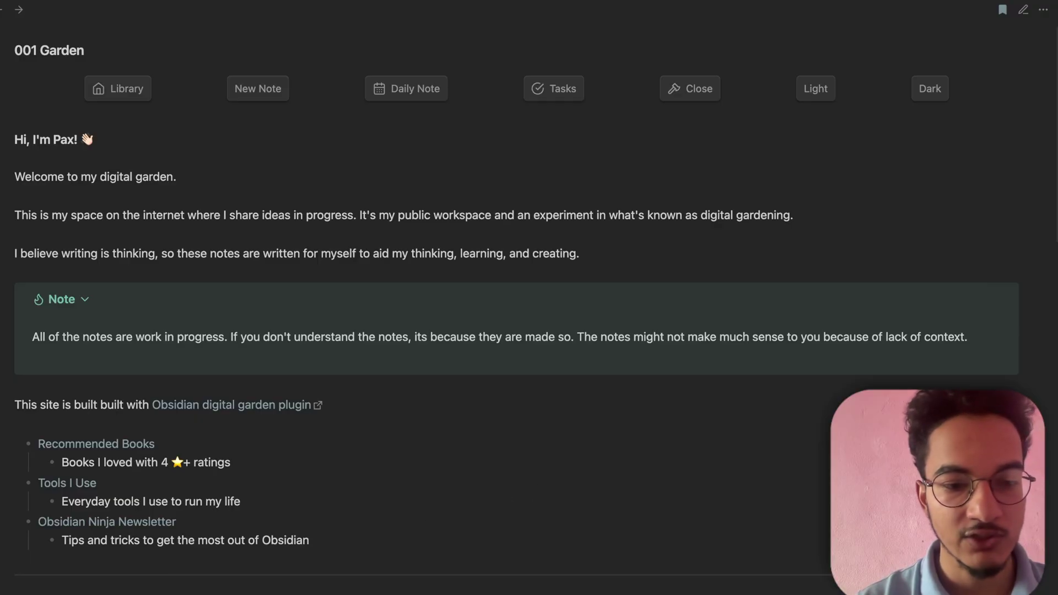
# - In Obsidian, search the community plugins for "note toolbar"
pyautogui.press('super+comma')
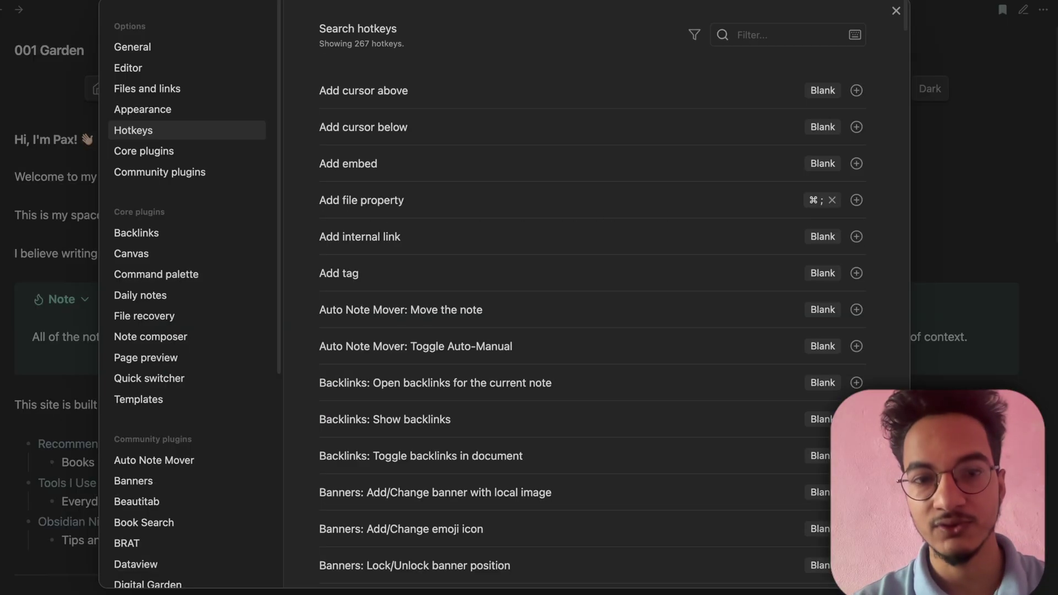
pyautogui.click(198, 175)
pyautogui.click(838, 80)
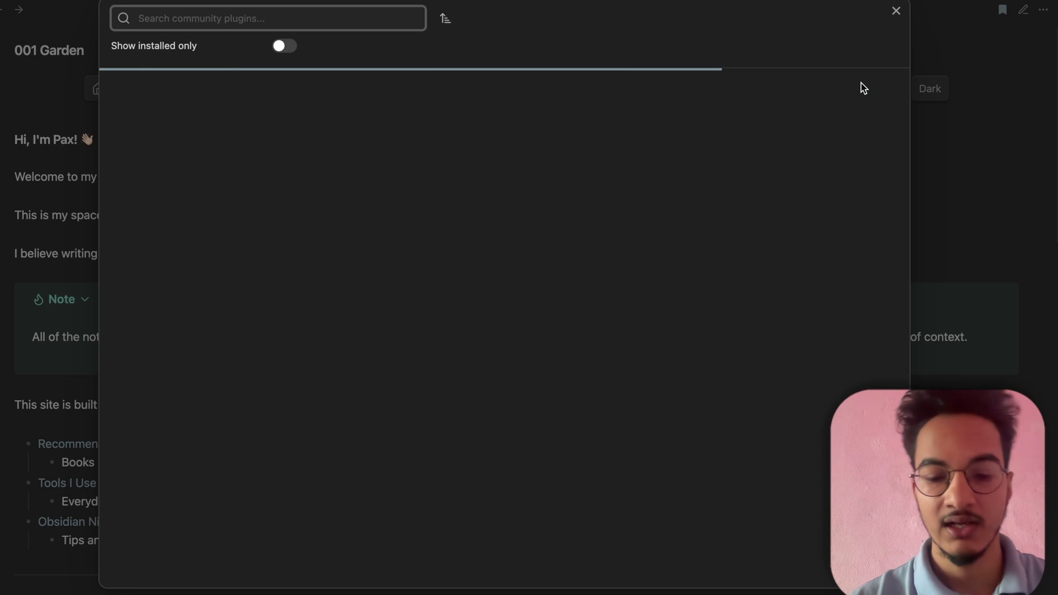
pyautogui.write('note toolb')
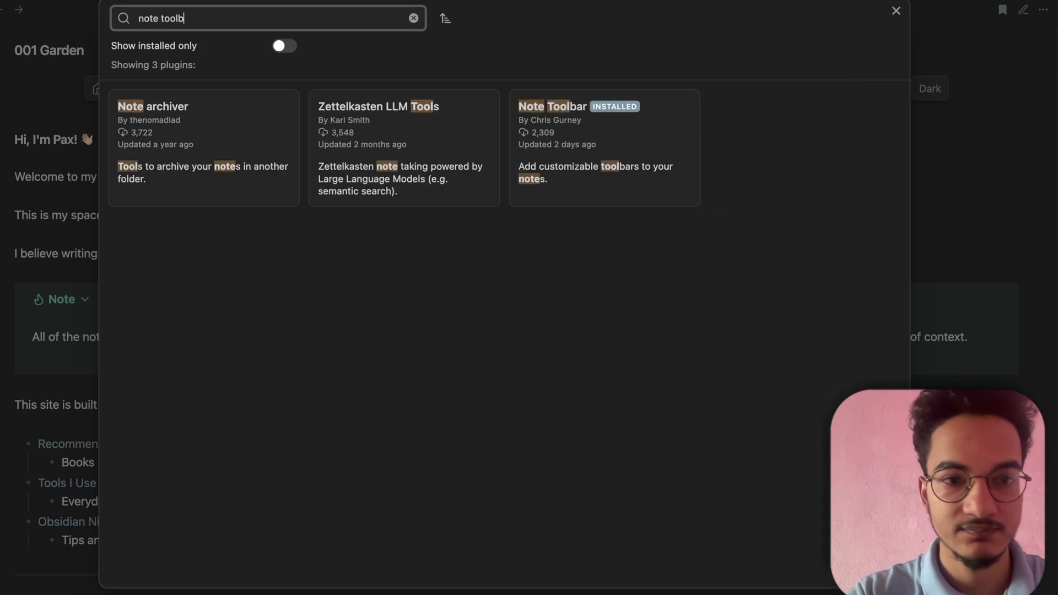
pyautogui.write('ar')
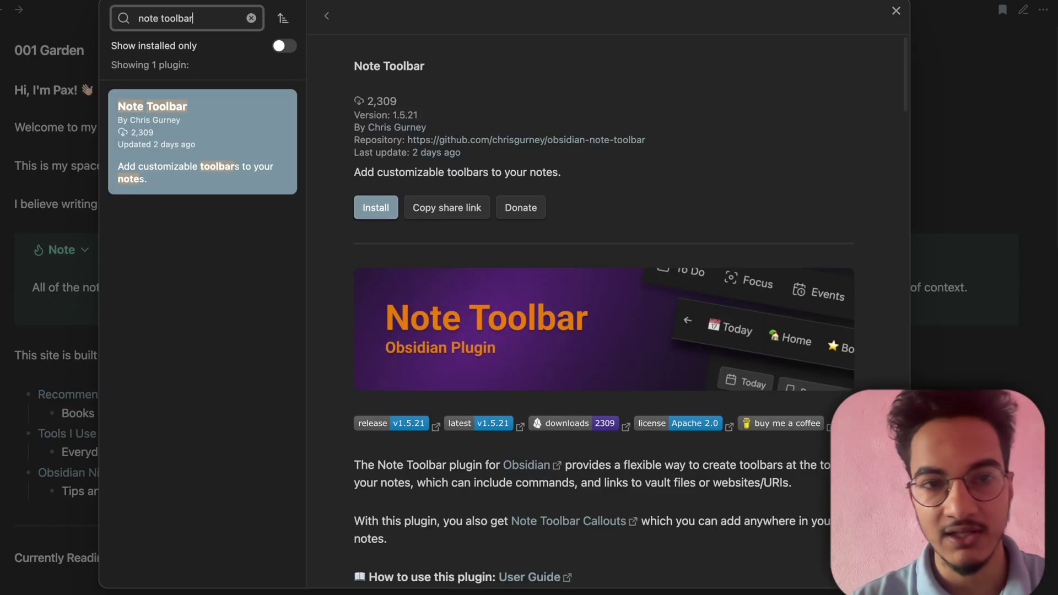
# - Install and enable the Note Toolbar plugin and open its options
pyautogui.click(386, 212)
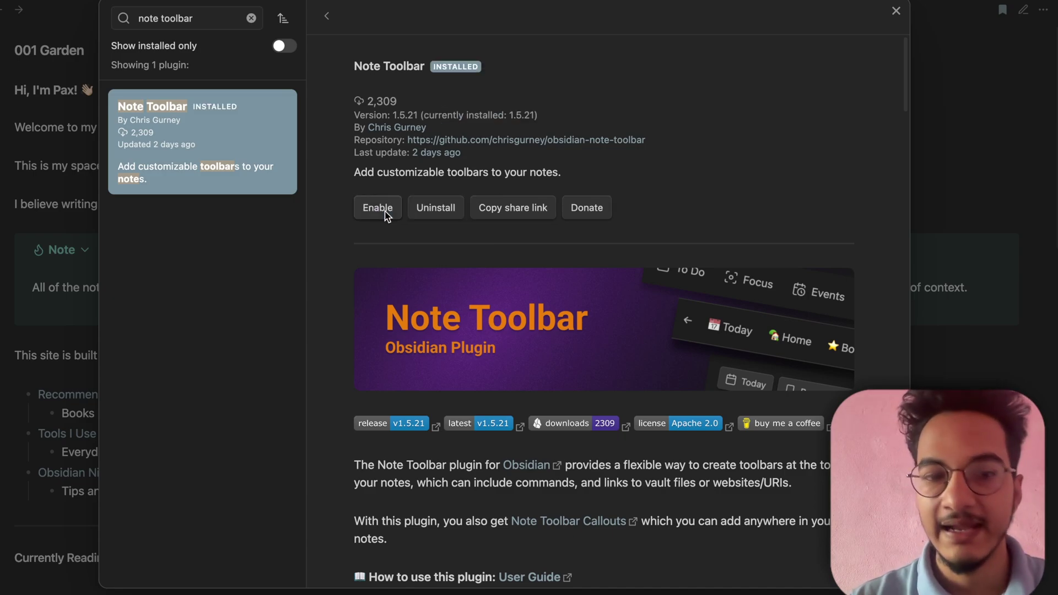
pyautogui.click(385, 214)
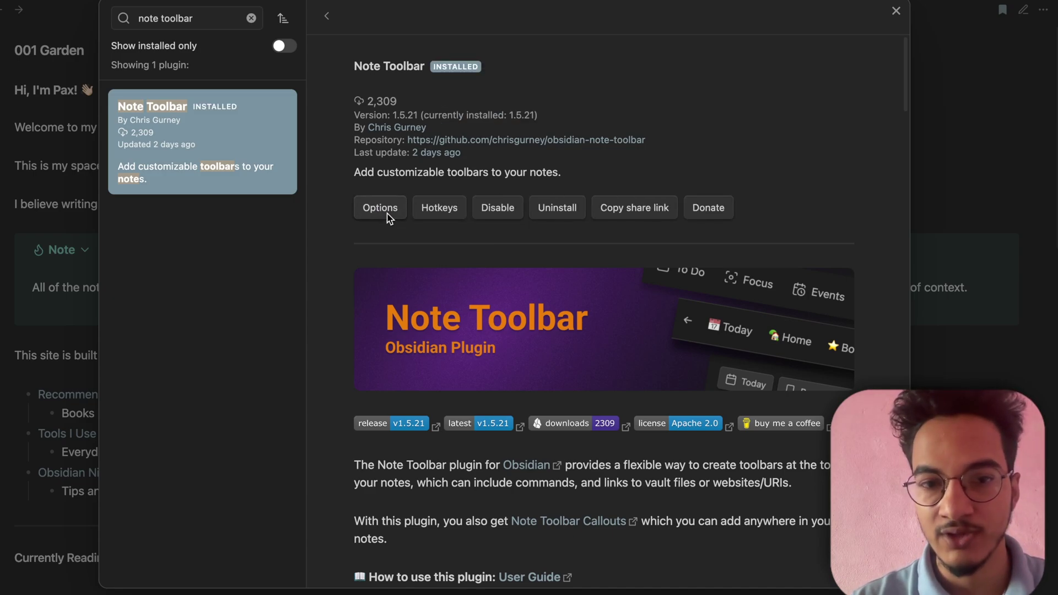
pyautogui.click(387, 215)
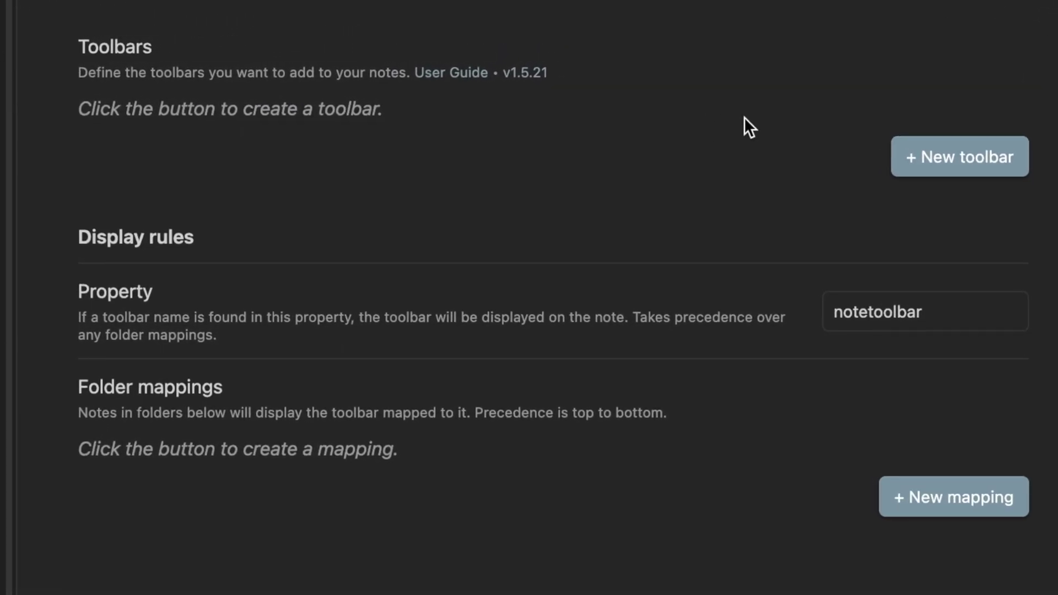
# - Create a new toolbar and name it Mtoolbar
pyautogui.click(937, 156)
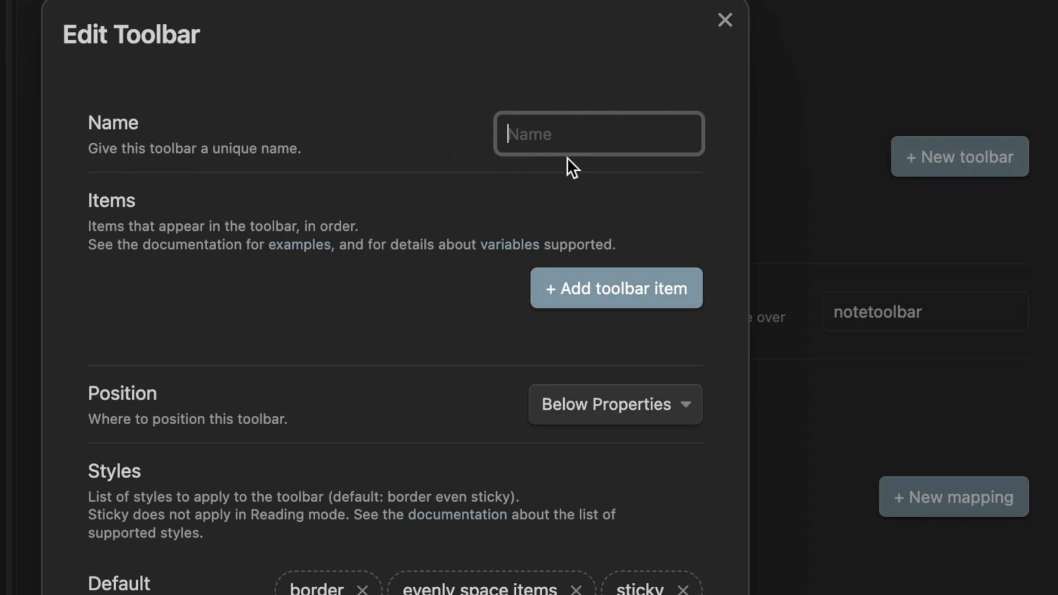
pyautogui.write('Mobile')
pyautogui.click(760, 169)
pyautogui.click(959, 156)
pyautogui.write('Mtoolbar')
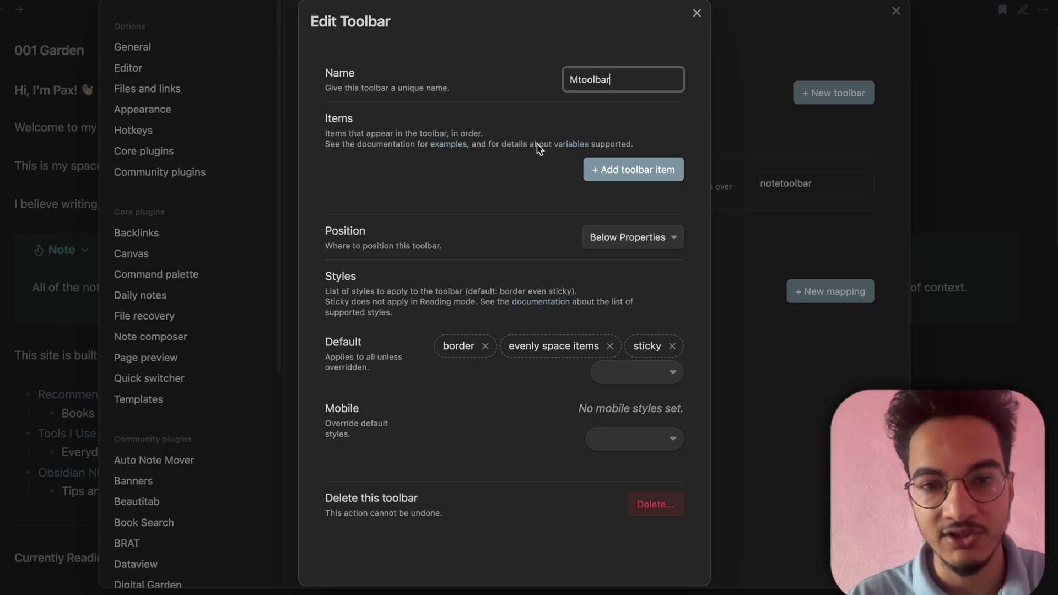
# - Add a first item to the toolbar and give it the home icon
pyautogui.click(609, 168)
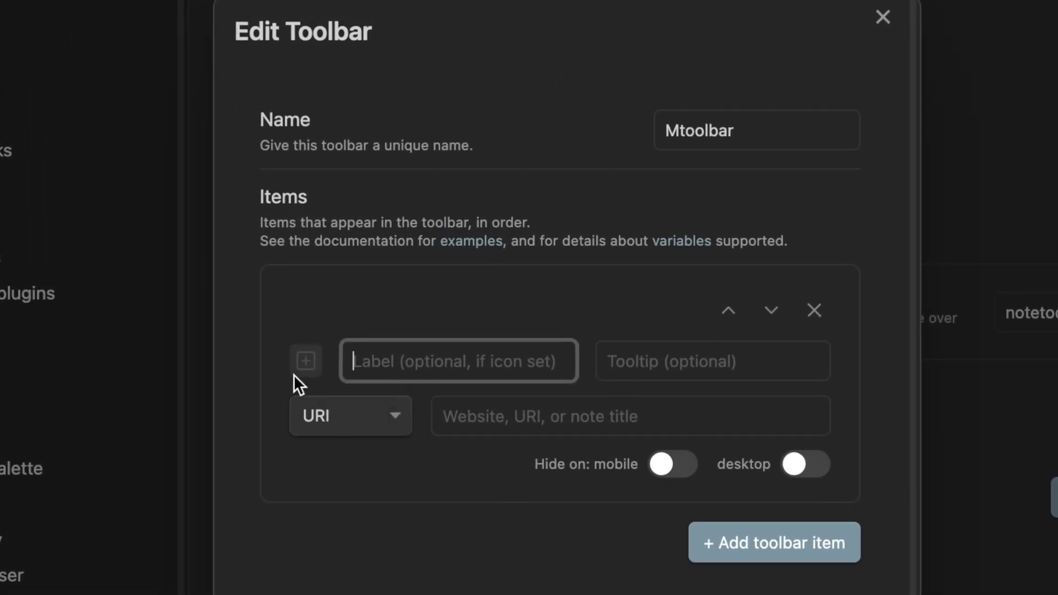
pyautogui.click(302, 365)
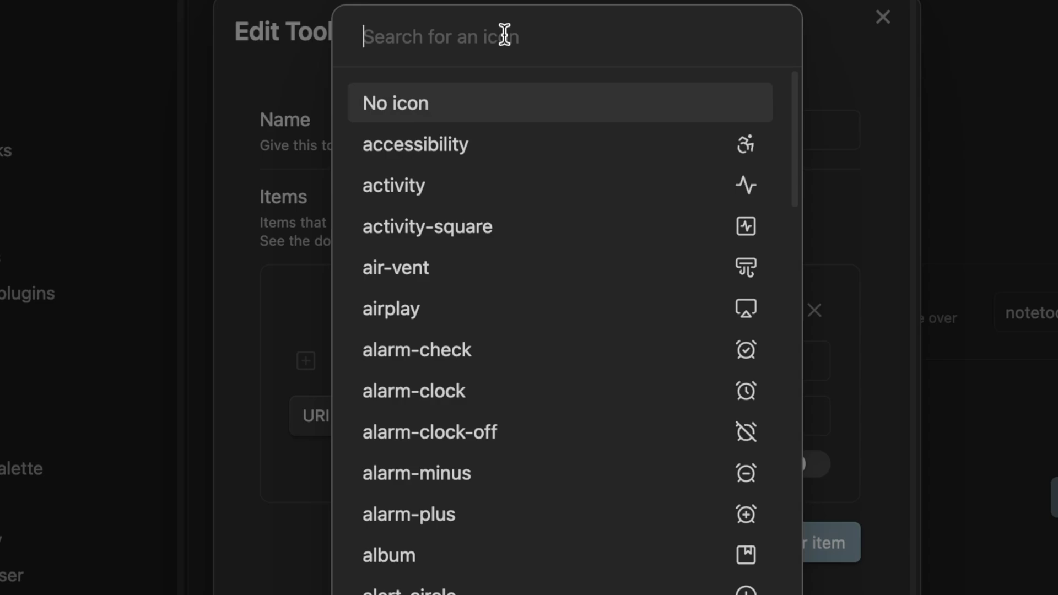
pyautogui.write('home')
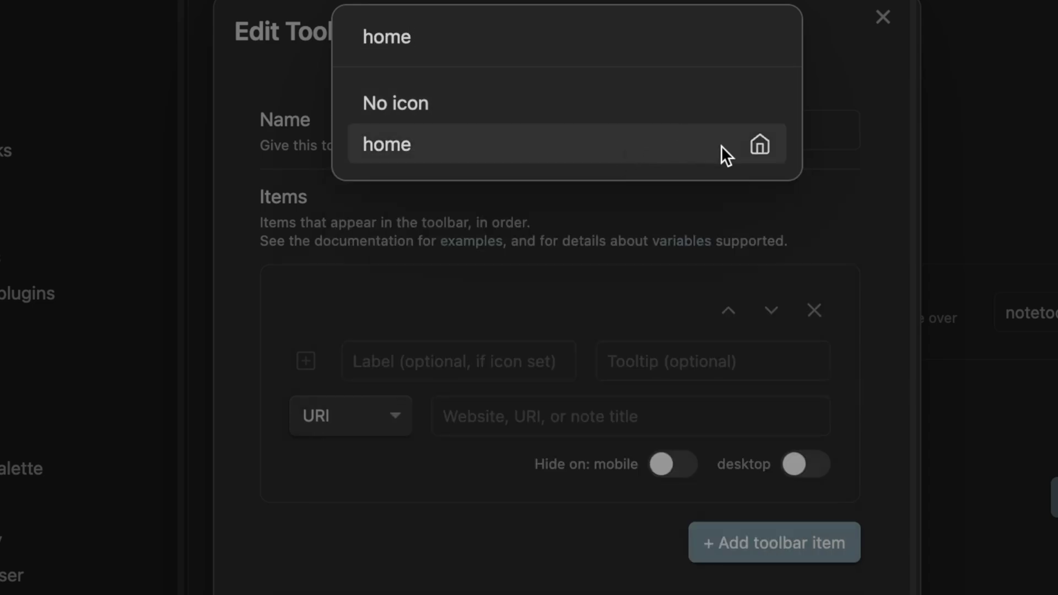
pyautogui.click(721, 147)
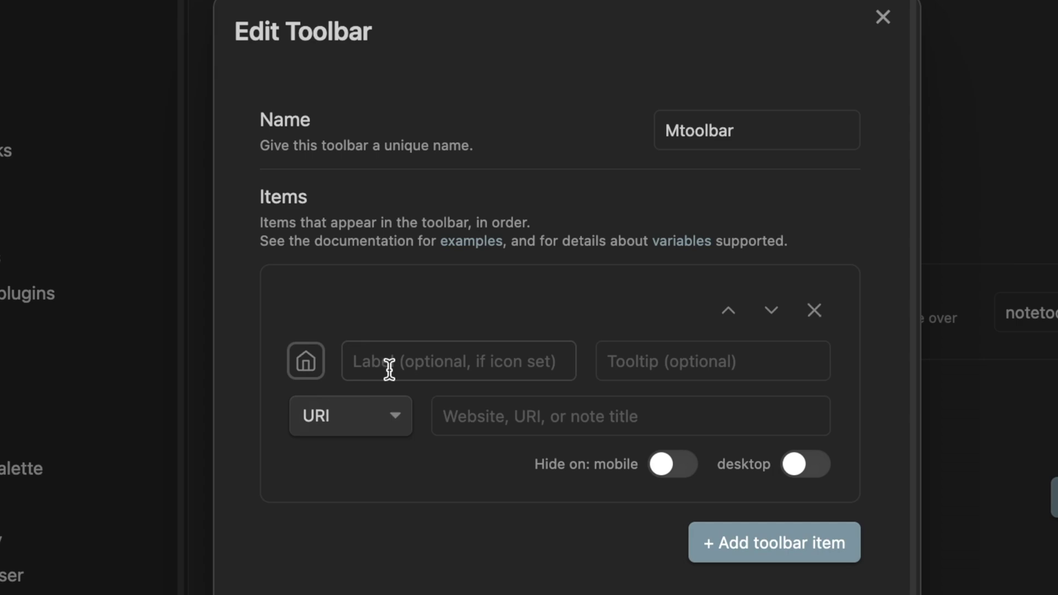
# - Set the home item's tooltip to "Open home note"
pyautogui.click(727, 364)
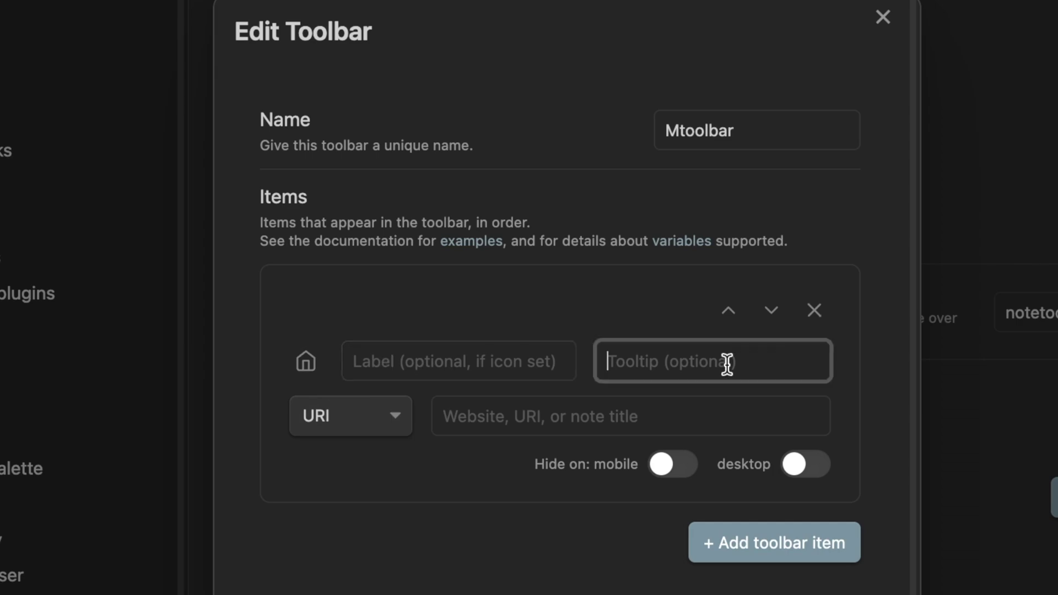
pyautogui.write('Open home o')
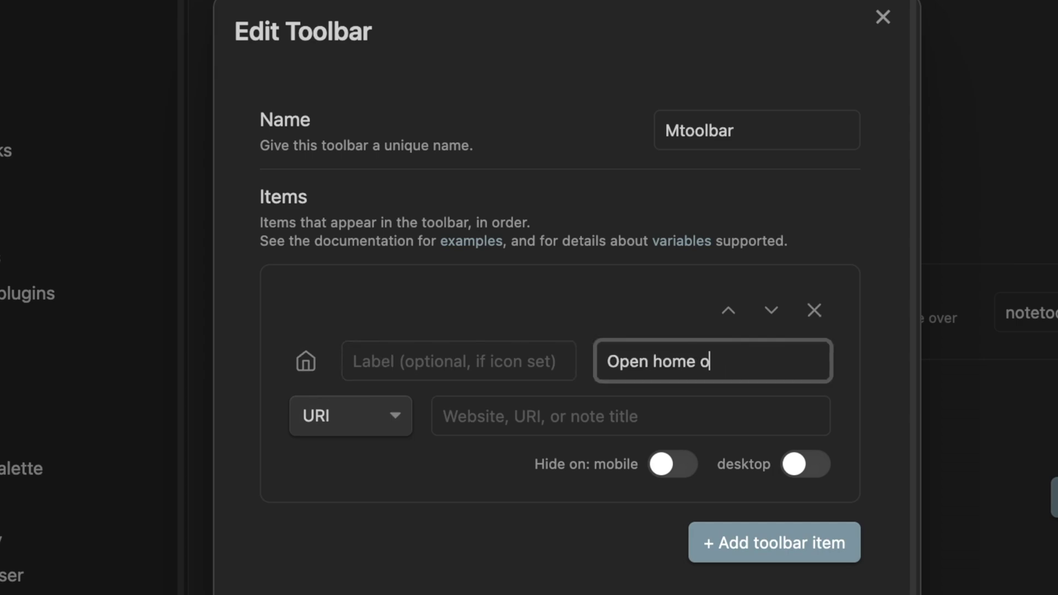
pyautogui.press('BackSpace')
pyautogui.write('note')
# - Make the home item a File link that opens 000 Home.md
pyautogui.click(362, 480)
pyautogui.click(372, 424)
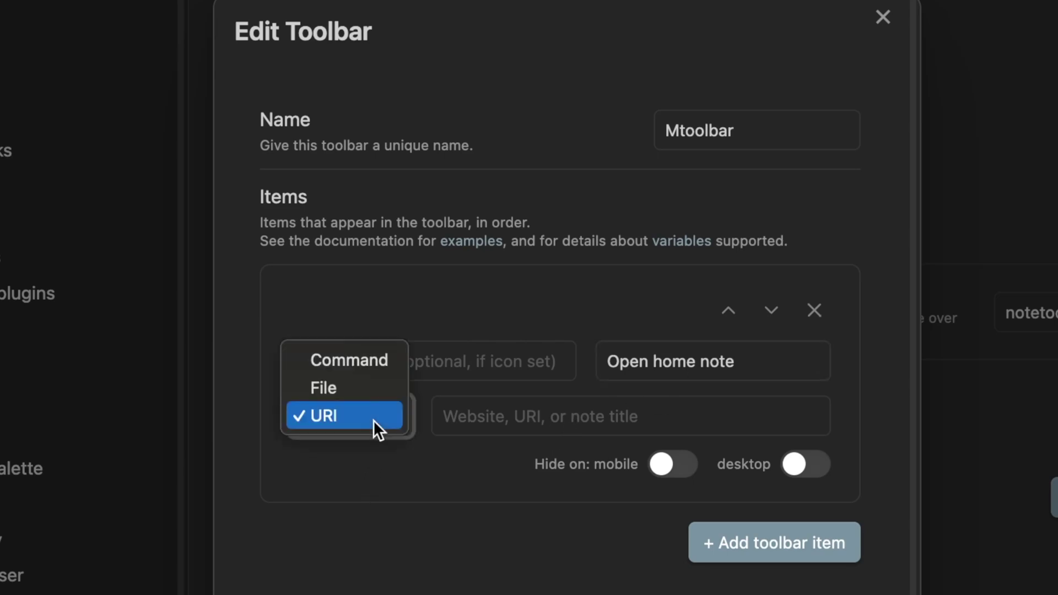
pyautogui.click(357, 386)
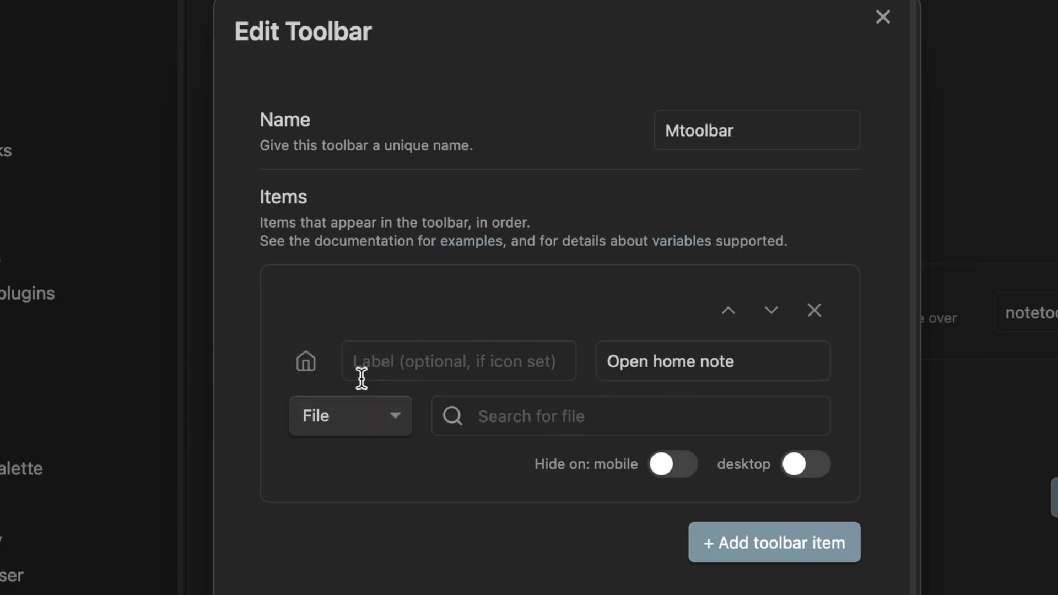
pyautogui.click(492, 419)
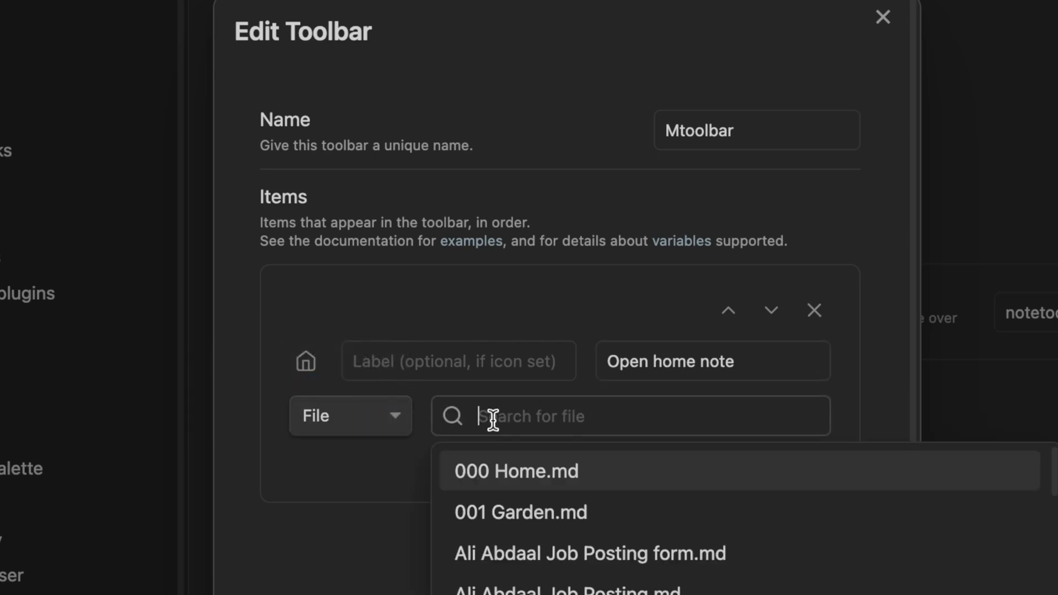
pyautogui.click(497, 471)
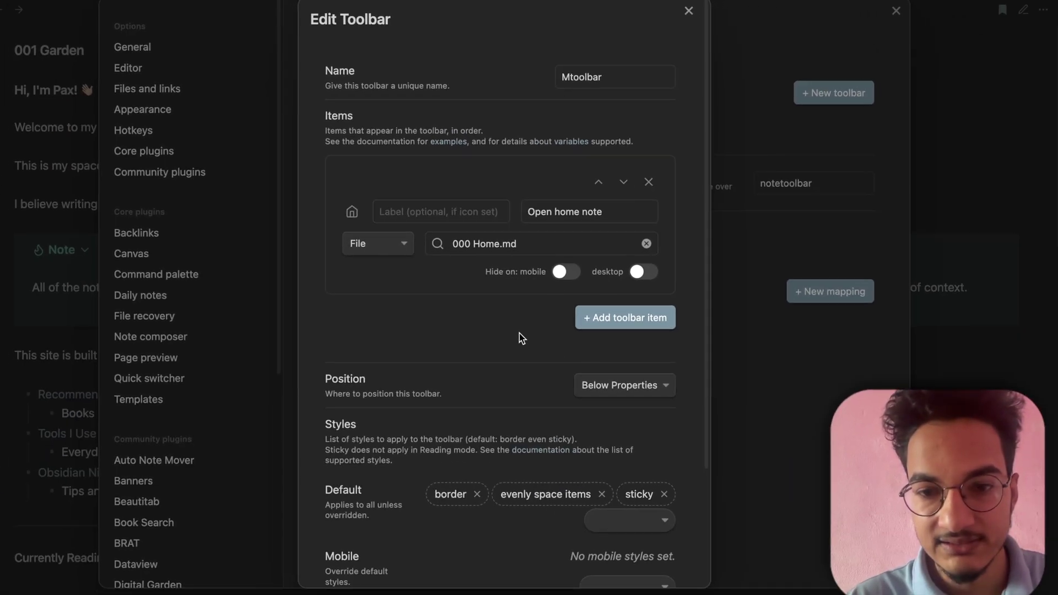
# - Add a second toolbar item labelled "New note" with the tooltip "From a template"
pyautogui.click(630, 318)
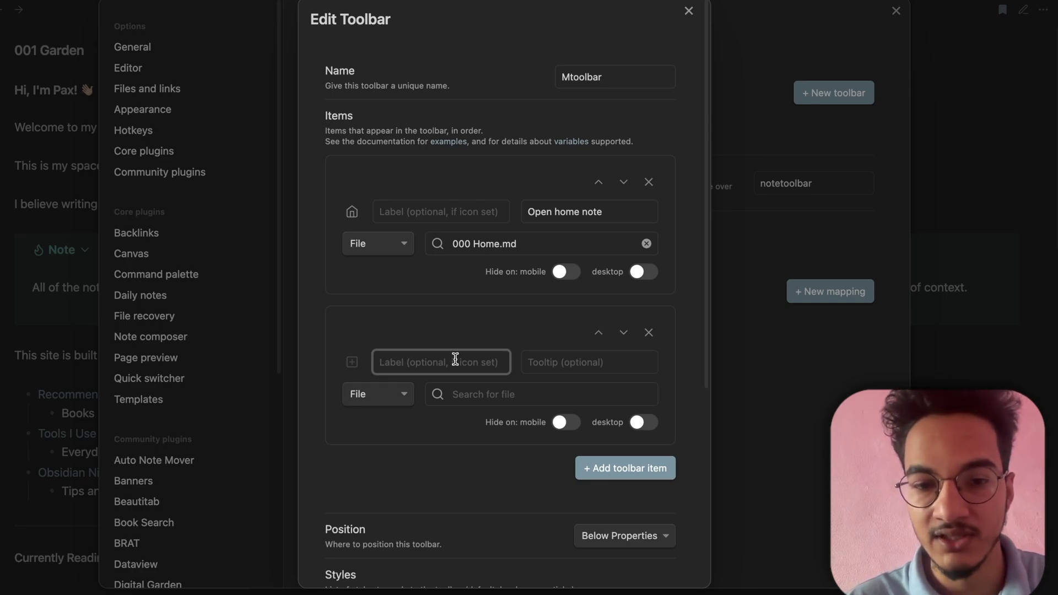
pyautogui.write('New note')
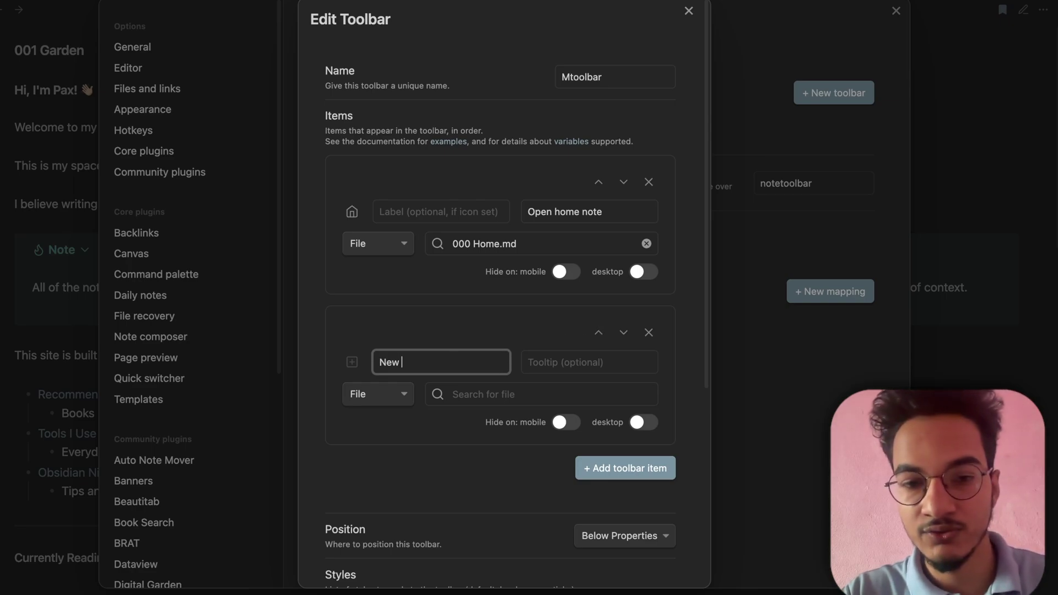
pyautogui.click(598, 362)
pyautogui.write('From a t')
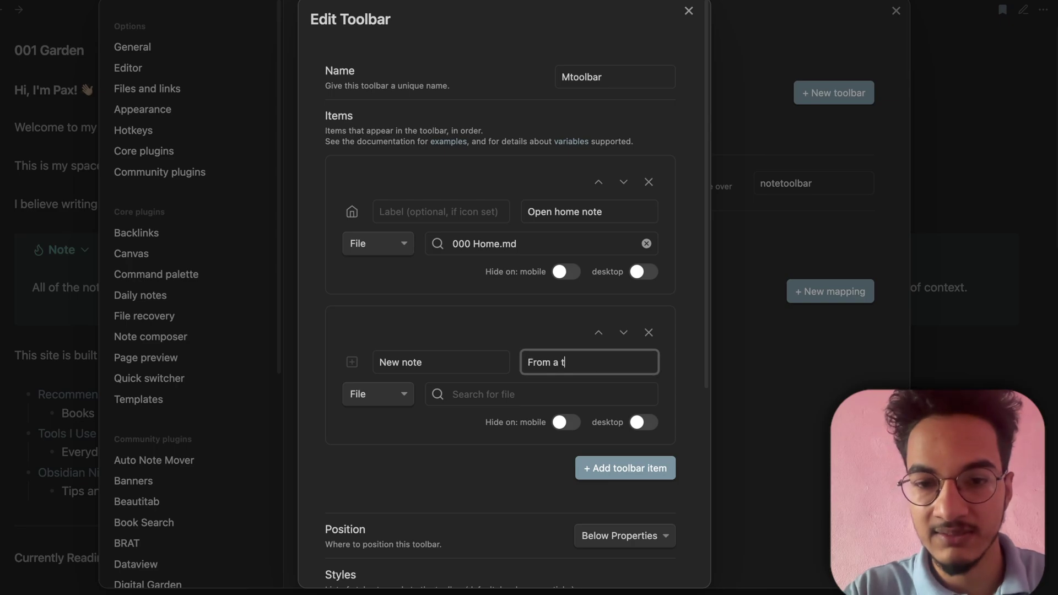
pyautogui.write('emplate')
# - Make the New note item a Command that runs "Templater: Create new note from template"
pyautogui.click(385, 397)
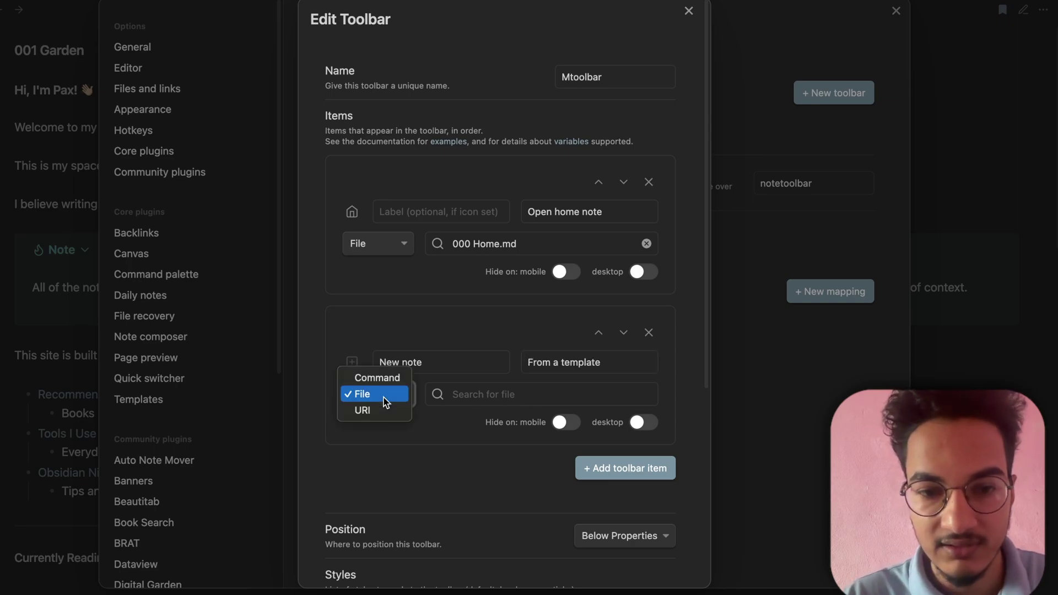
pyautogui.click(395, 379)
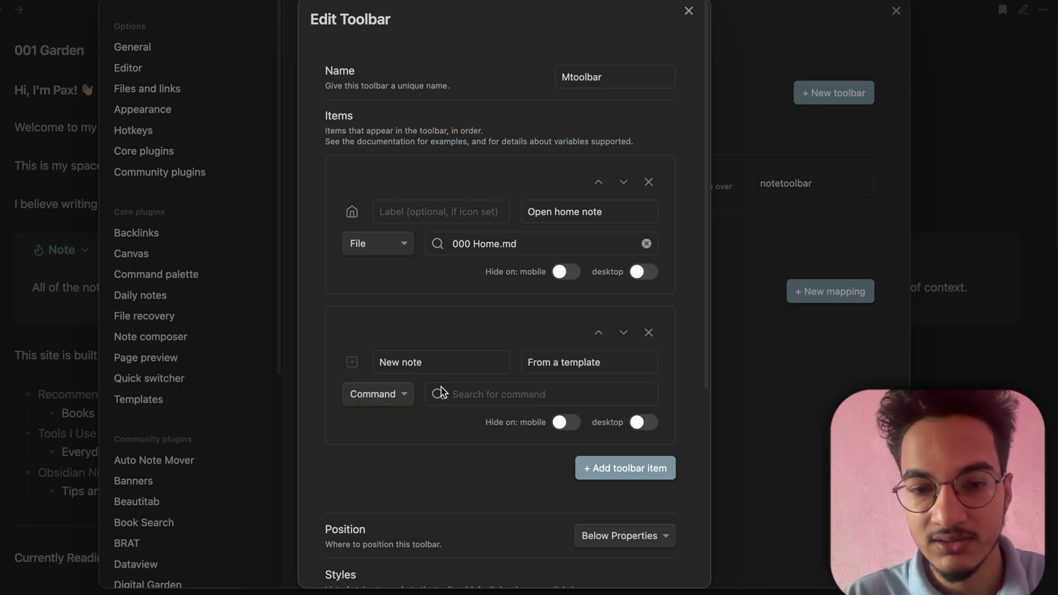
pyautogui.click(465, 392)
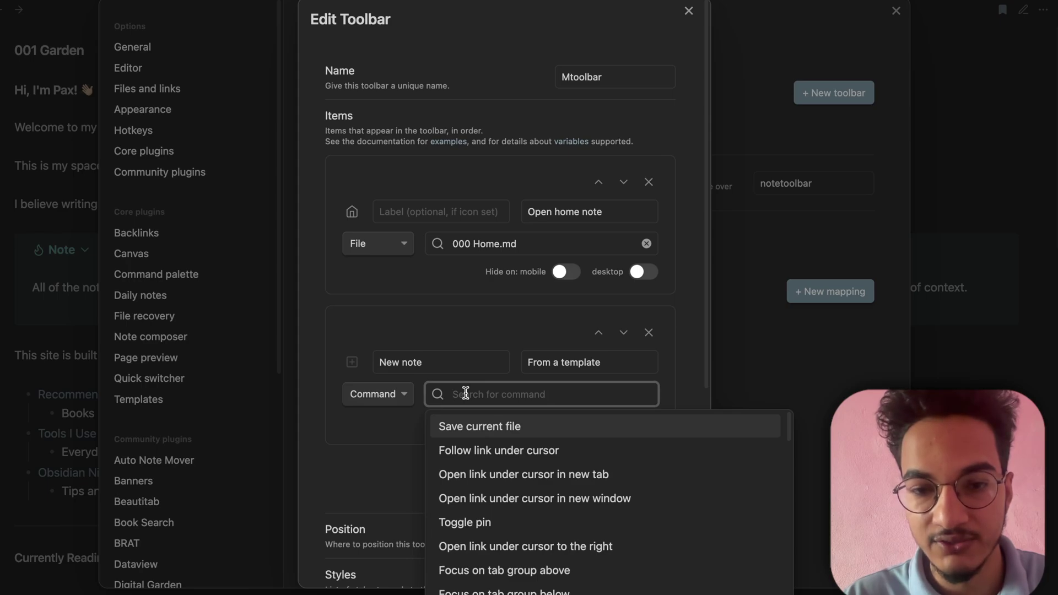
pyautogui.write('templater')
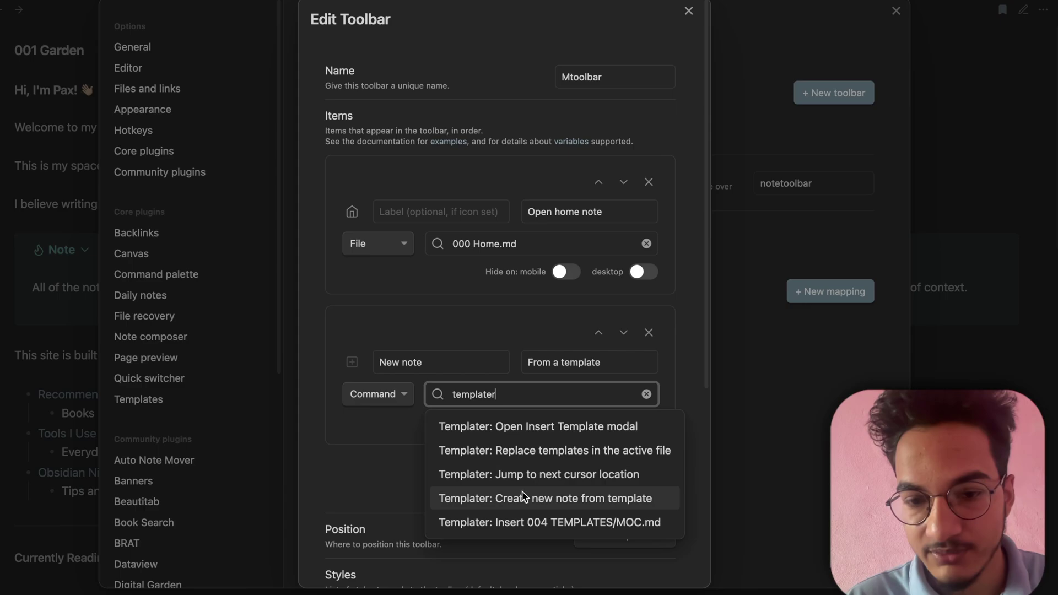
pyautogui.click(547, 498)
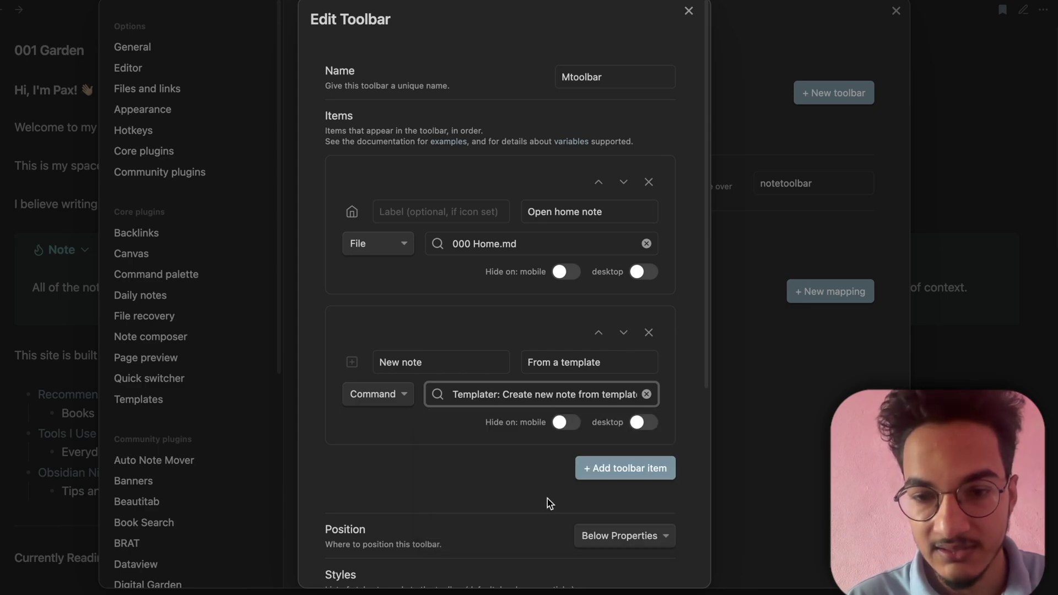
pyautogui.click(539, 458)
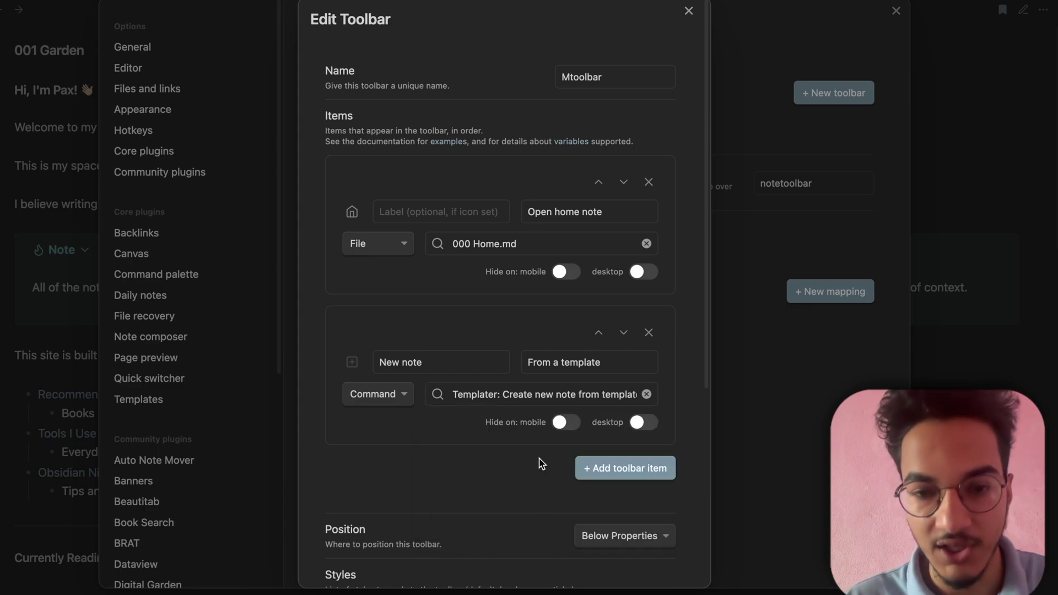
# - Add a third toolbar item labelled "Daily Note" and give it the calendar-check icon
pyautogui.click(602, 464)
pyautogui.scroll(-1, 505, 491)
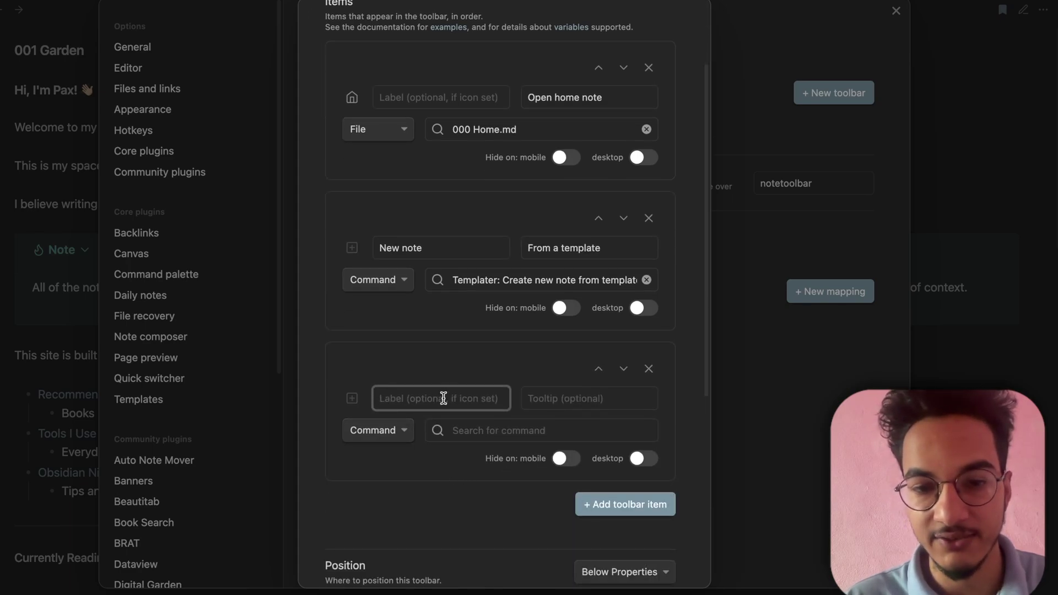
pyautogui.write('Daily Not')
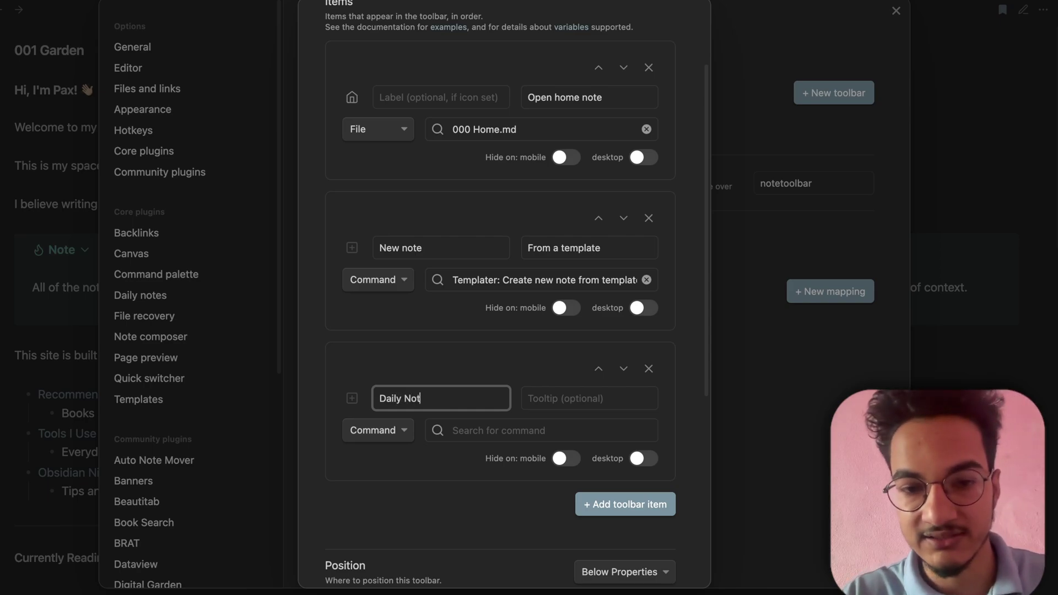
pyautogui.write('e')
pyautogui.click(351, 398)
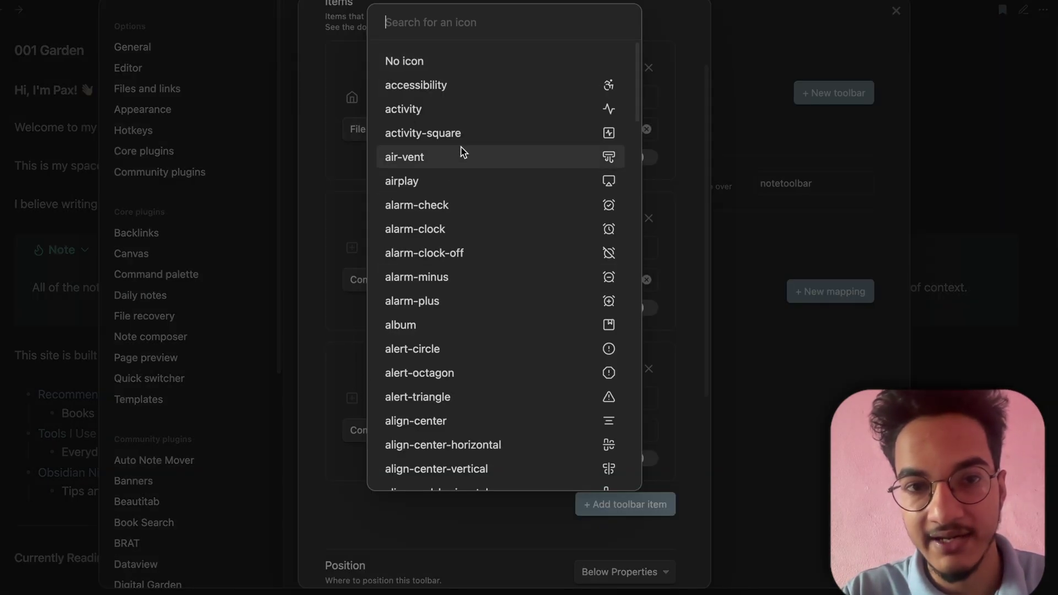
pyautogui.write('calendar')
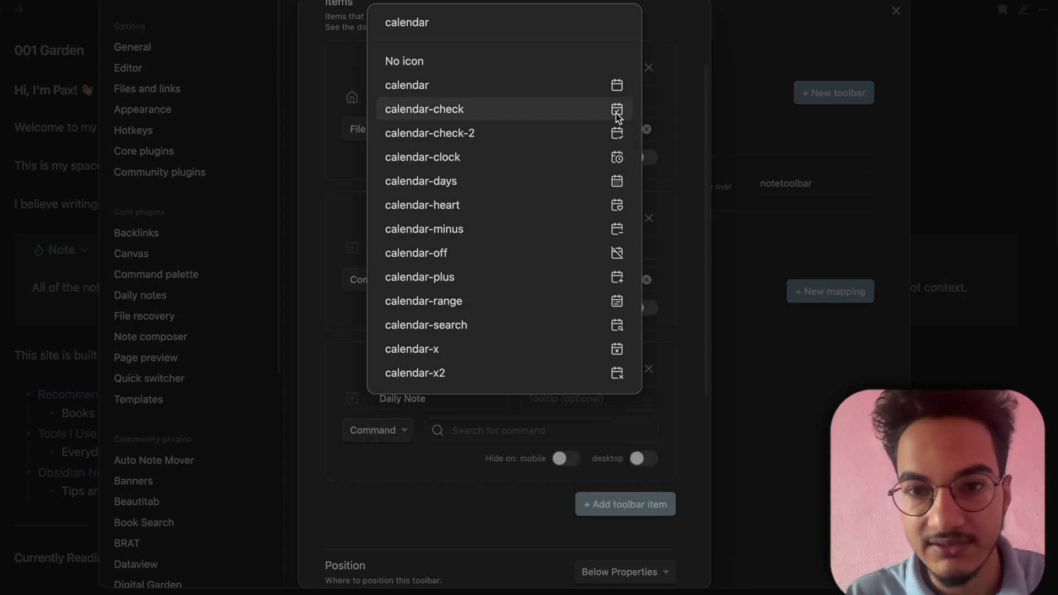
pyautogui.click(617, 113)
# - Clear the label of the calendar item and set its tooltip to "Today's Note"
pyautogui.tripleClick(454, 407)
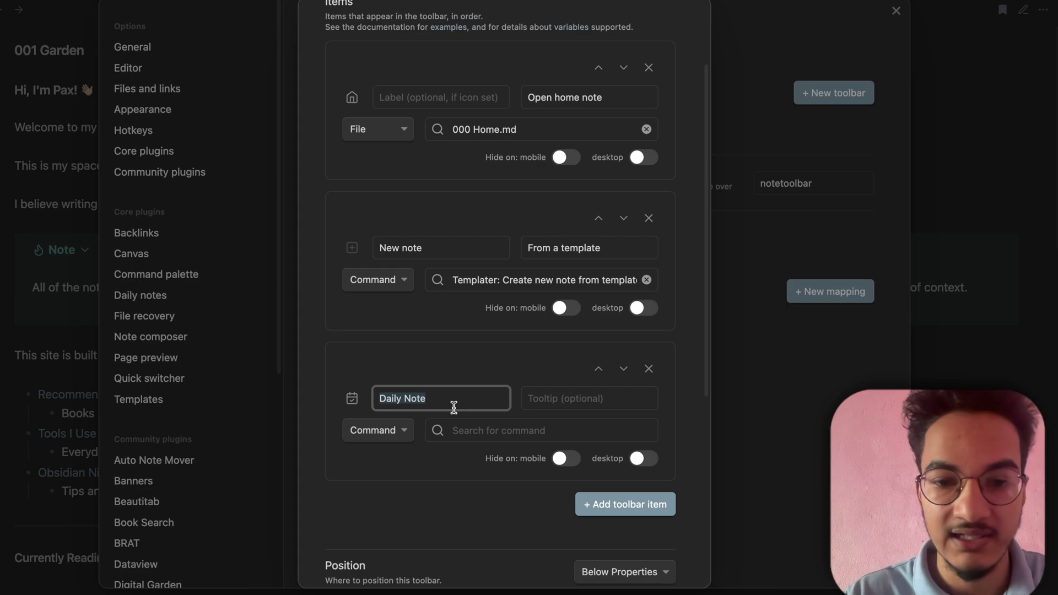
pyautogui.press('BackSpace')
pyautogui.click(578, 398)
pyautogui.write("Today's No")
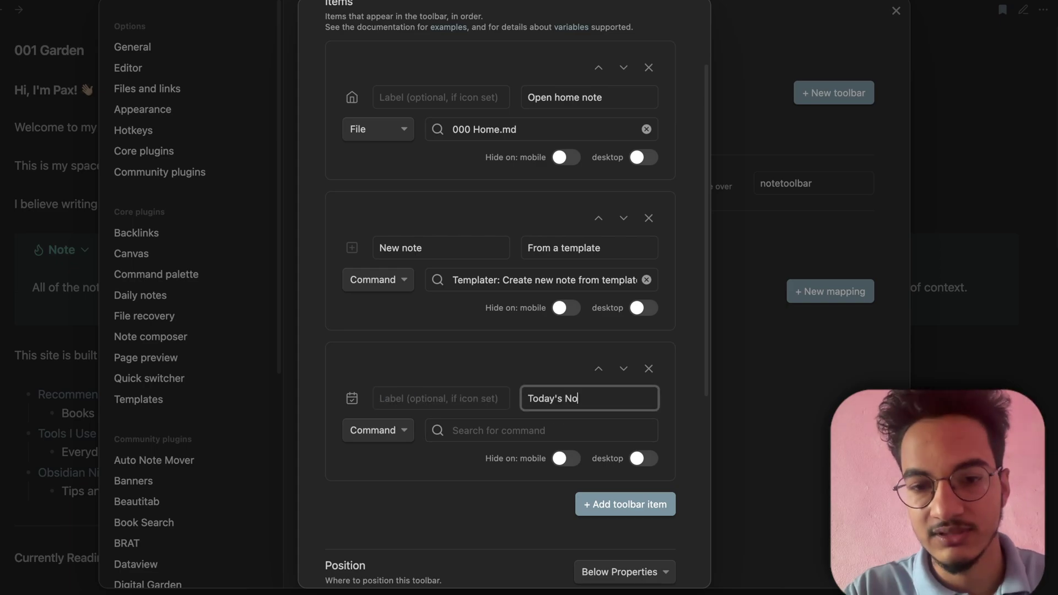
pyautogui.write('te')
# - Assign the command "Journals: Open today's note" to the Today's Note item
pyautogui.click(564, 429)
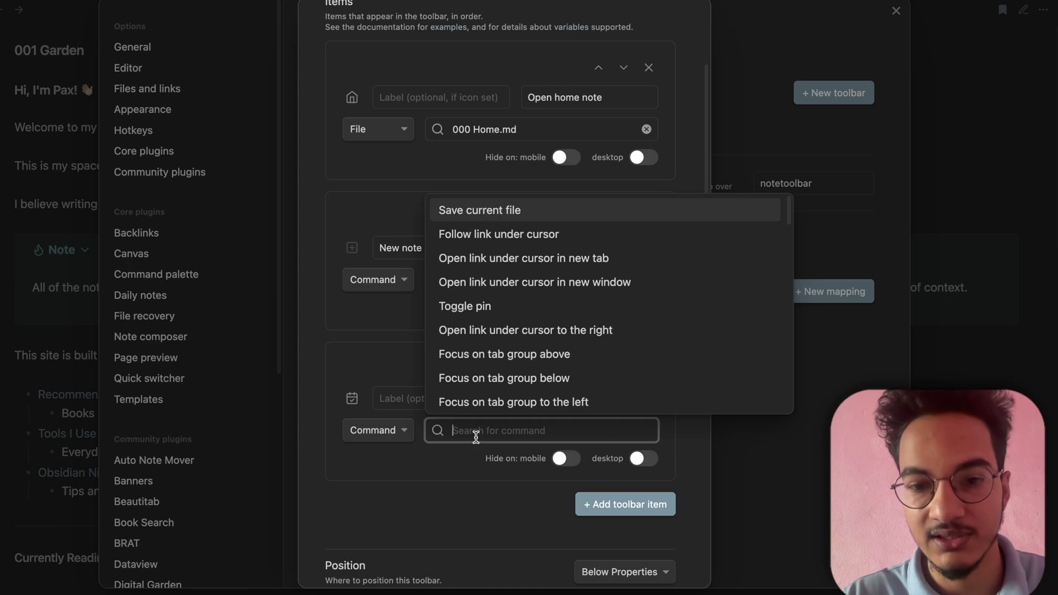
pyautogui.write('journal')
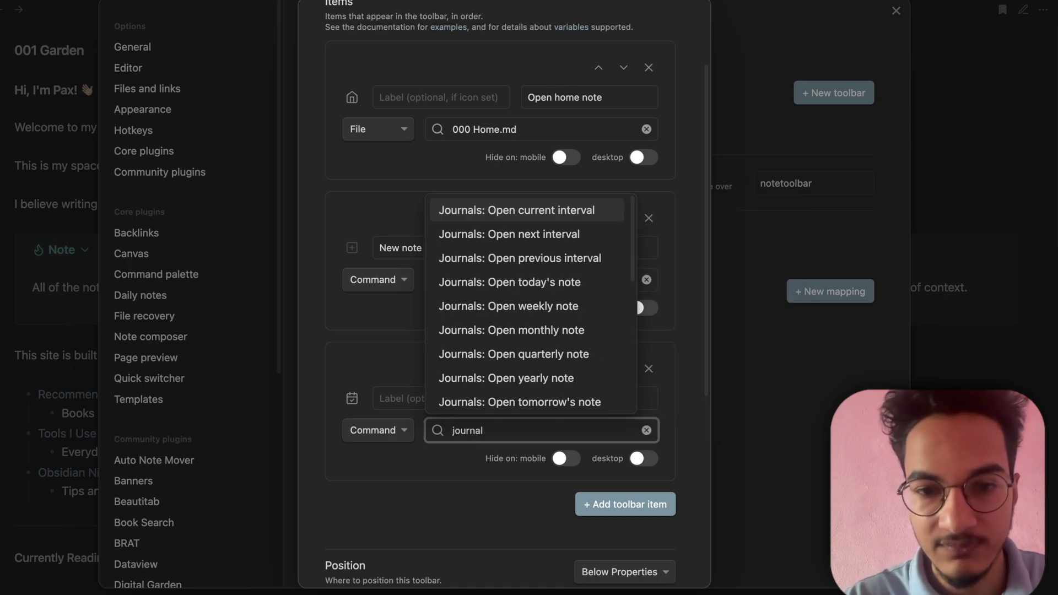
pyautogui.scroll(-4, 501, 323)
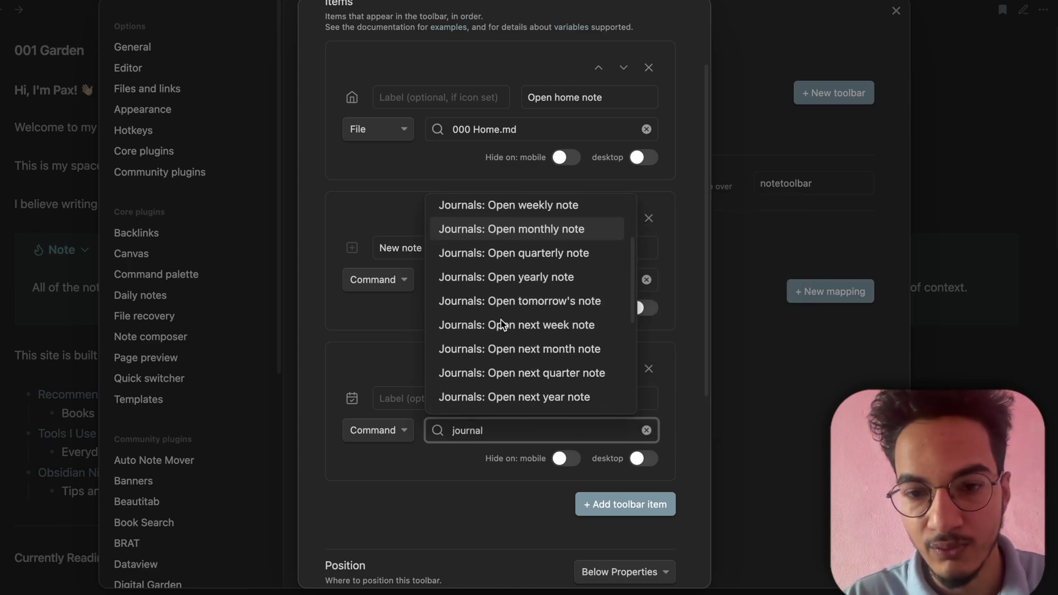
pyautogui.scroll(-5, 501, 323)
pyautogui.scroll(9, 501, 324)
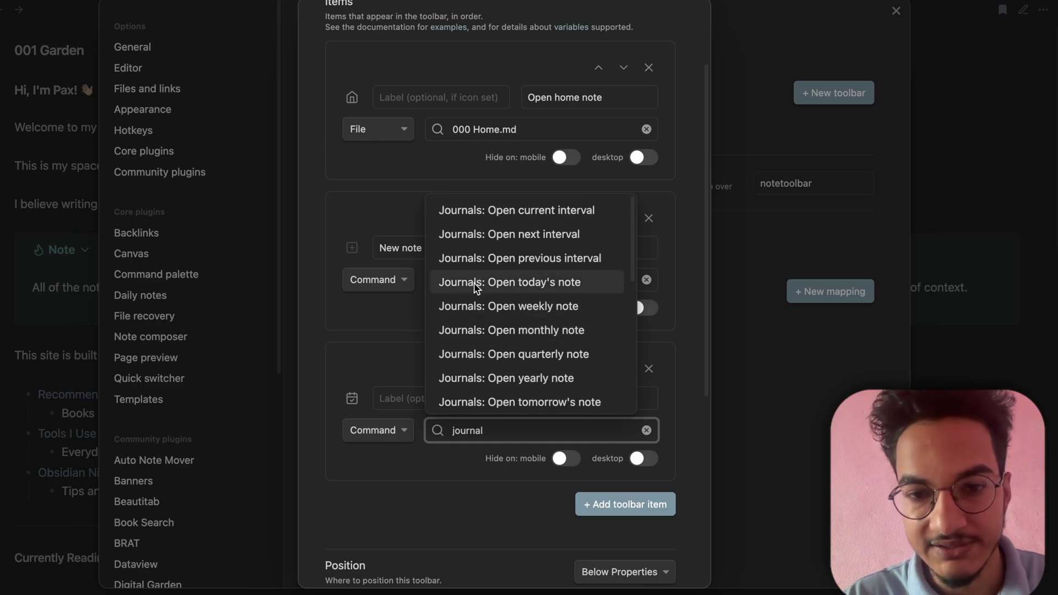
pyautogui.click(494, 281)
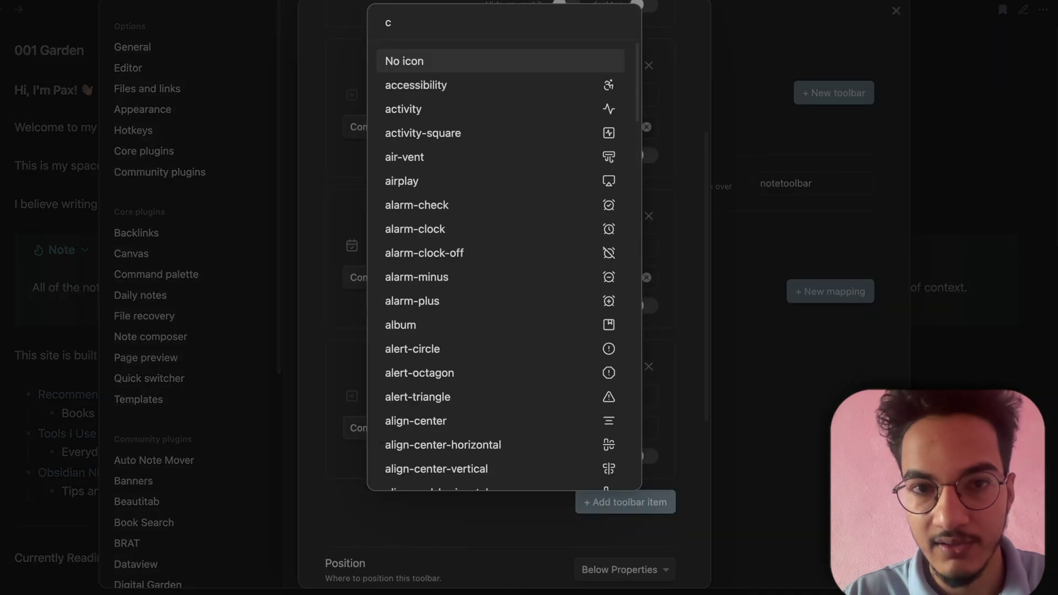
pyautogui.press('BackSpace')
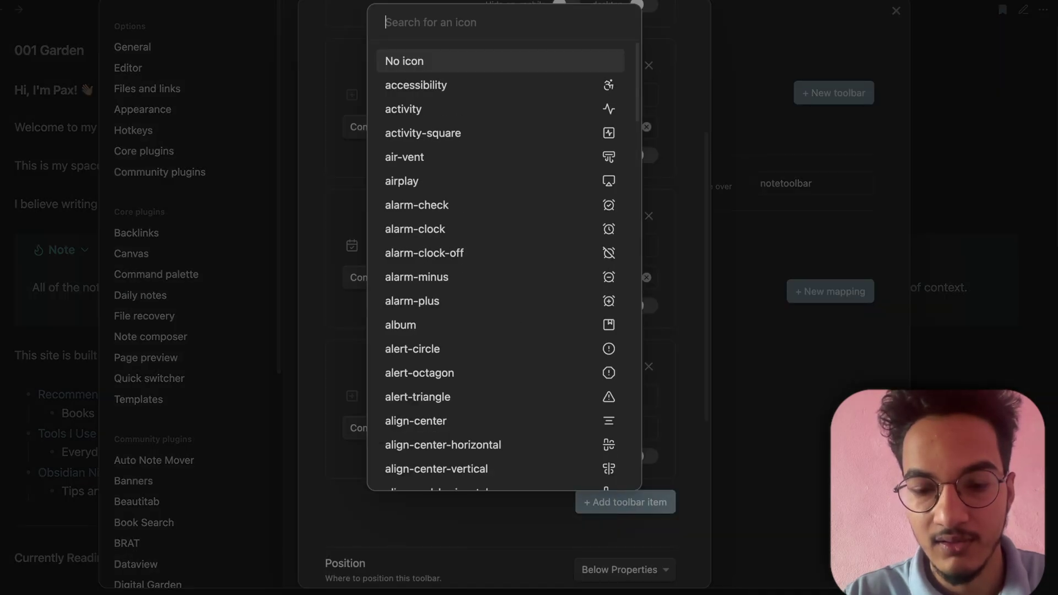
pyautogui.press('Escape')
pyautogui.click(649, 366)
pyautogui.click(583, 364)
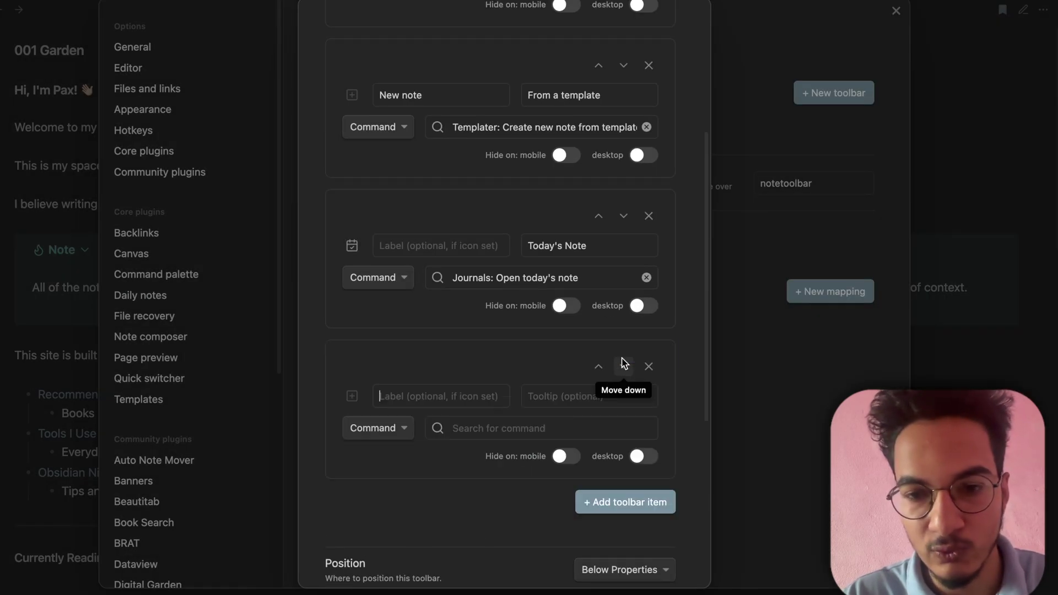
# - Label the empty fourth toolbar item "Close" and give it the axe icon
pyautogui.click(420, 394)
pyautogui.write('Close')
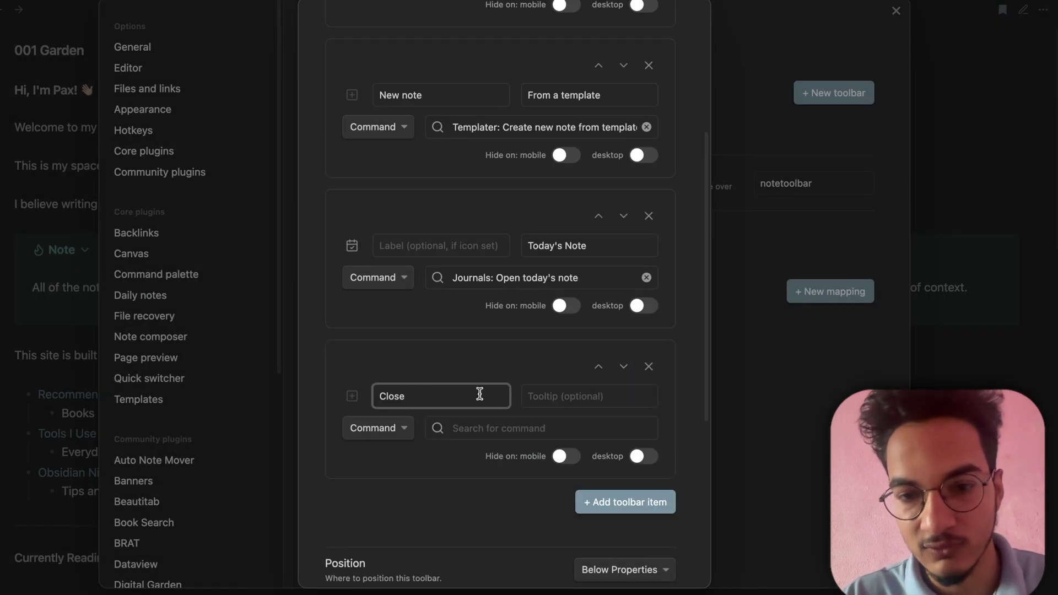
pyautogui.click(353, 396)
pyautogui.scroll(-20, 456, 362)
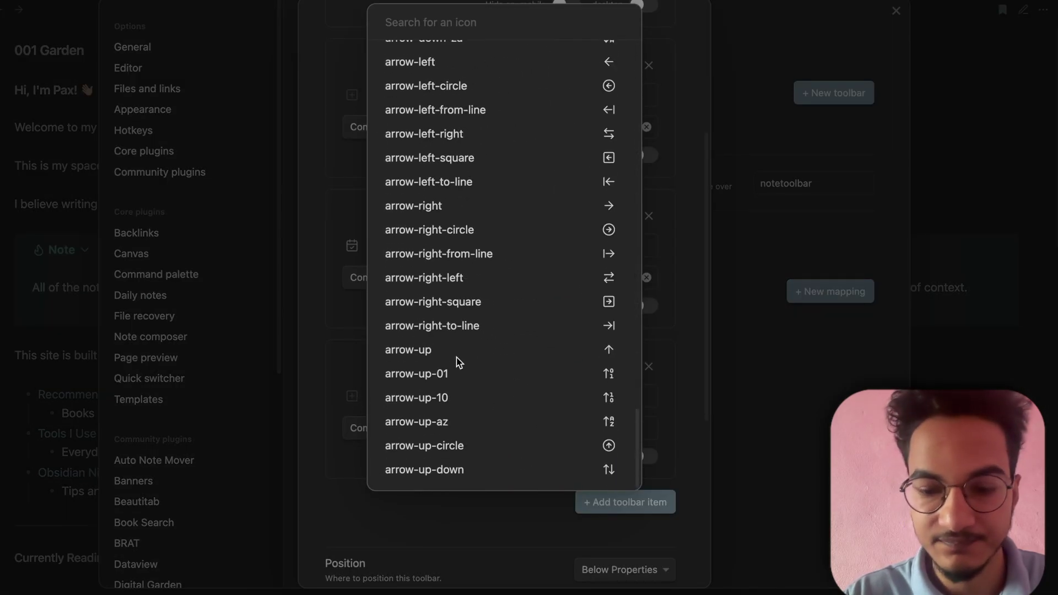
pyautogui.write('axe')
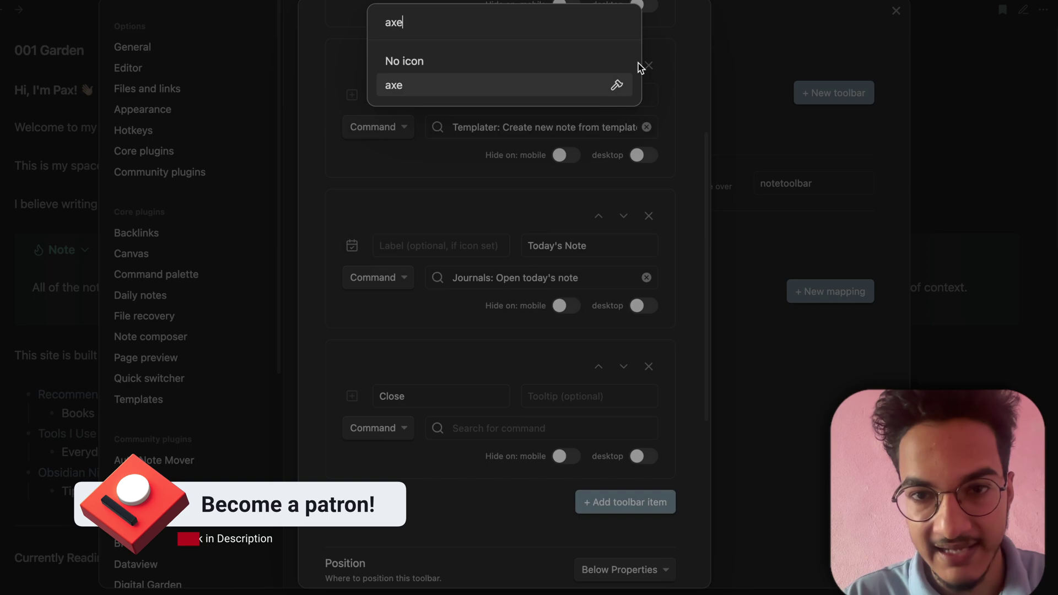
pyautogui.click(614, 82)
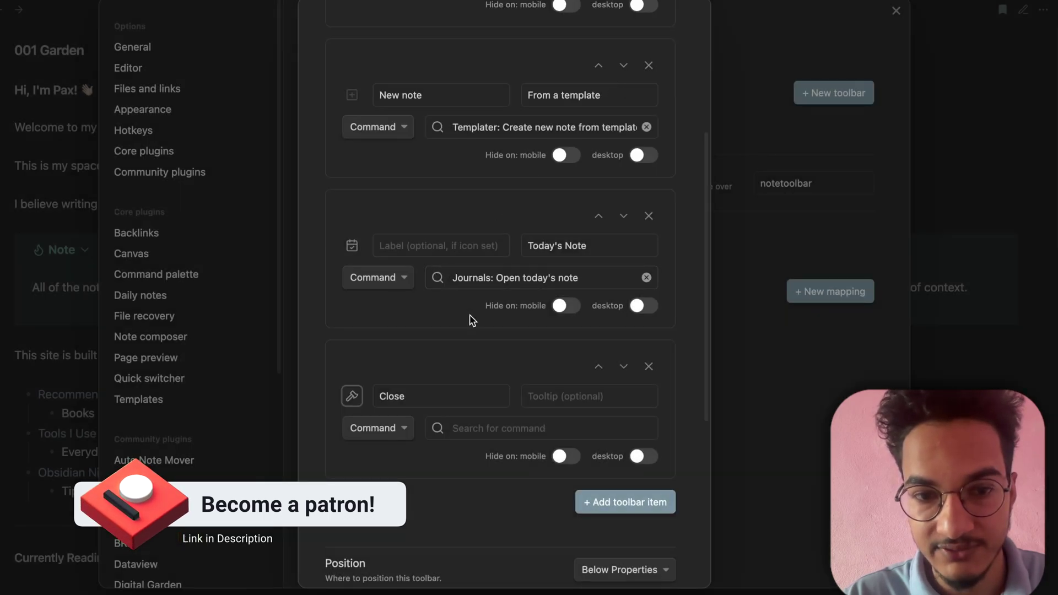
# - Clear the label of the axe item and set its tooltip to "Close note"
pyautogui.doubleClick(454, 397)
pyautogui.press('BackSpace')
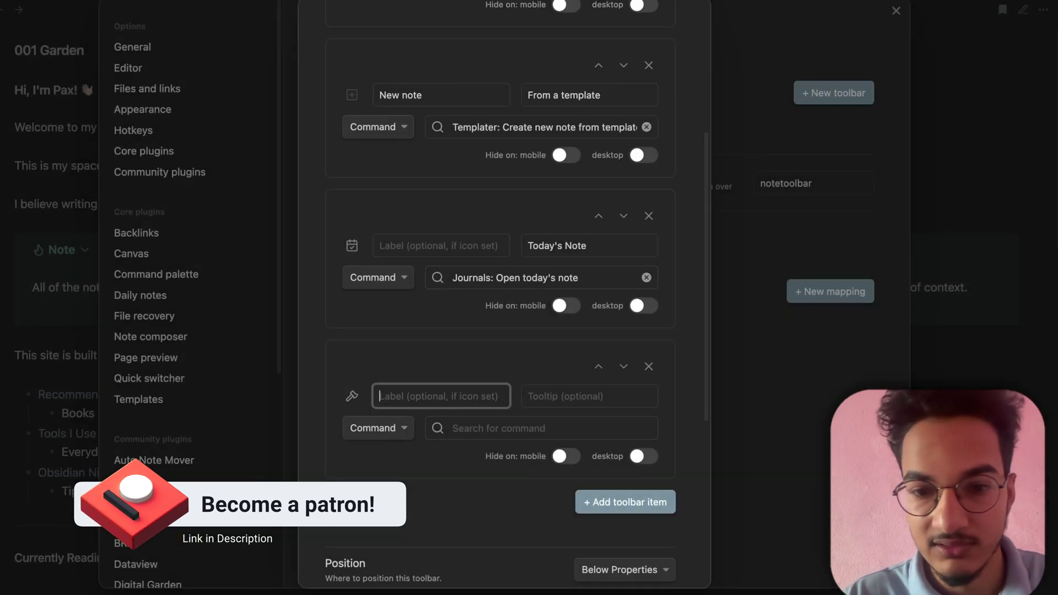
pyautogui.click(543, 398)
pyautogui.write('Close')
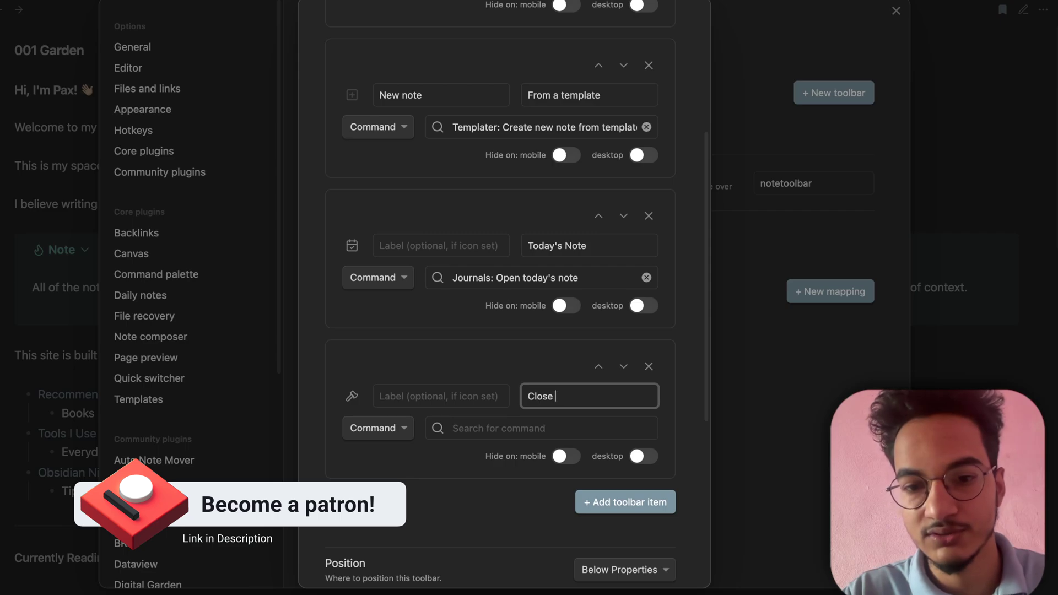
pyautogui.write(' note')
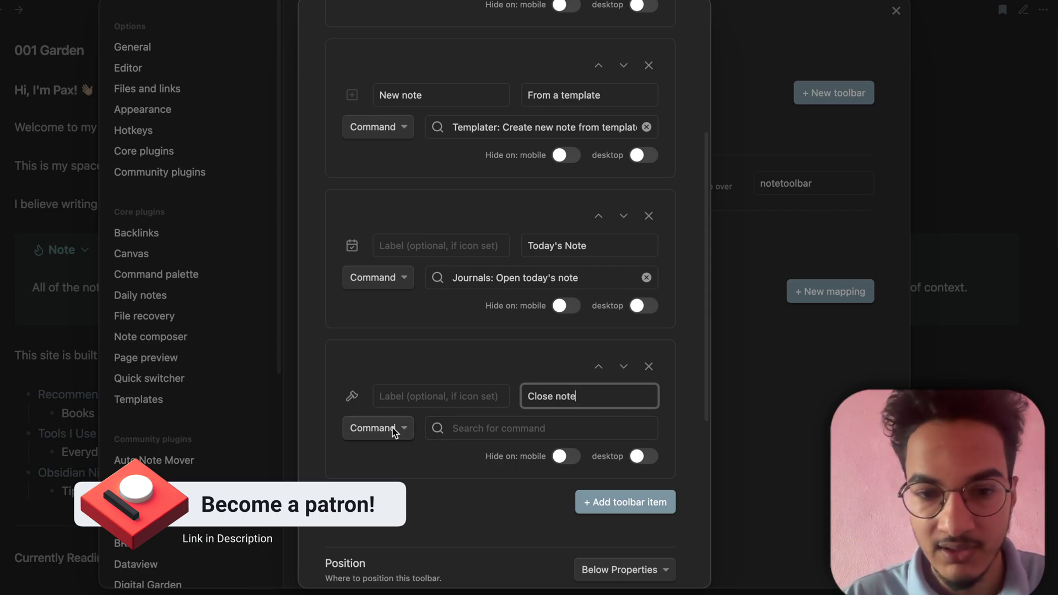
# - Assign the command "Close current tab" to the Close note item
pyautogui.click(471, 428)
pyautogui.write('close')
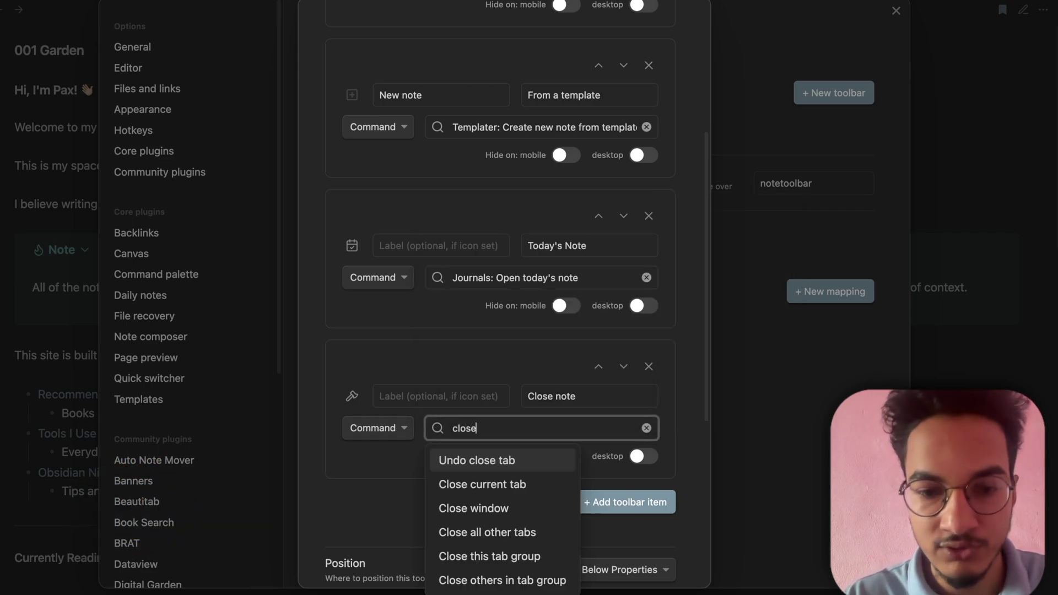
pyautogui.click(487, 484)
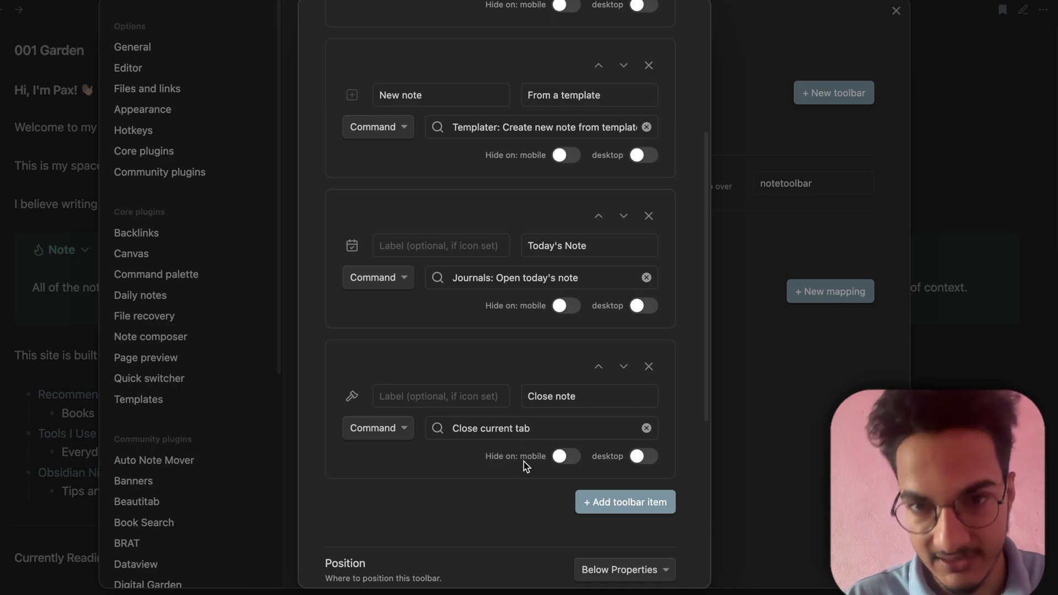
# - Review the toolbar's items and its position and style settings
pyautogui.scroll(5, 524, 466)
pyautogui.scroll(-4, 499, 165)
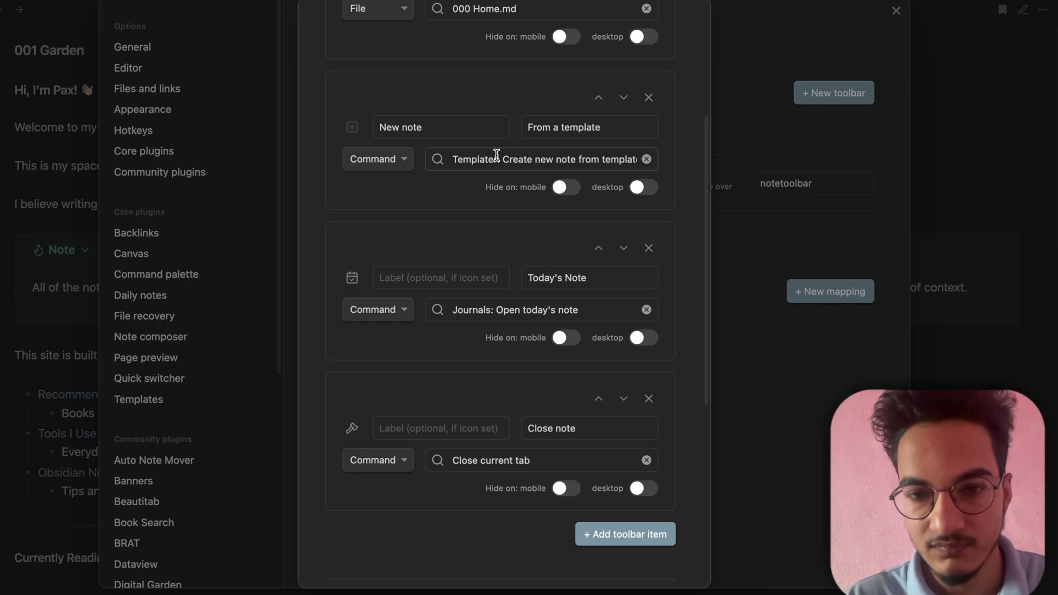
pyautogui.scroll(1, 498, 157)
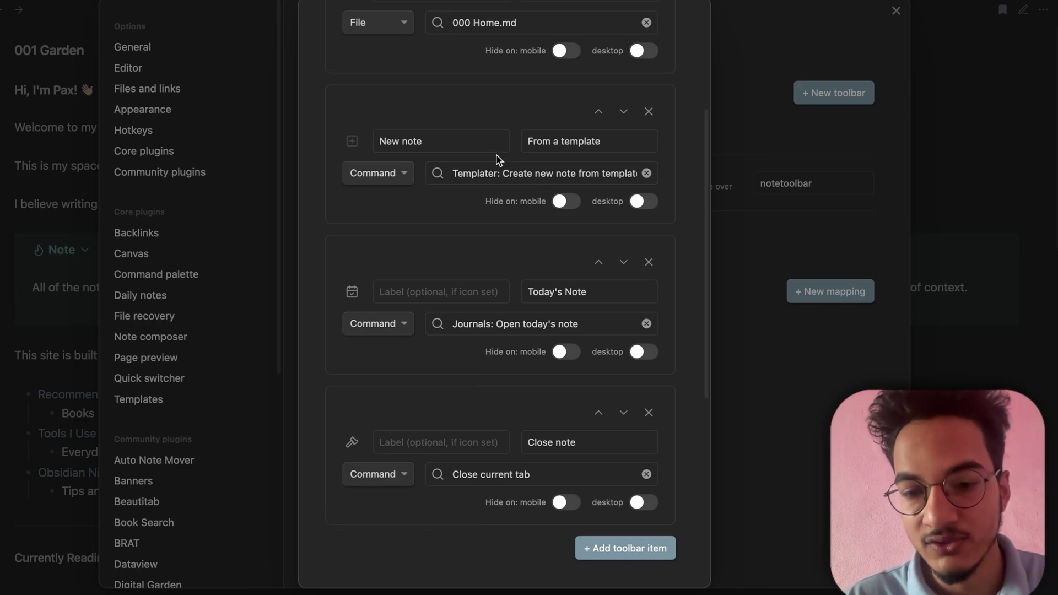
pyautogui.scroll(5, 498, 160)
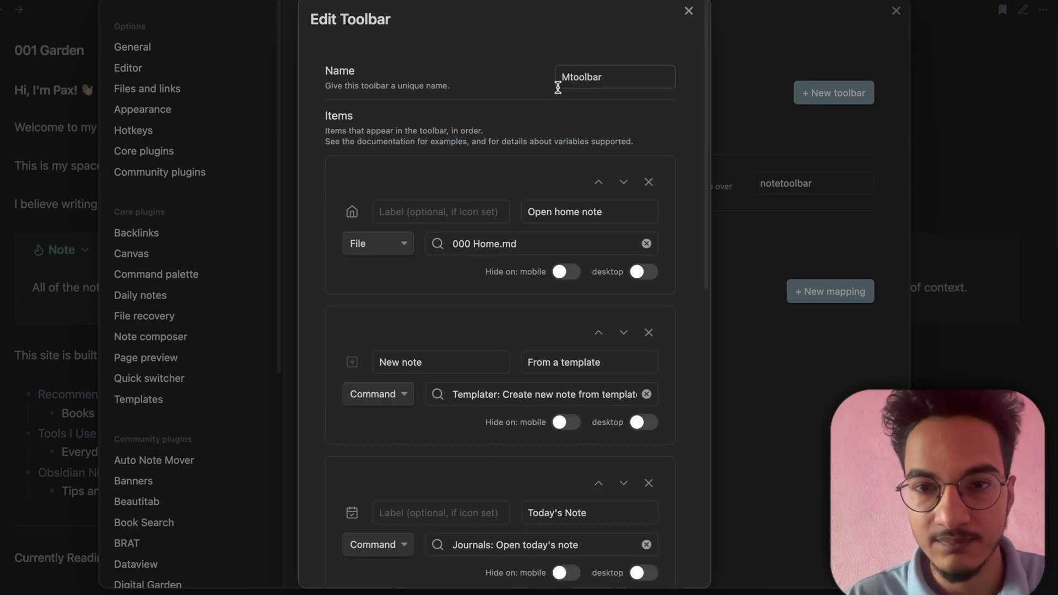
pyautogui.scroll(-10, 558, 87)
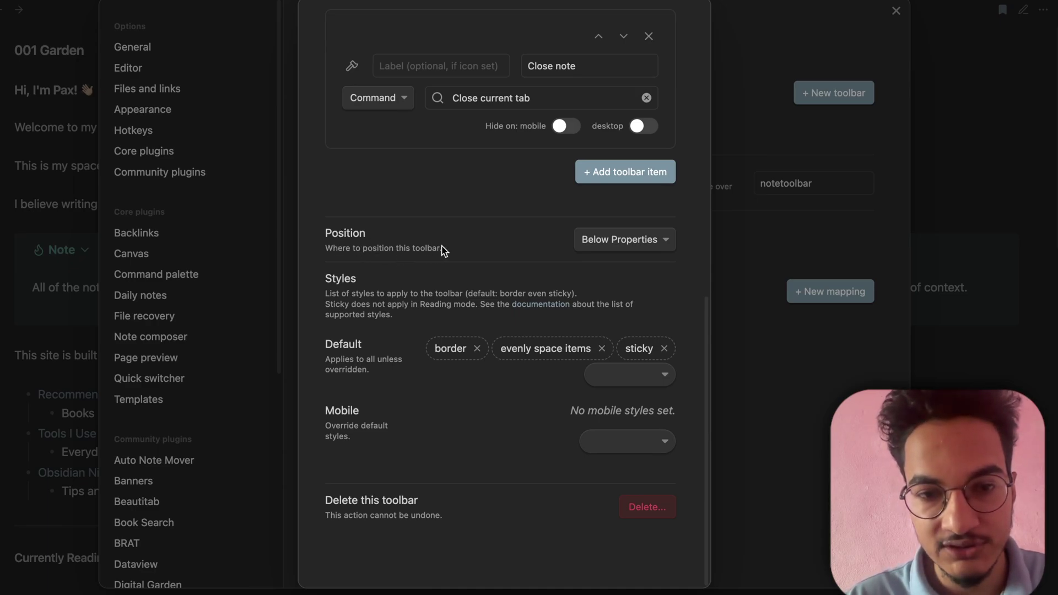
# - Set the toolbar's position to Top (fixed)
pyautogui.click(623, 243)
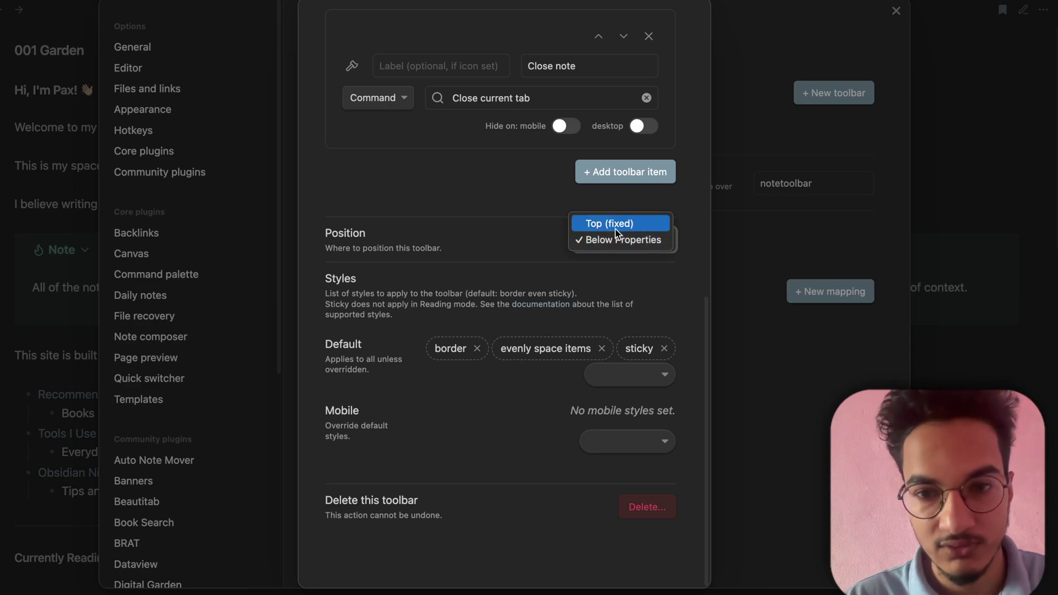
pyautogui.click(617, 233)
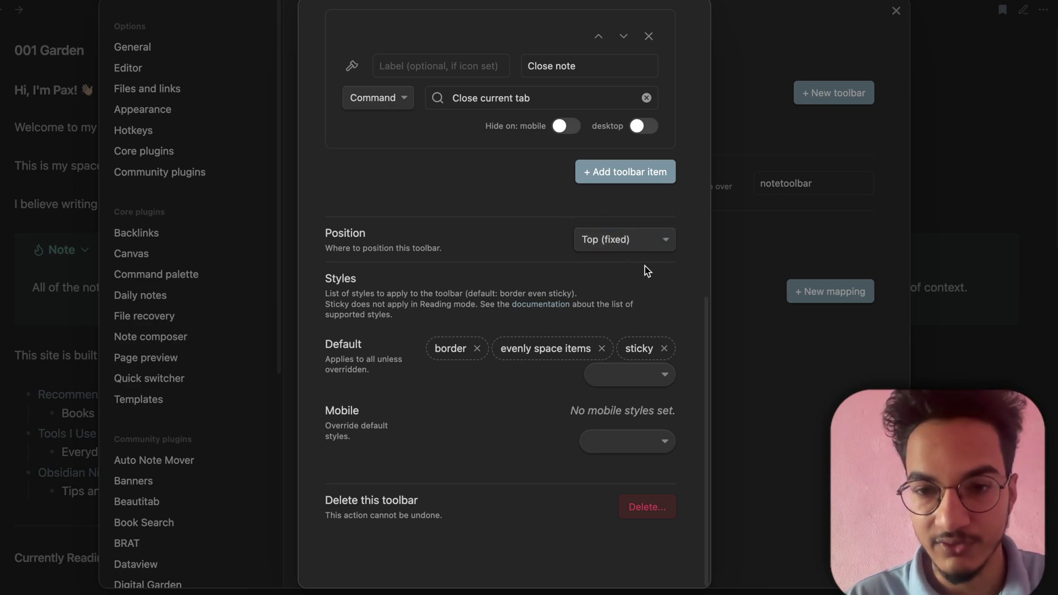
pyautogui.press('Tab')
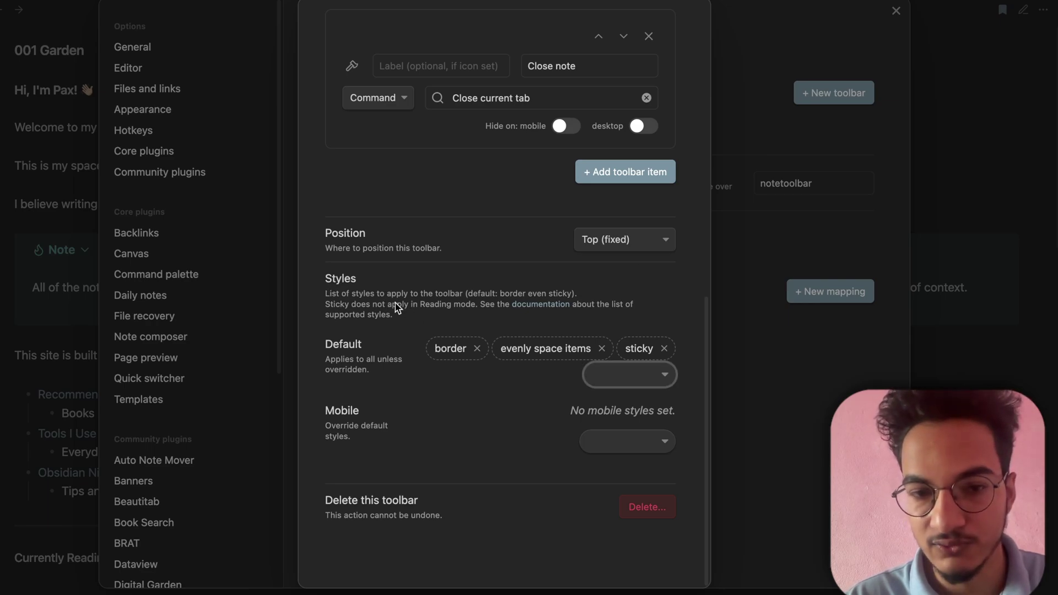
# - Add the "button" style to the toolbar's default styles, alongside border, evenly space items and sticky
pyautogui.click(448, 379)
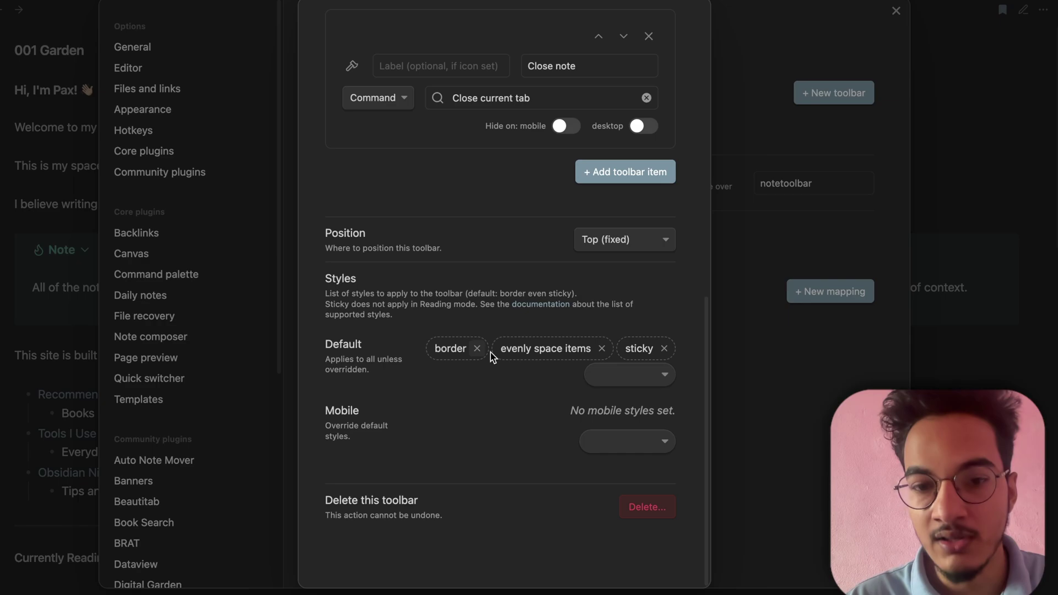
pyautogui.click(632, 378)
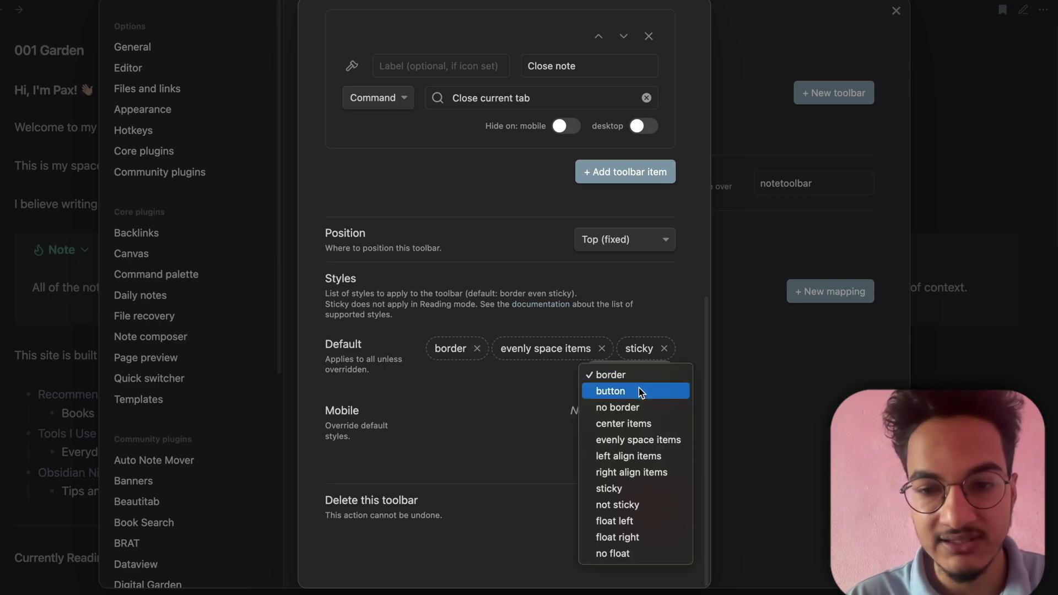
pyautogui.click(640, 391)
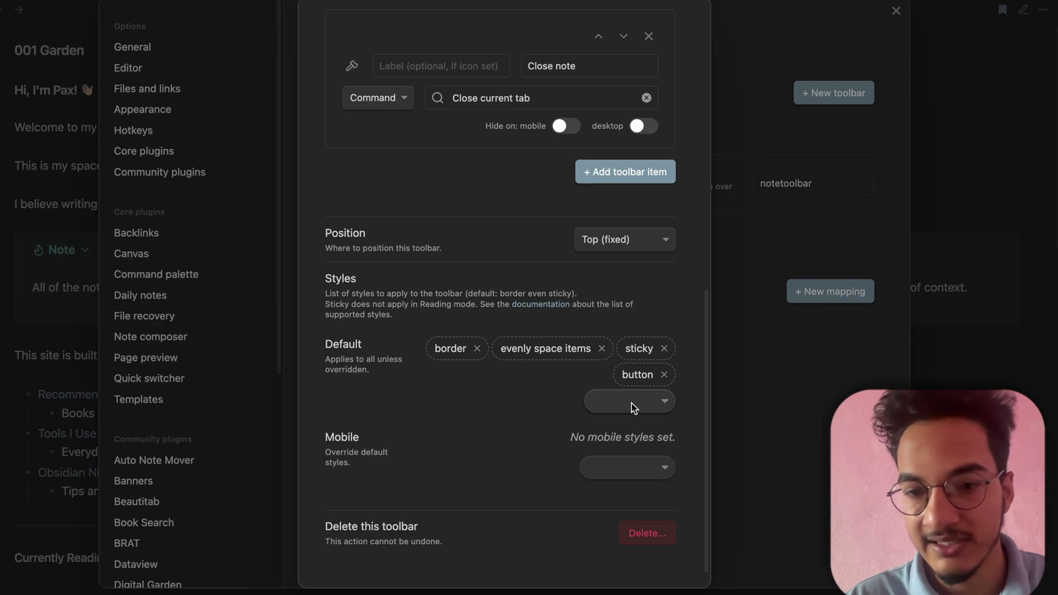
pyautogui.click(664, 378)
pyautogui.click(664, 378)
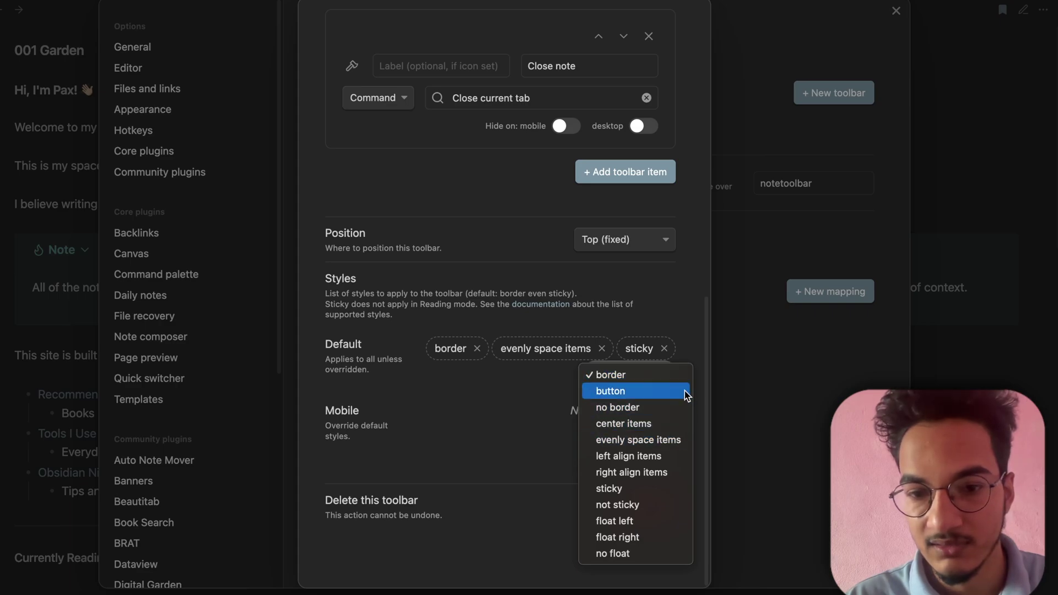
pyautogui.click(685, 392)
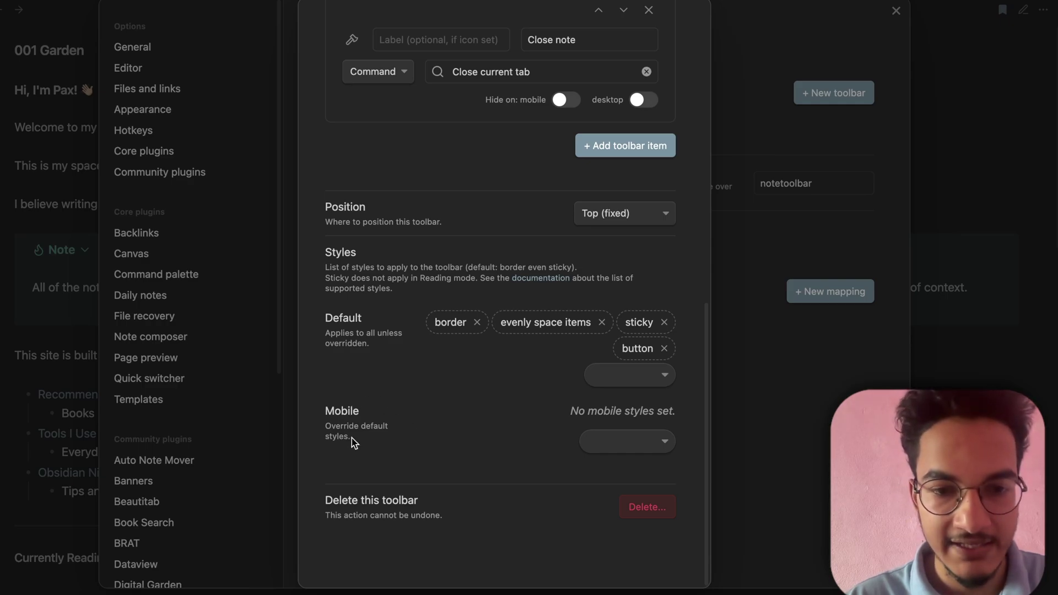
# - Check the mobile style override and the toolbar's items, and close the toolbar editor and settings
pyautogui.click(640, 441)
pyautogui.click(493, 470)
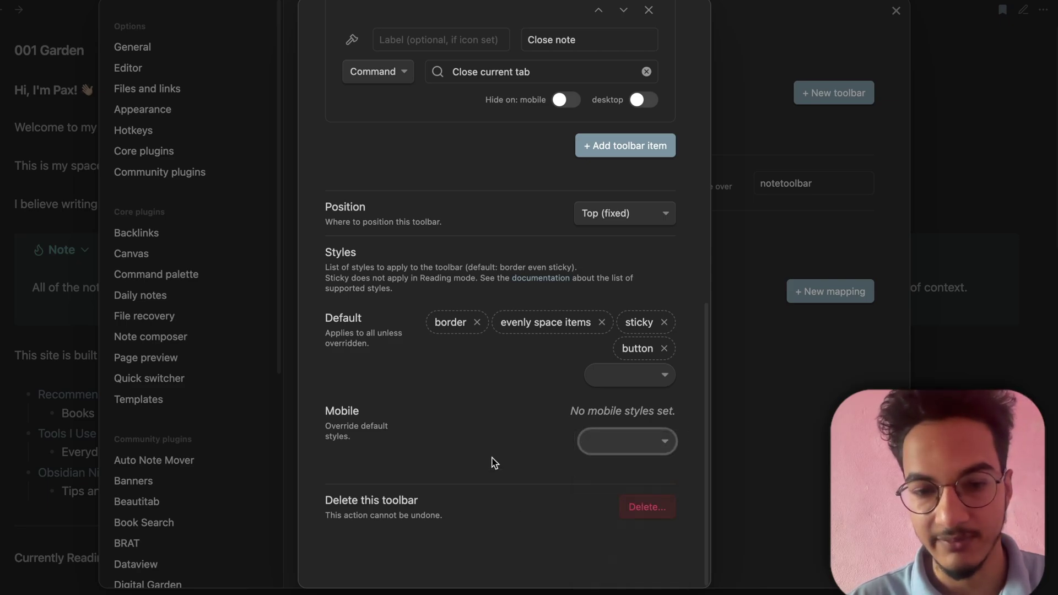
pyautogui.scroll(15, 491, 457)
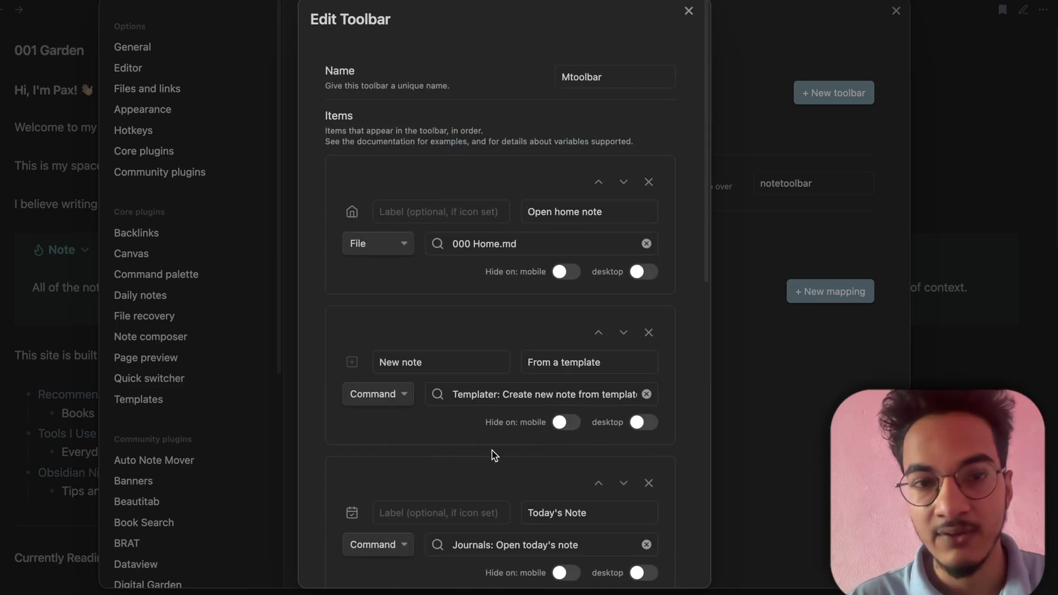
pyautogui.click(689, 11)
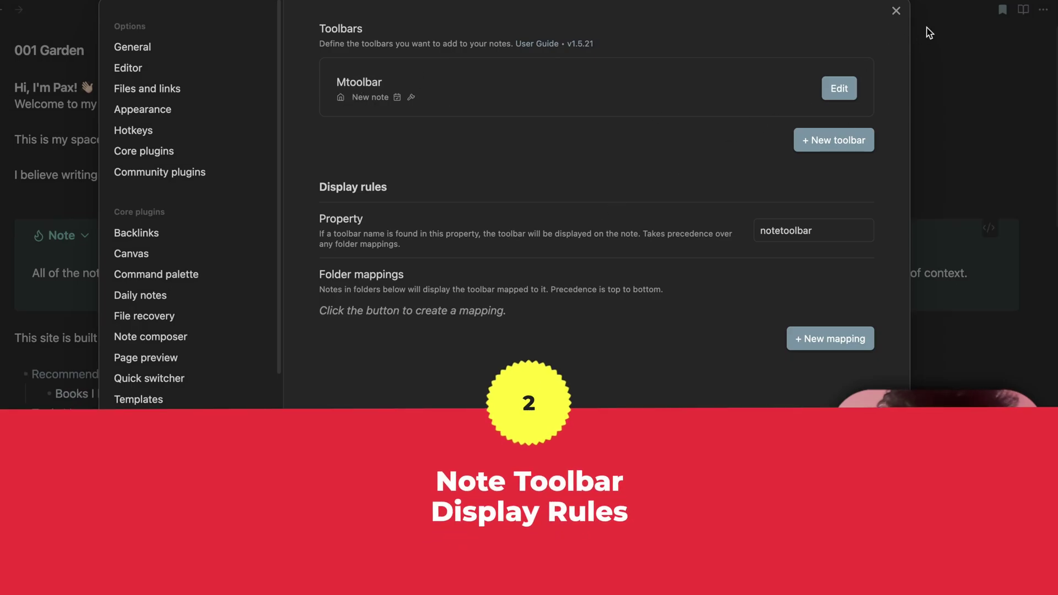
pyautogui.click(896, 11)
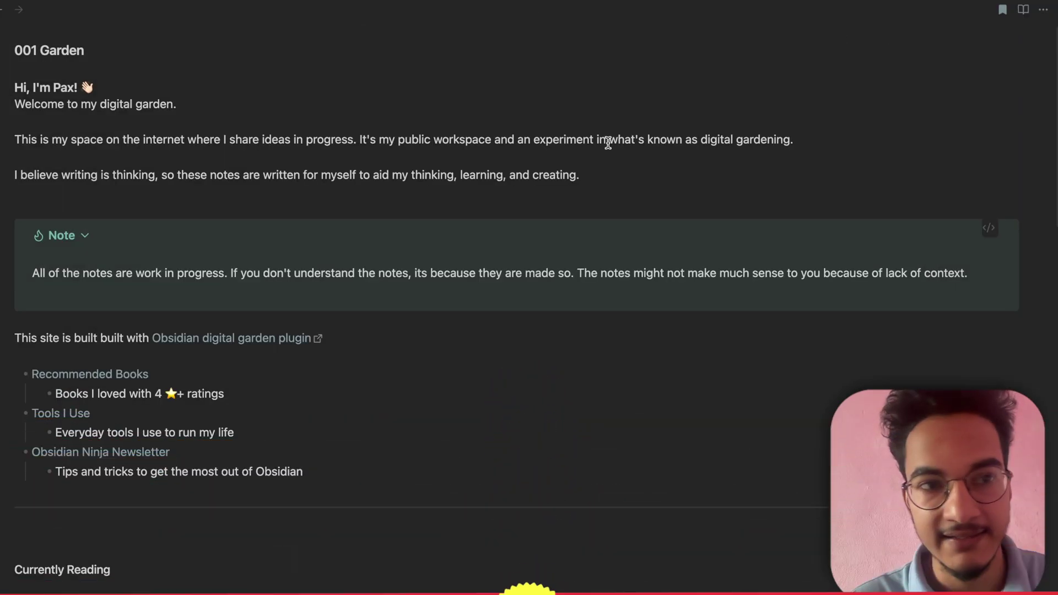
# - Look through the 001 Garden note for the toolbar, then leave and reopen the note to check again
pyautogui.scroll(-3, 326, 186)
pyautogui.scroll(-4, 326, 185)
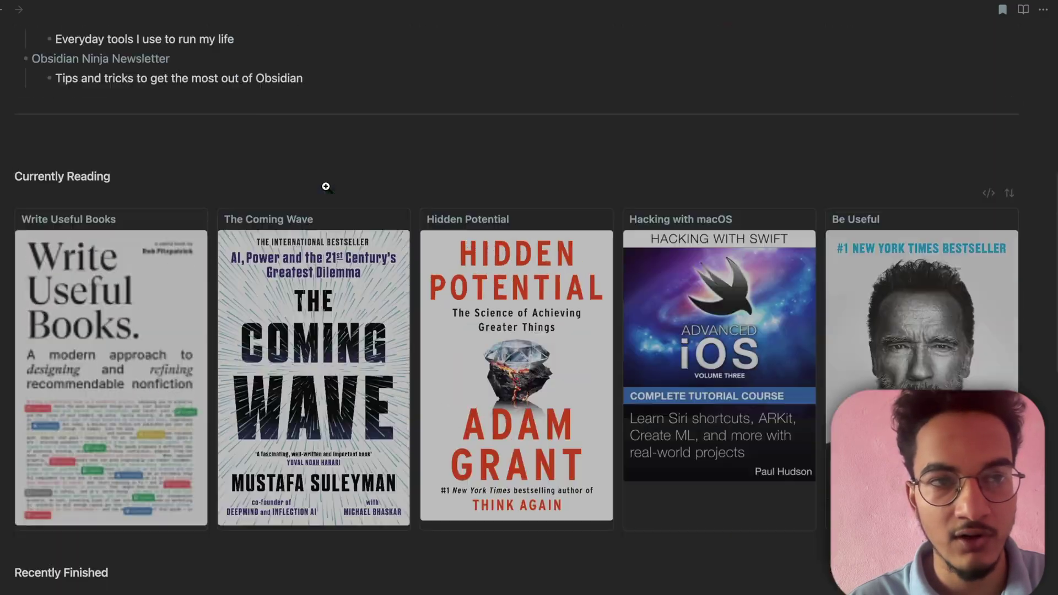
pyautogui.scroll(7, 326, 185)
pyautogui.click(3, 9)
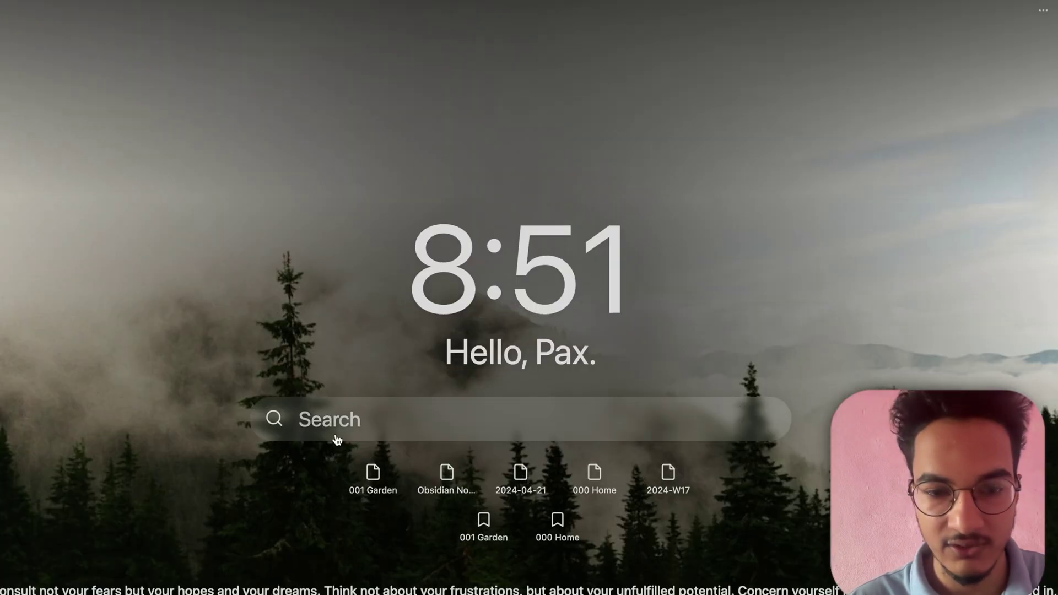
pyautogui.click(368, 472)
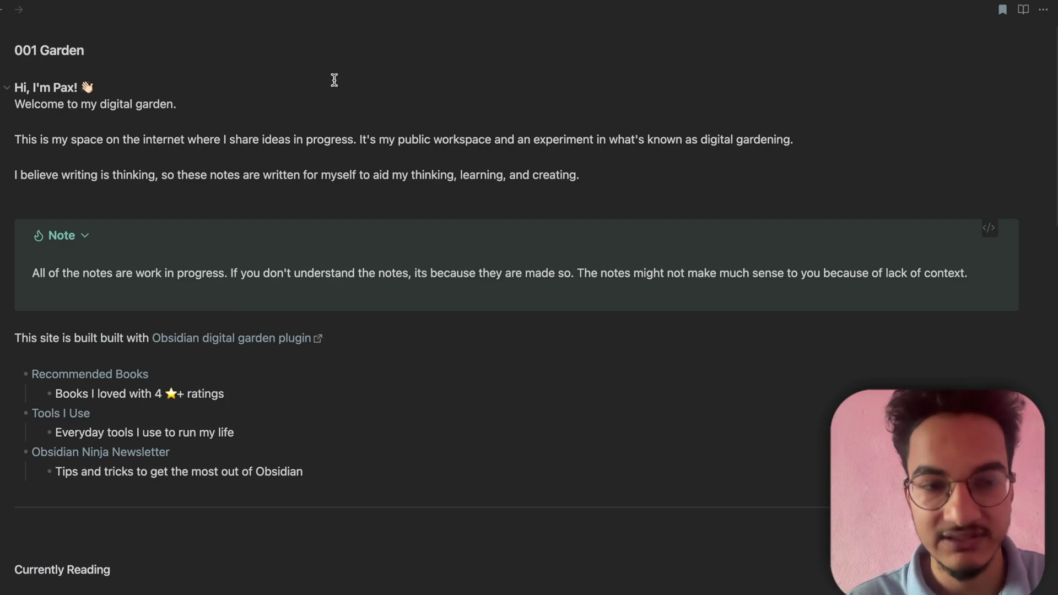
# - Check the Note Toolbar settings for the display rule's property name and the custom toolbar's name
pyautogui.press('super+comma')
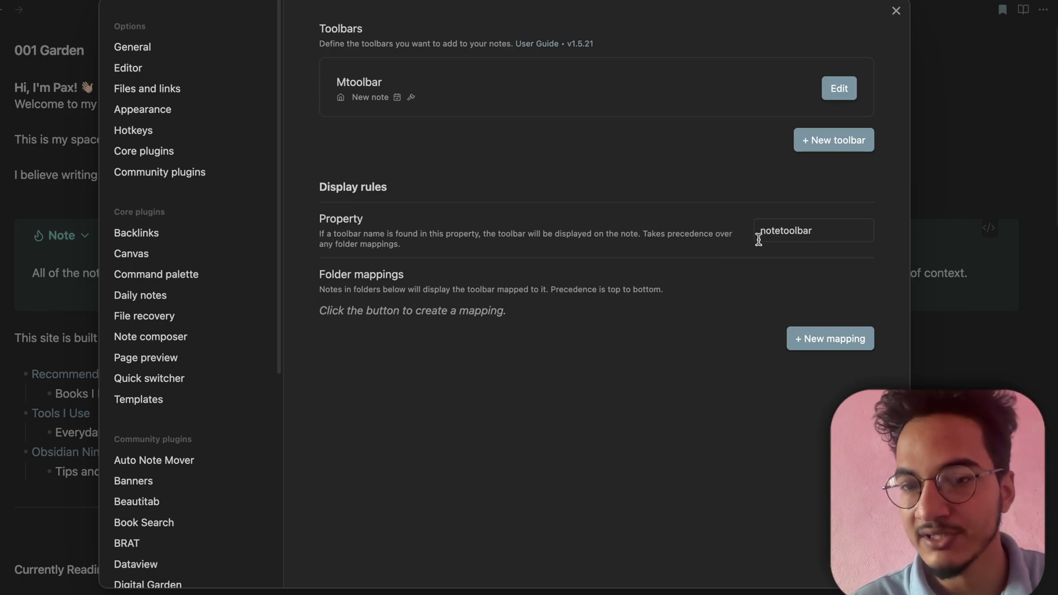
pyautogui.click(849, 230)
pyautogui.click(353, 82)
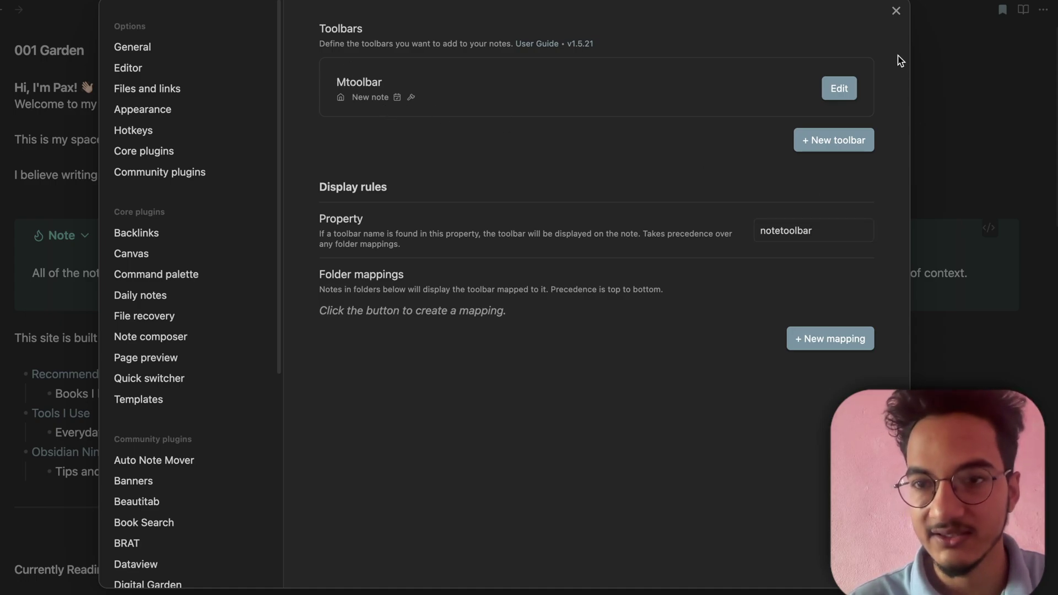
pyautogui.click(811, 227)
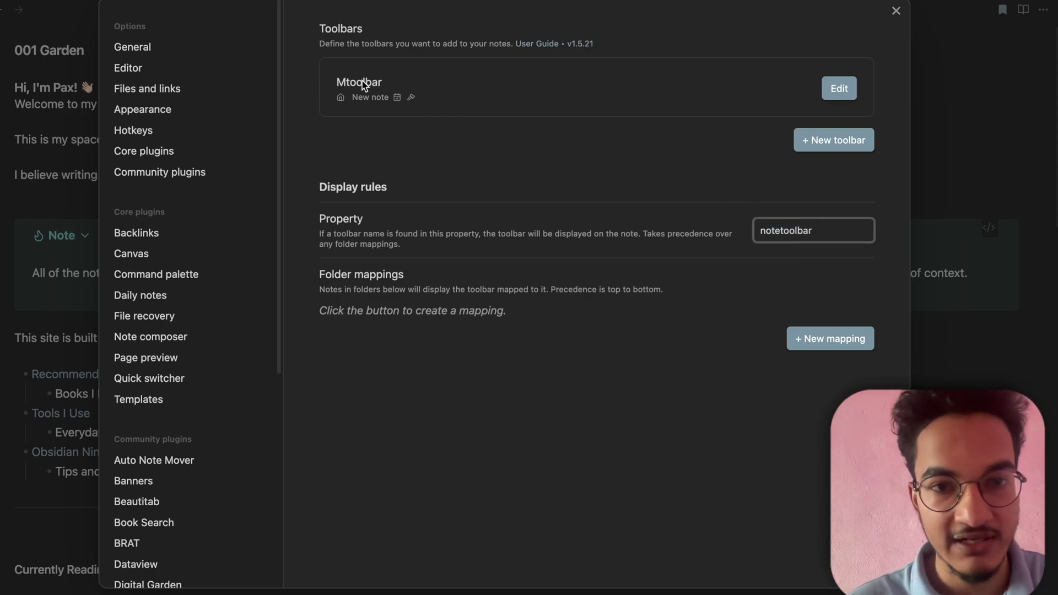
pyautogui.click(894, 10)
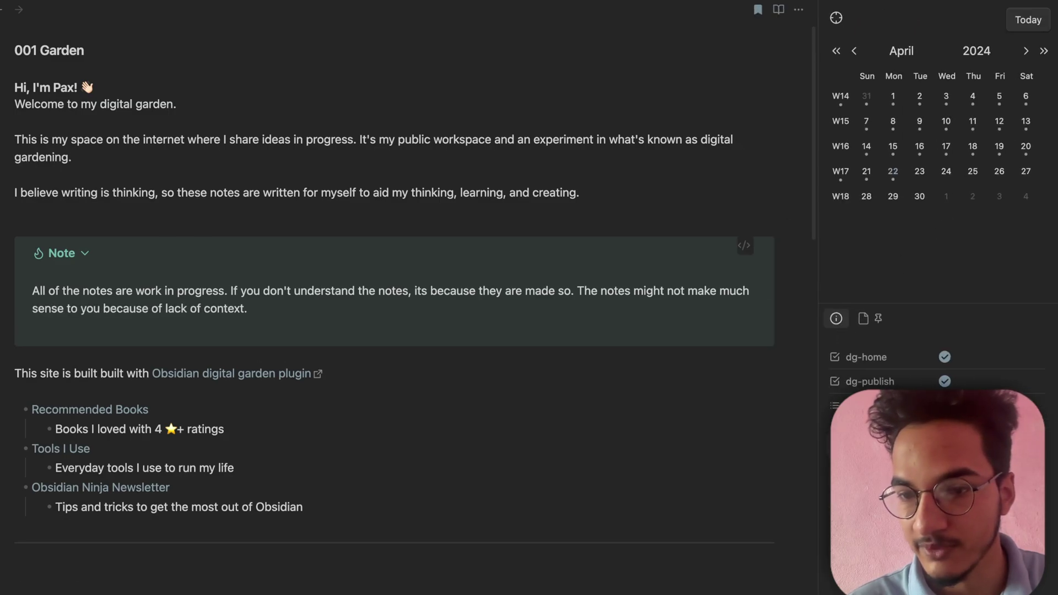
# - Add a notetoolbar property with the value Mtoolbar to the 001 Garden note
pyautogui.click(881, 394)
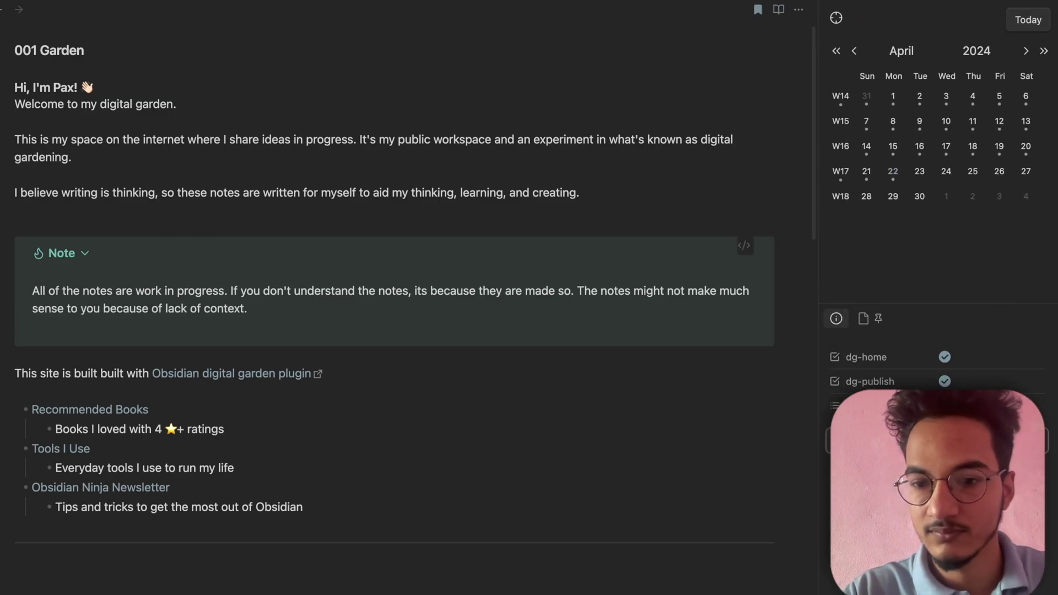
pyautogui.press('Escape')
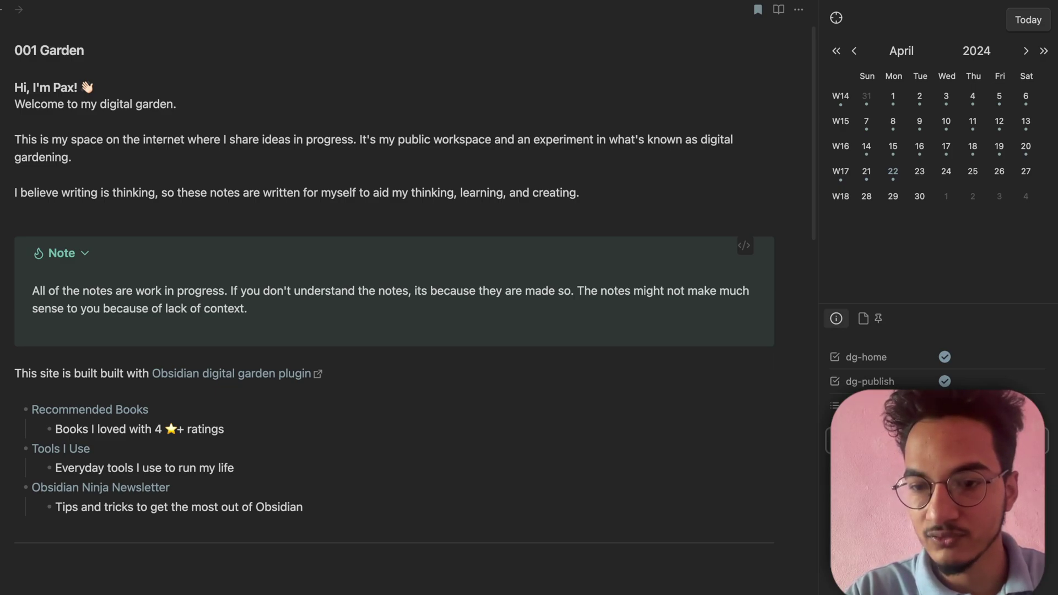
pyautogui.click(630, 484)
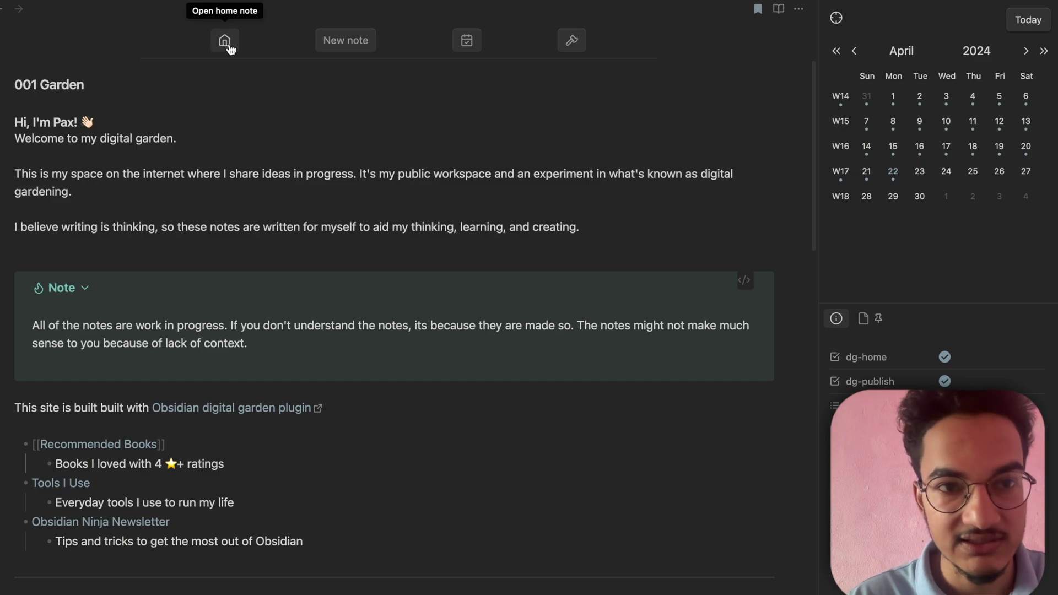
# - Test the toolbar in 001 Garden by creating a note from a template and closing the Garden note
pyautogui.scroll(-1, 346, 49)
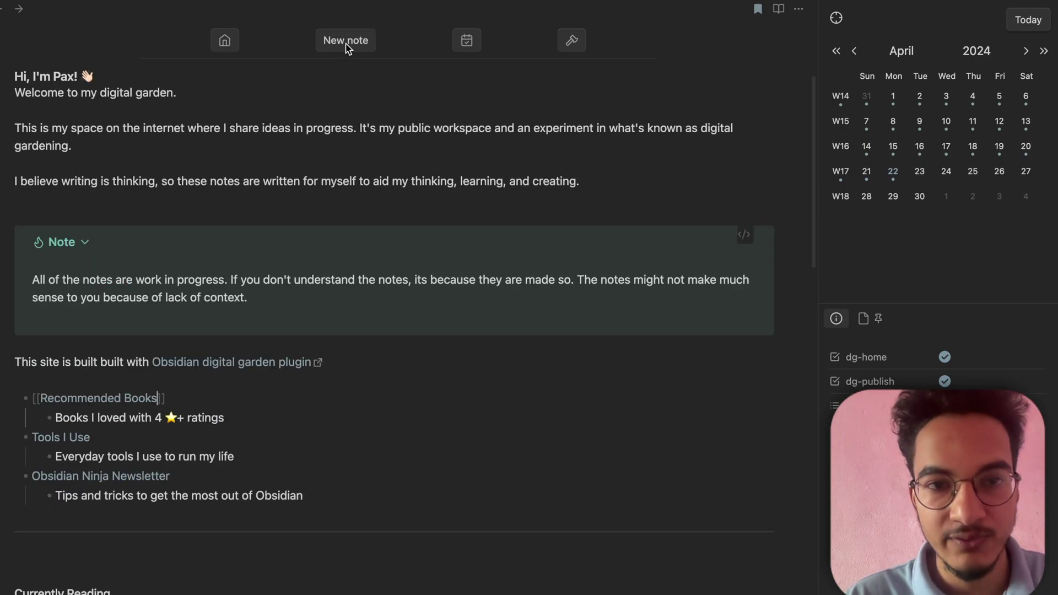
pyautogui.click(346, 41)
pyautogui.click(325, 181)
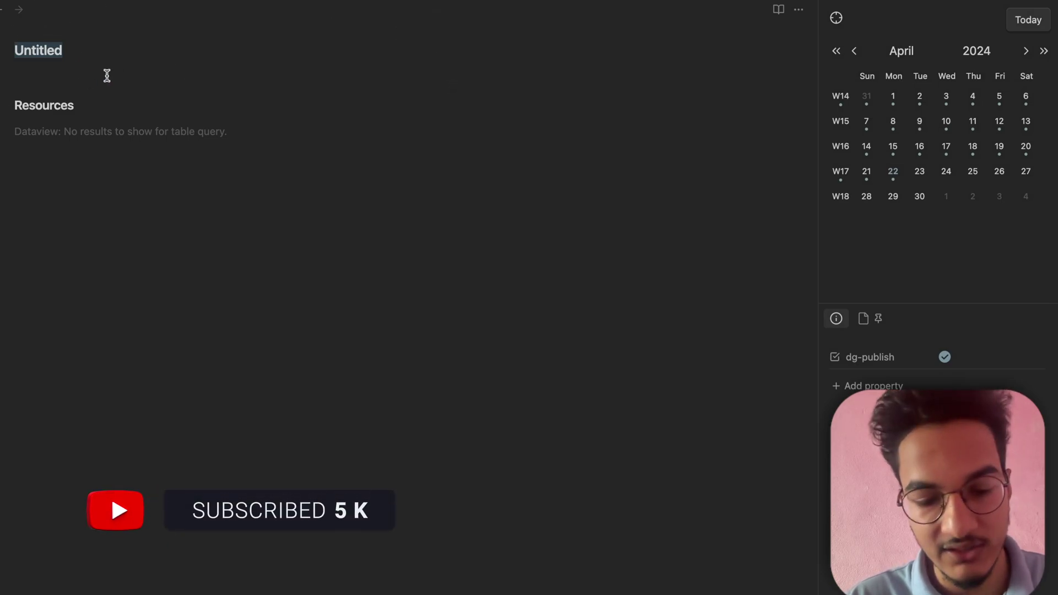
pyautogui.press('super+alt+Left')
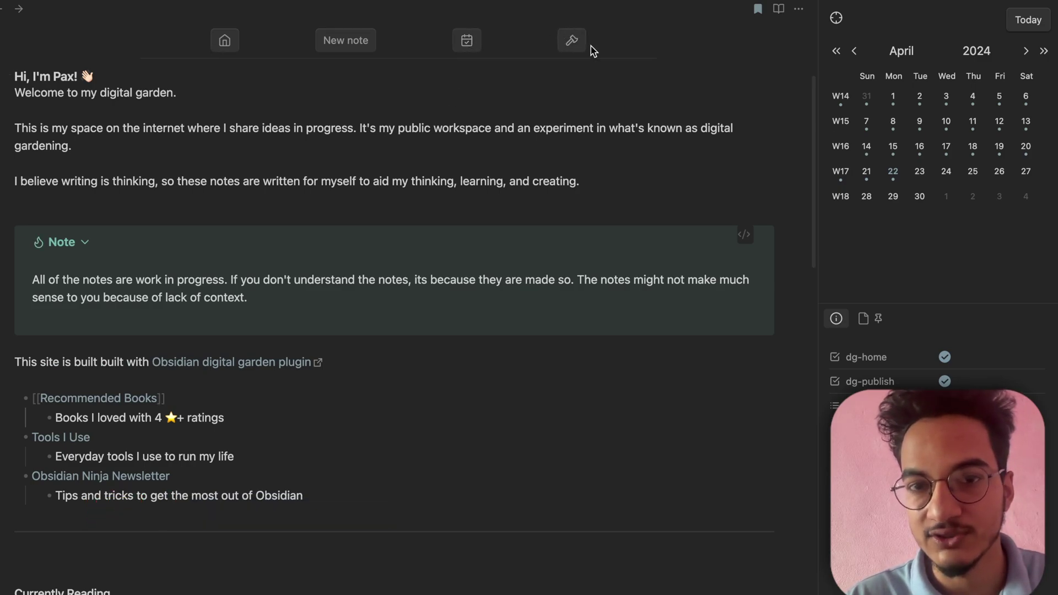
pyautogui.click(570, 37)
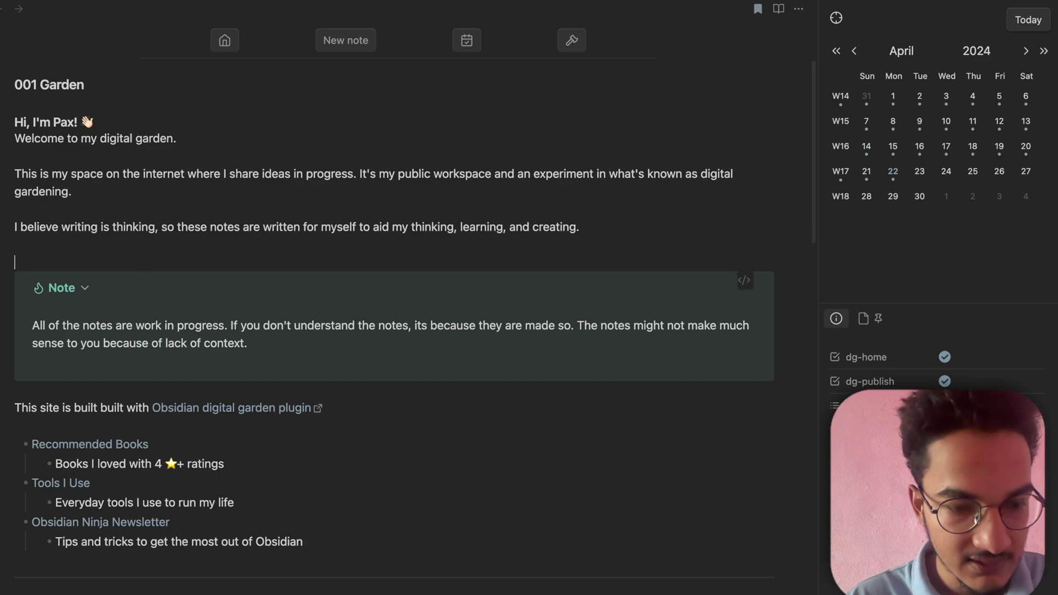
# - Create a folder mapping in the Note Toolbar display rules that assigns Mtoolbar to the folder *
pyautogui.press('super+comma')
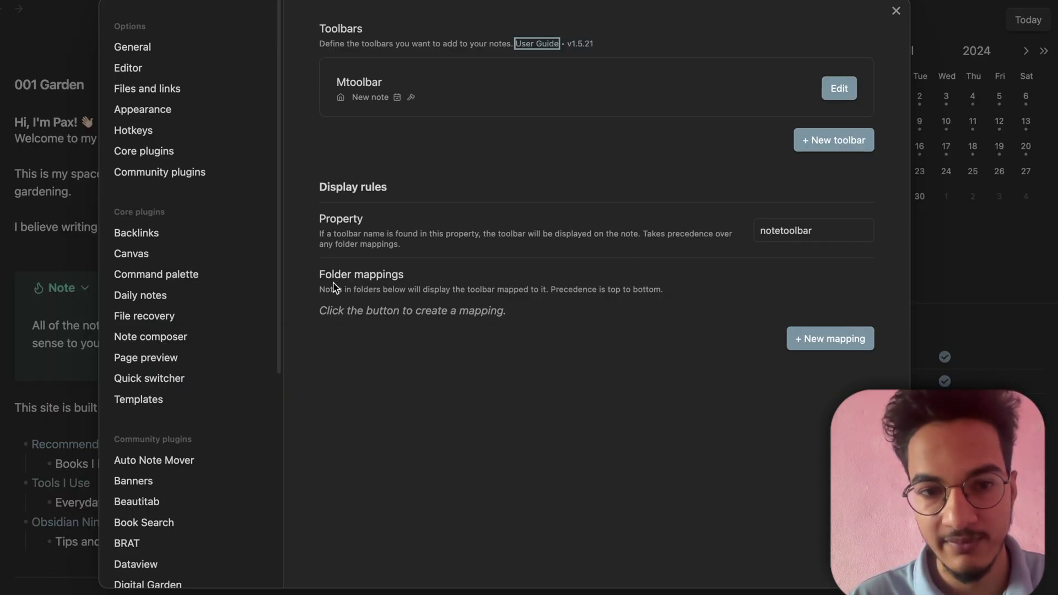
pyautogui.click(831, 338)
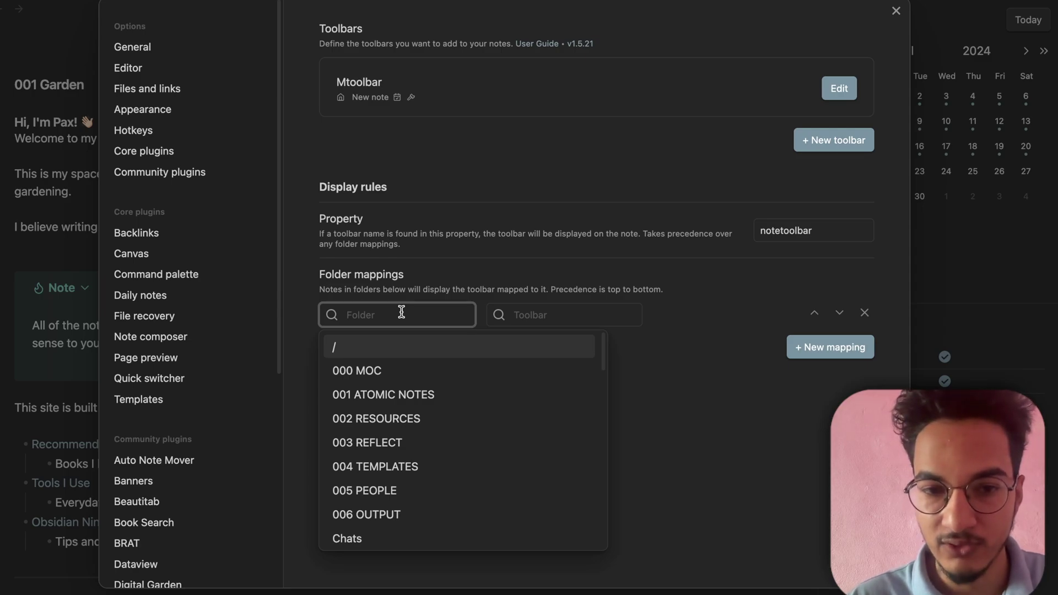
pyautogui.write('*')
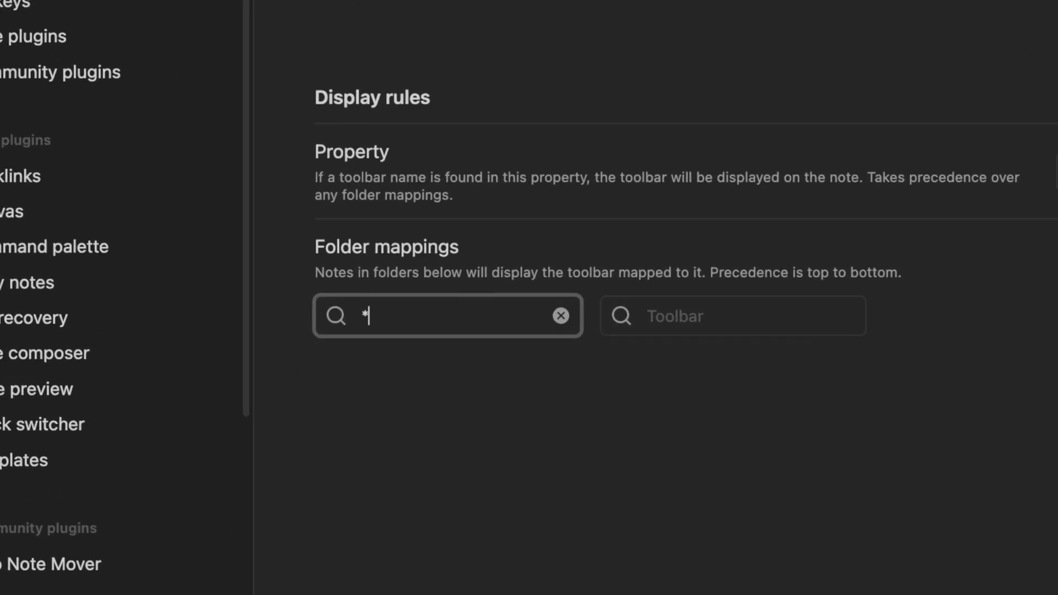
pyautogui.click(742, 323)
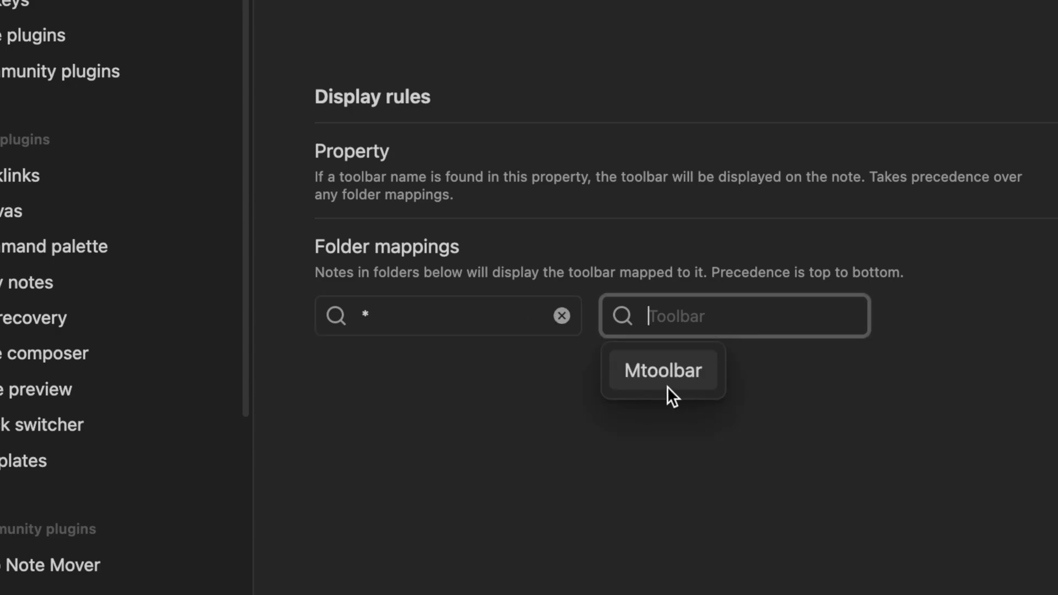
pyautogui.click(675, 366)
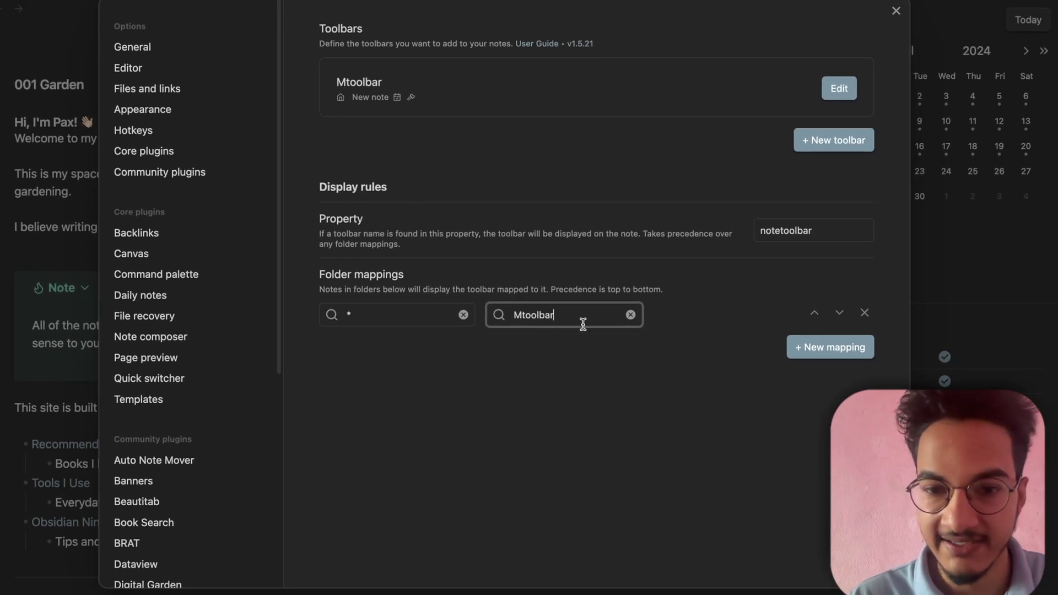
pyautogui.click(364, 318)
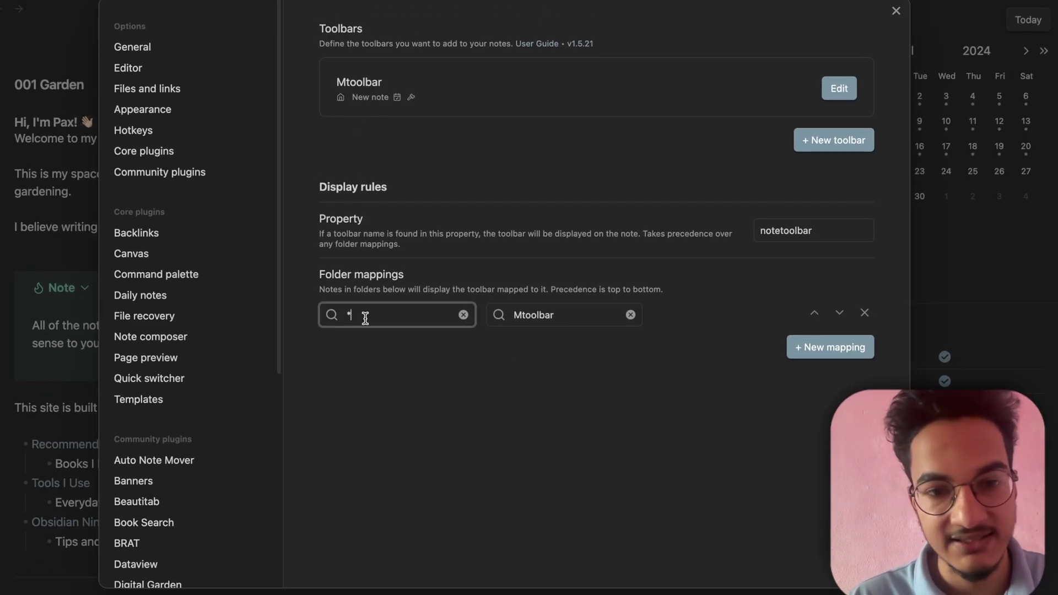
pyautogui.click(390, 345)
pyautogui.click(992, 294)
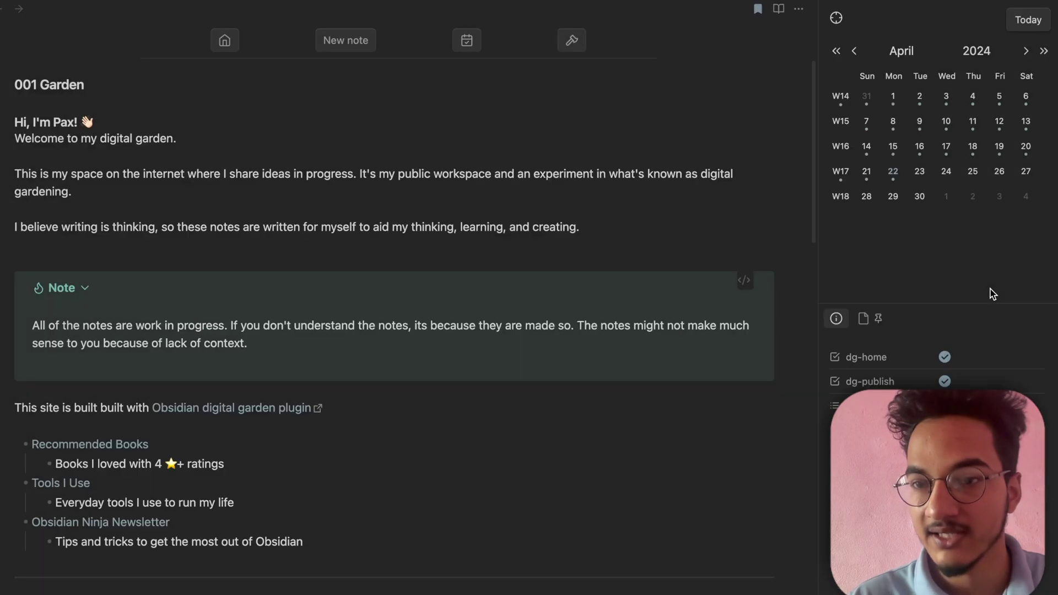
# - Test the toolbar's home and daily note items from 001 Garden, looking through the 000 Home note before opening today's daily note
pyautogui.click(225, 41)
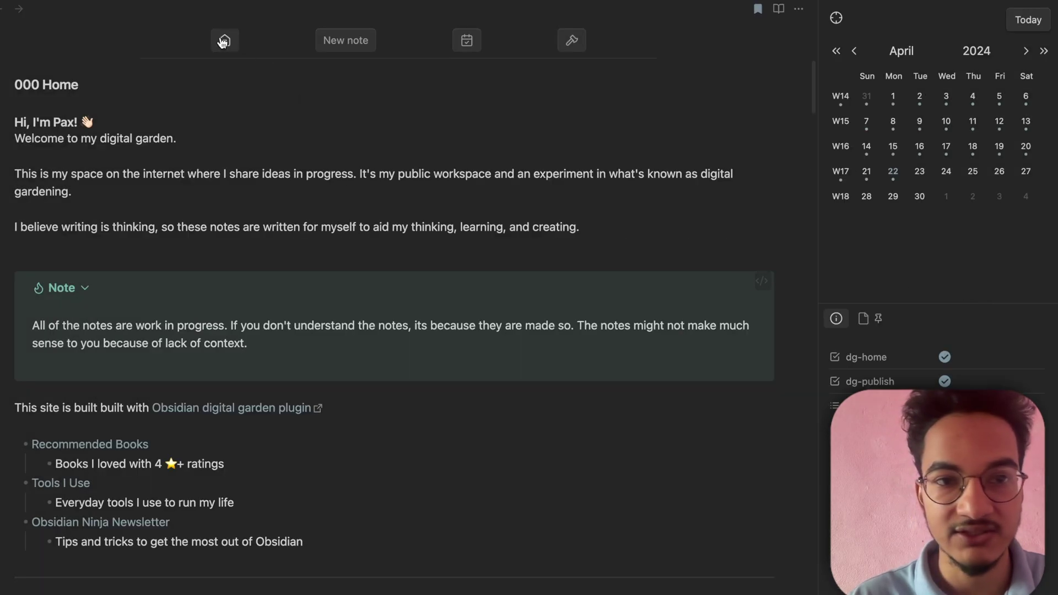
pyautogui.press('super+a')
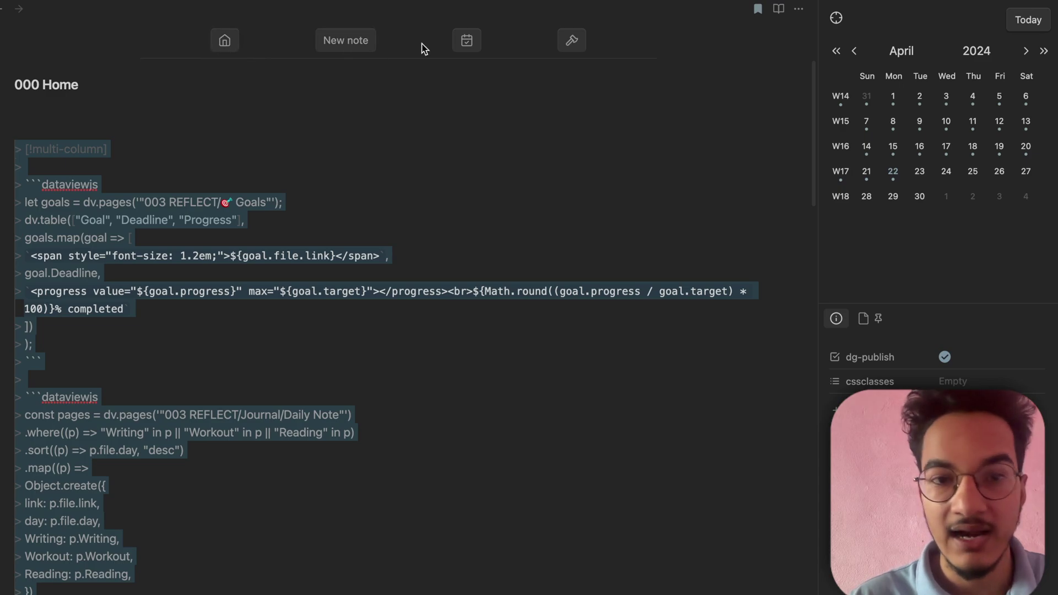
pyautogui.scroll(-5, 415, 104)
pyautogui.scroll(-10, 415, 104)
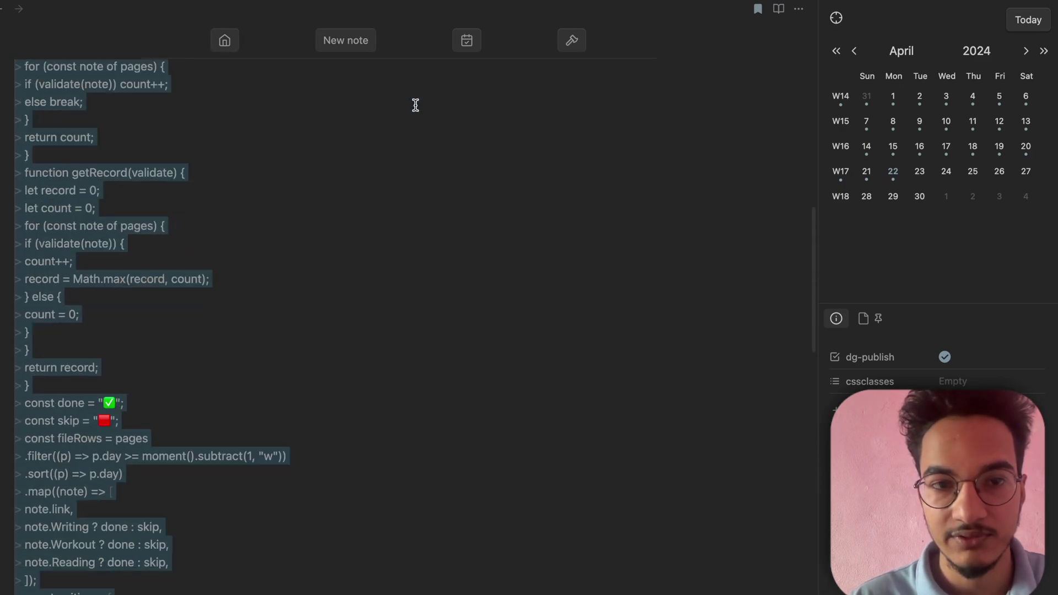
pyautogui.scroll(15, 415, 104)
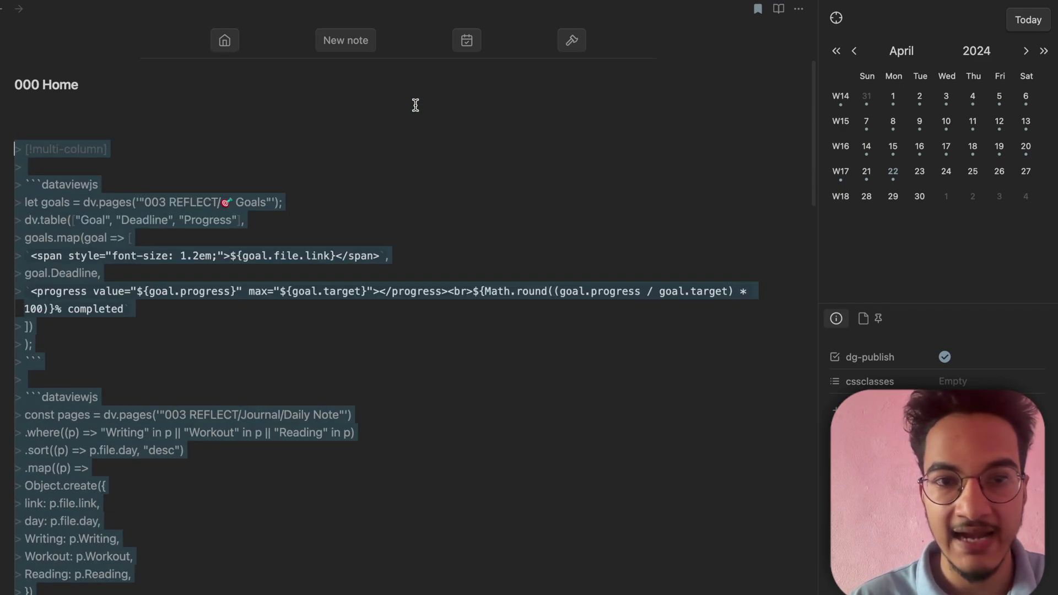
pyautogui.scroll(-10, 403, 132)
pyautogui.click(467, 40)
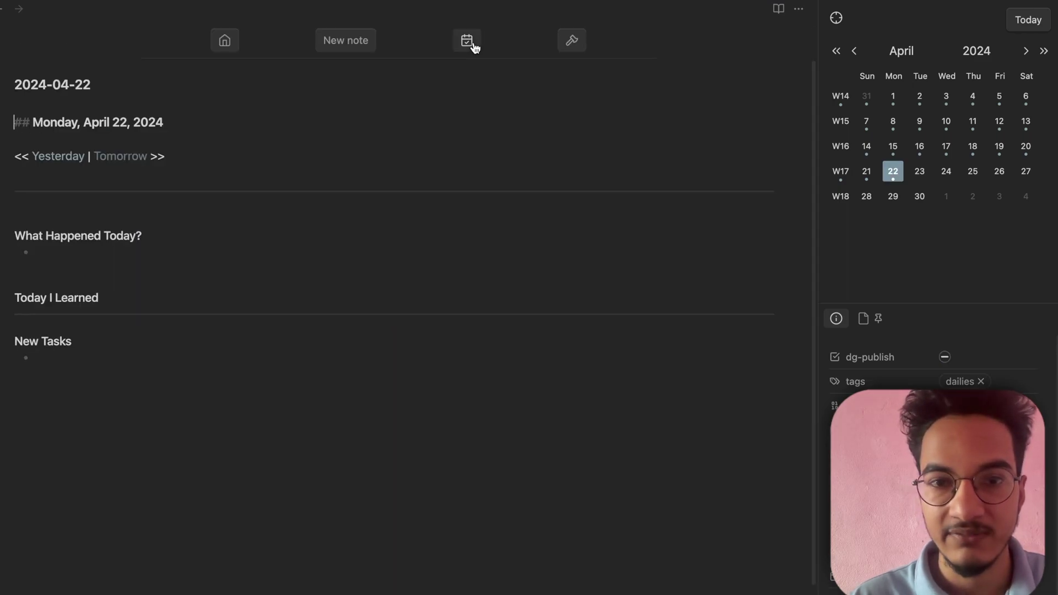
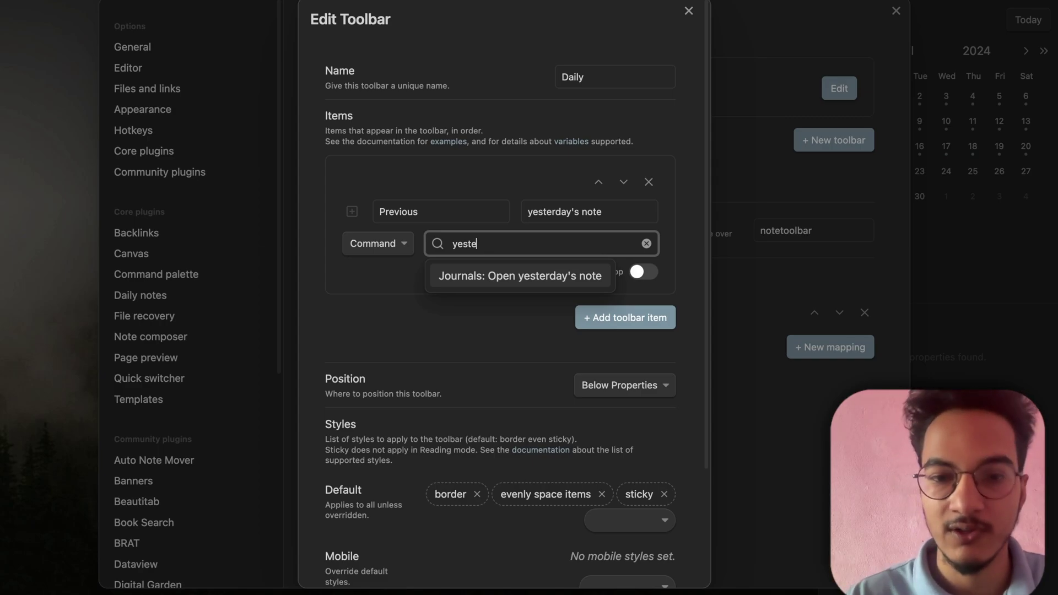
# - Assign Journals: Open yesterday's note to the Previous item, and add a Next item with tooltip Tomorrow's note running Journals: Open tomorrow's note
pyautogui.click(562, 273)
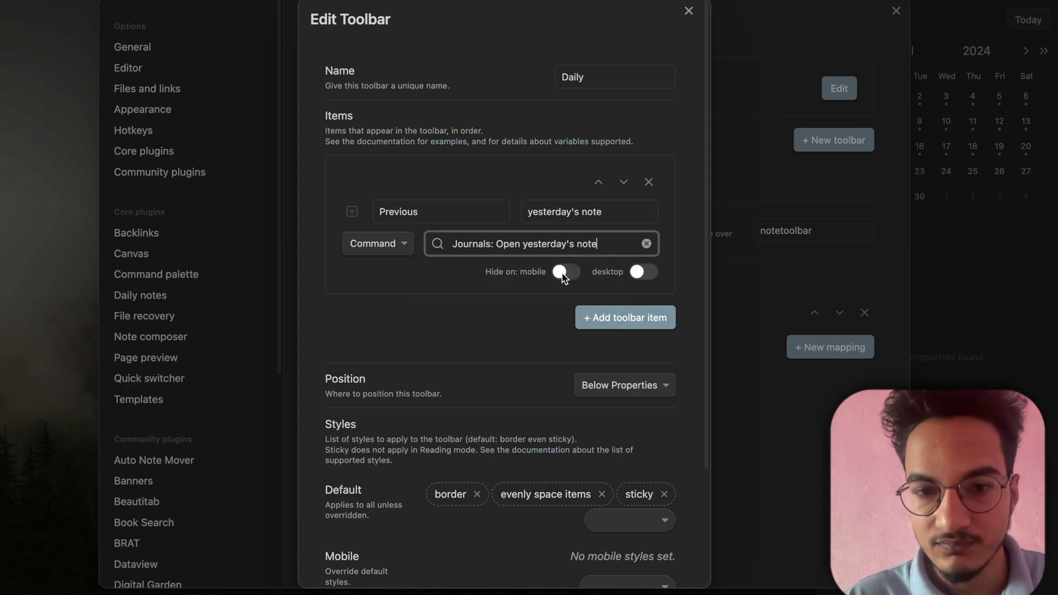
pyautogui.click(595, 323)
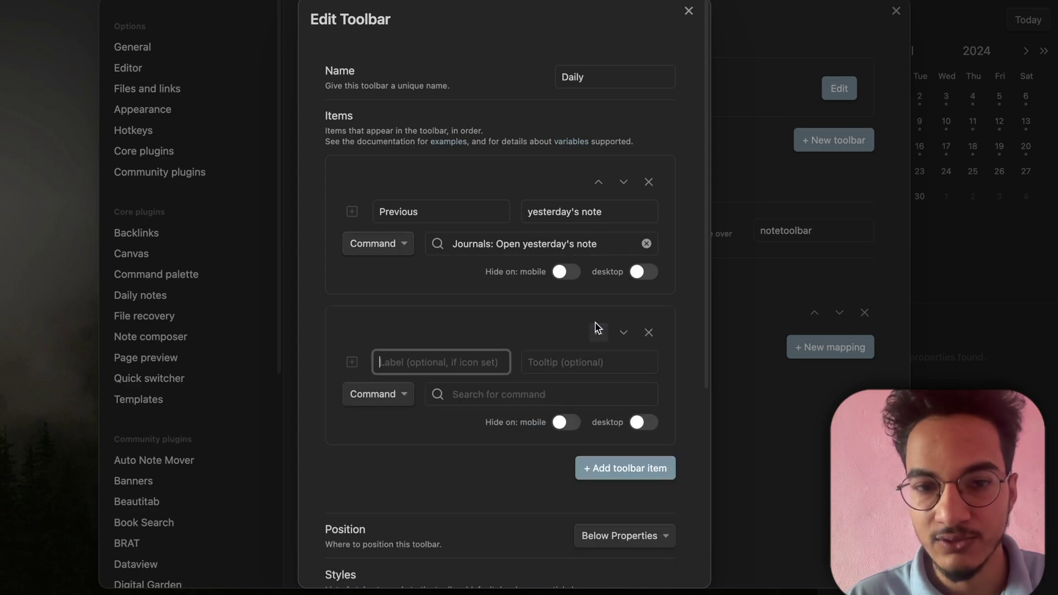
pyautogui.write('Next')
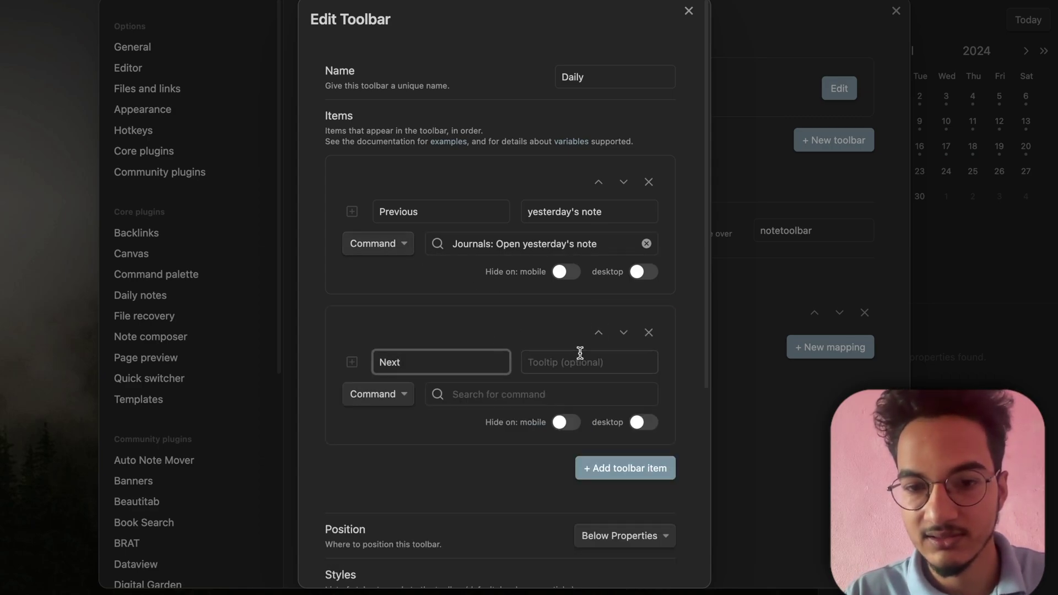
pyautogui.click(579, 355)
pyautogui.write("Tomorrow's")
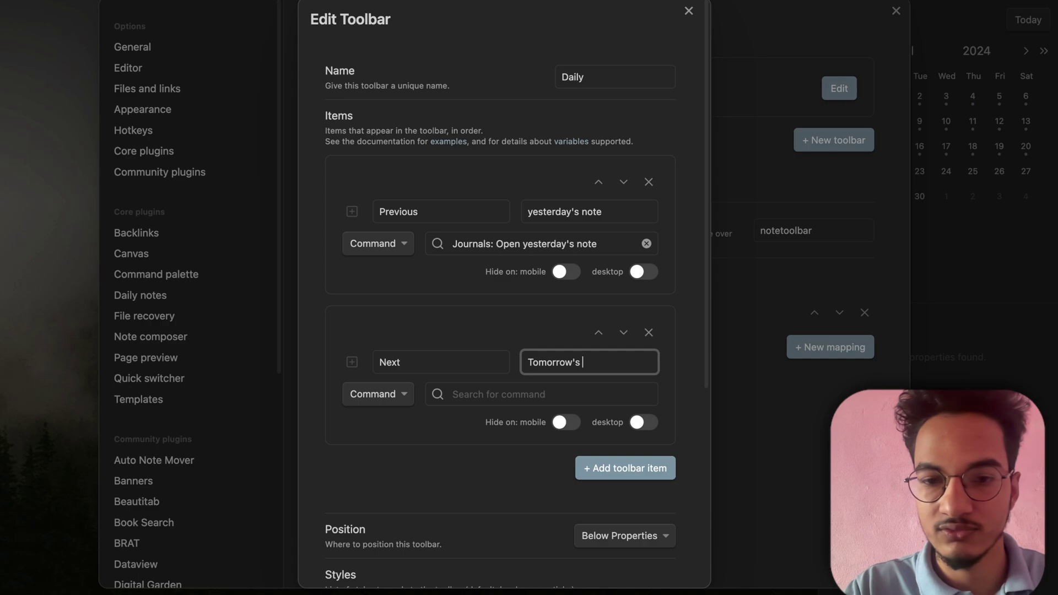
pyautogui.write(' note')
pyautogui.click(469, 396)
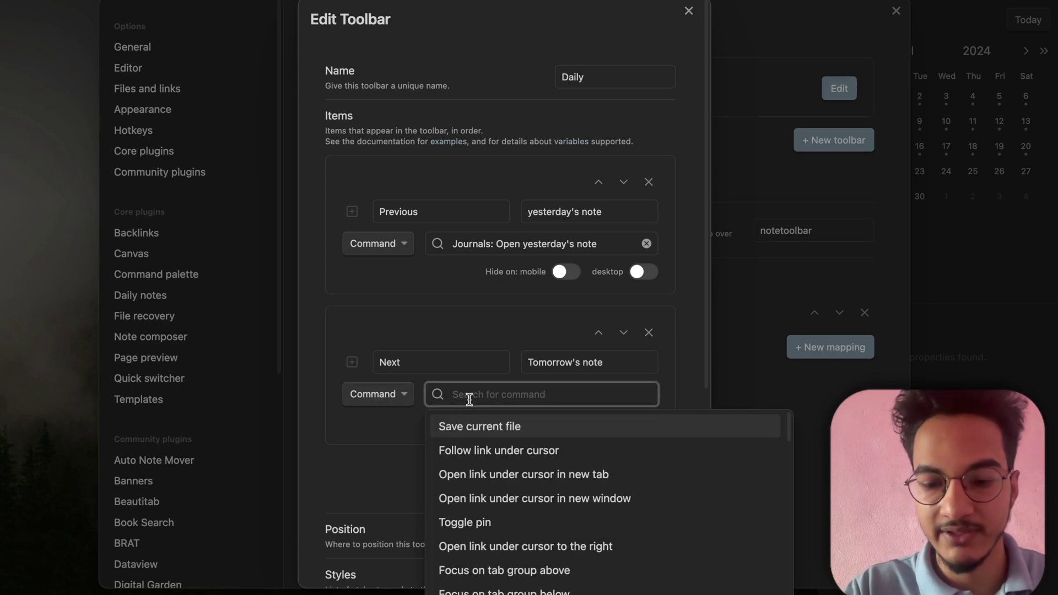
pyautogui.write('tomro')
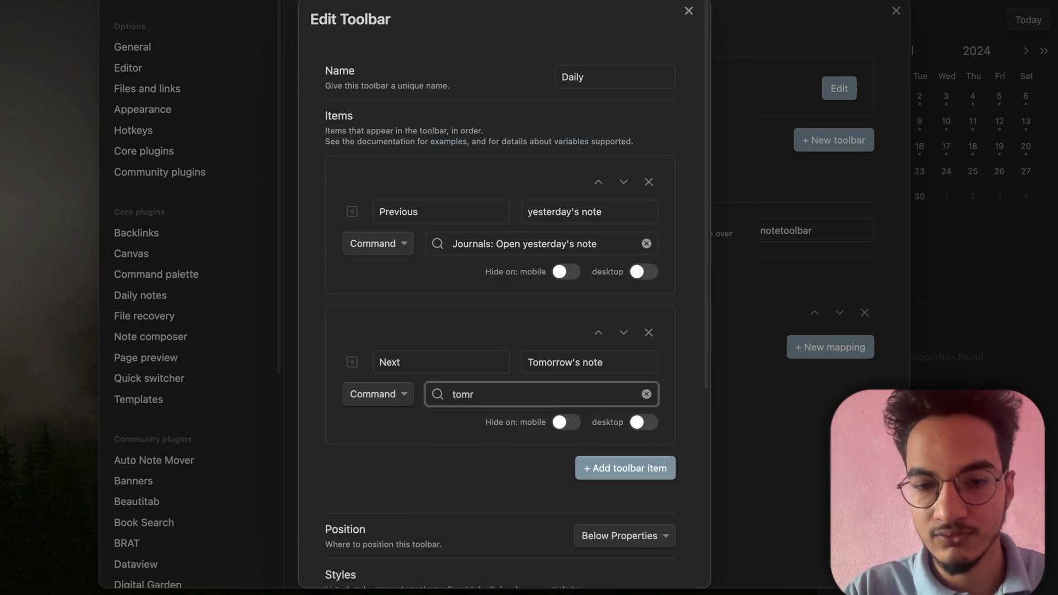
pyautogui.press('BackSpace')
pyautogui.write('or')
pyautogui.click(507, 425)
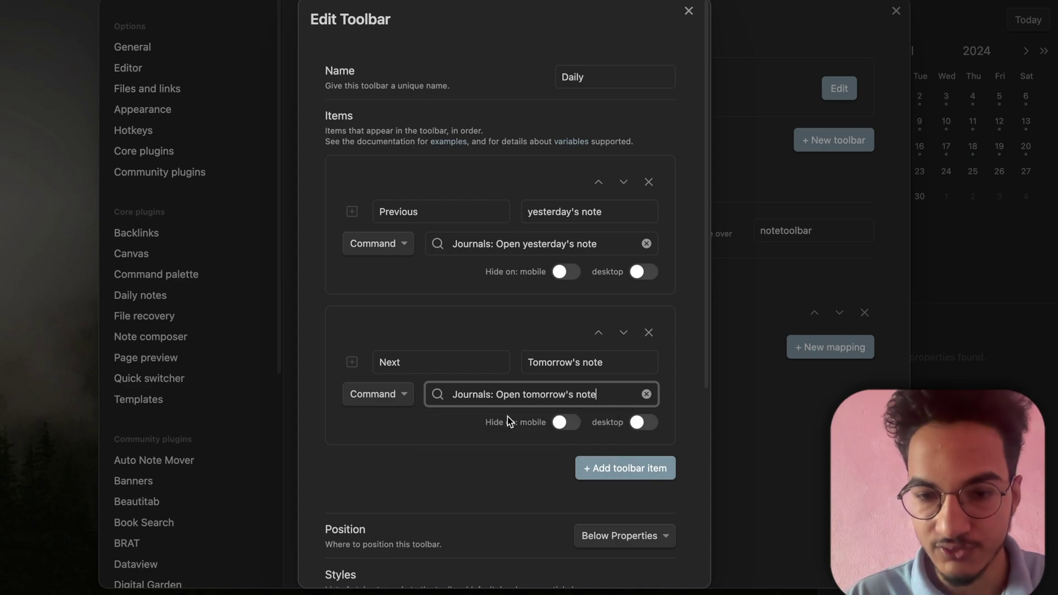
# - Add a Weekly item with the tooltip Note that runs the command Journals: Open weekly note
pyautogui.click(602, 472)
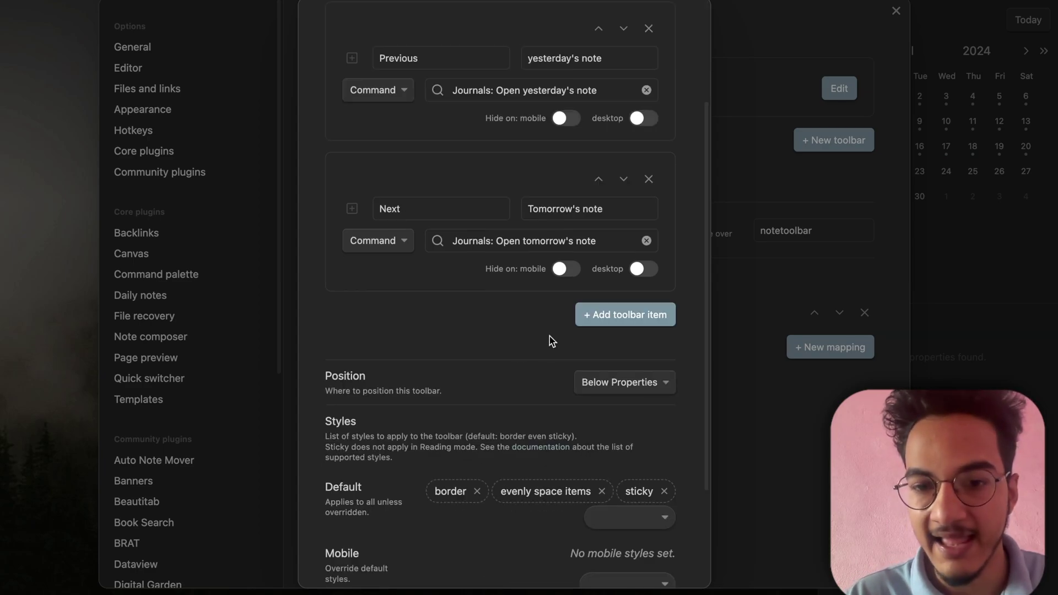
pyautogui.click(610, 314)
pyautogui.write('Weekly')
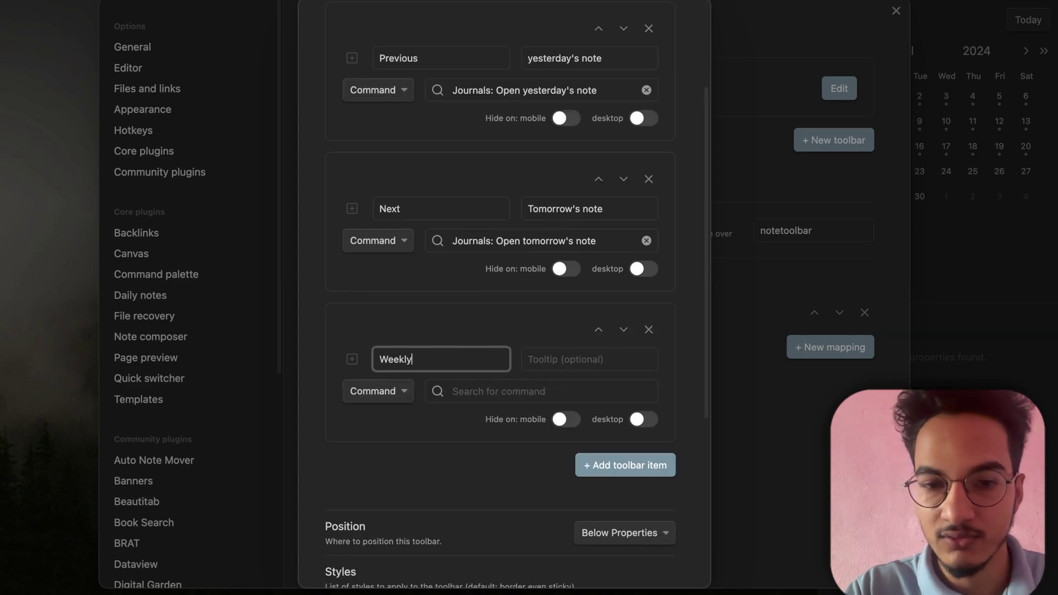
pyautogui.click(565, 358)
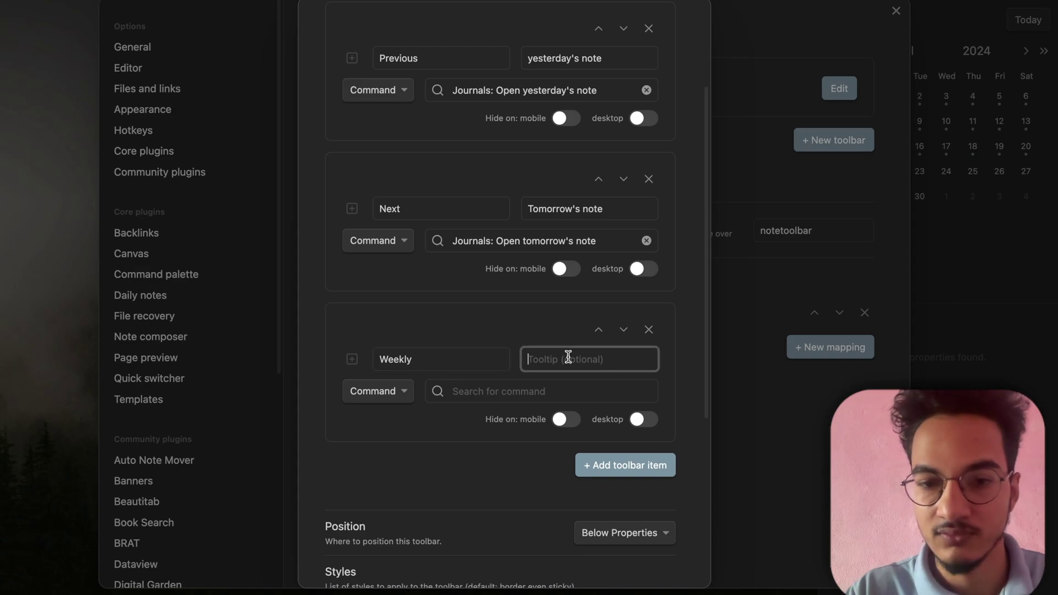
pyautogui.write('Note')
pyautogui.click(521, 394)
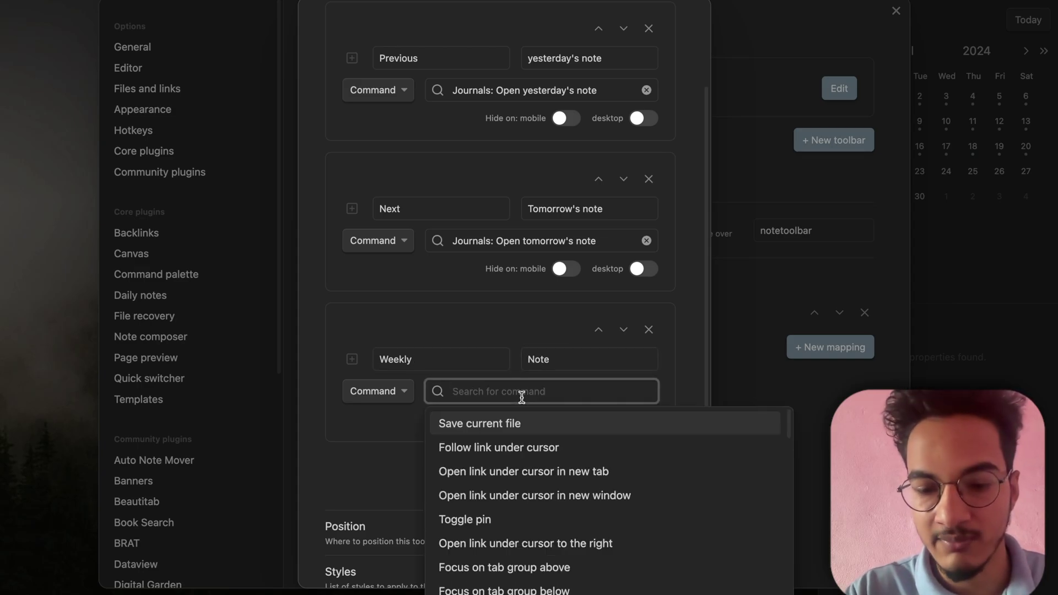
pyautogui.write('journals:')
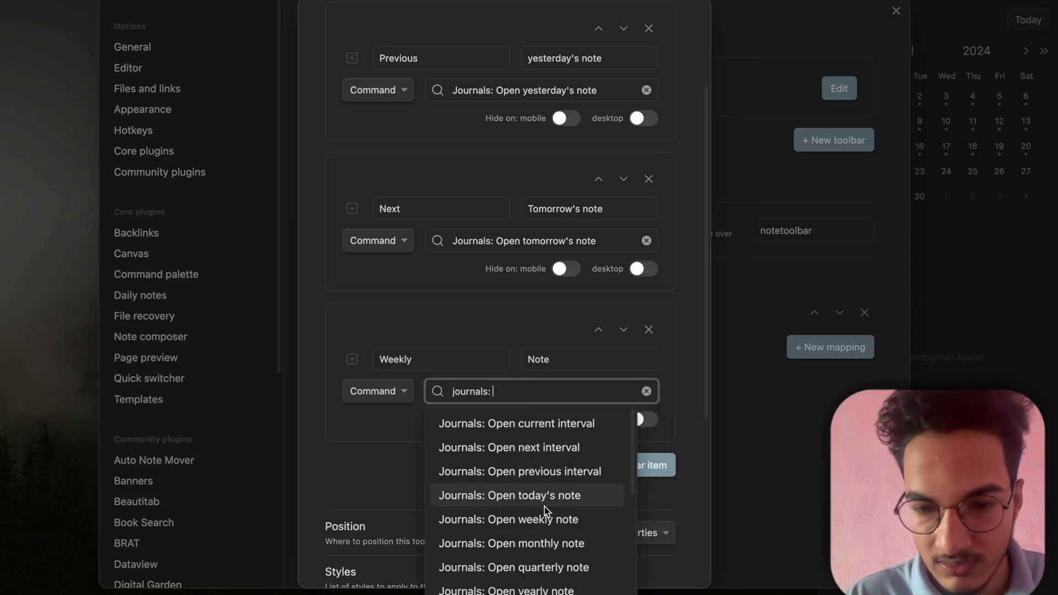
pyautogui.click(531, 519)
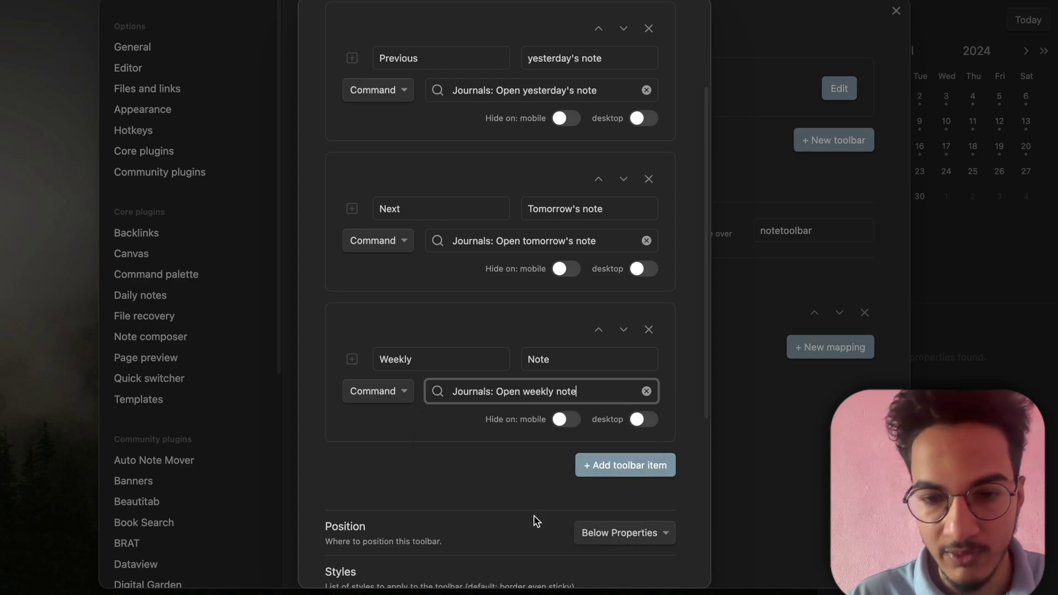
# - Add an item with the home icon that opens the file 000 Home.md, and close the Daily toolbar's editor
pyautogui.click(606, 473)
pyautogui.scroll(-1, 475, 499)
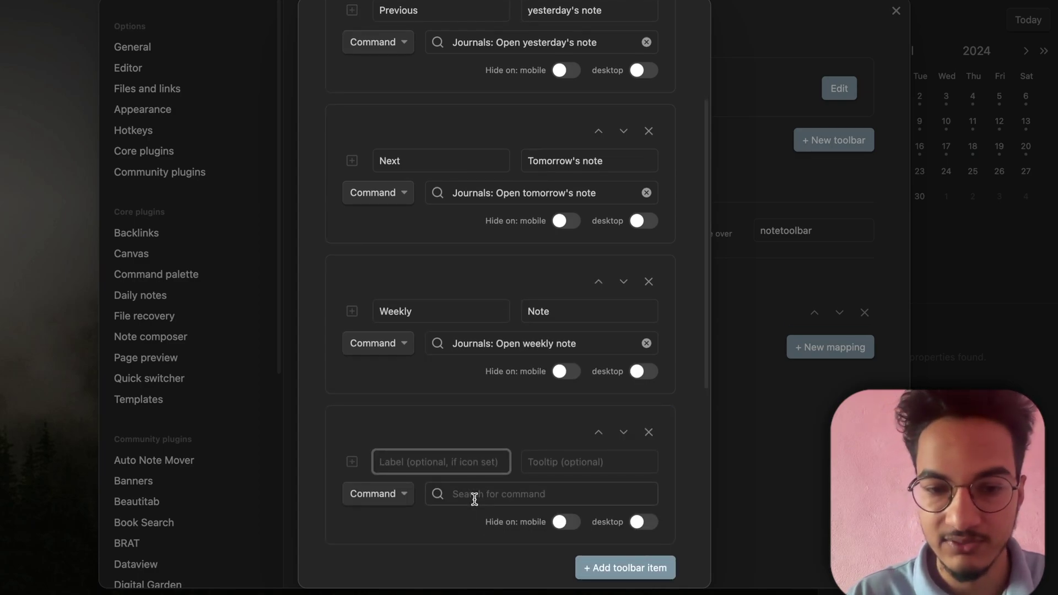
pyautogui.click(352, 462)
pyautogui.write('home')
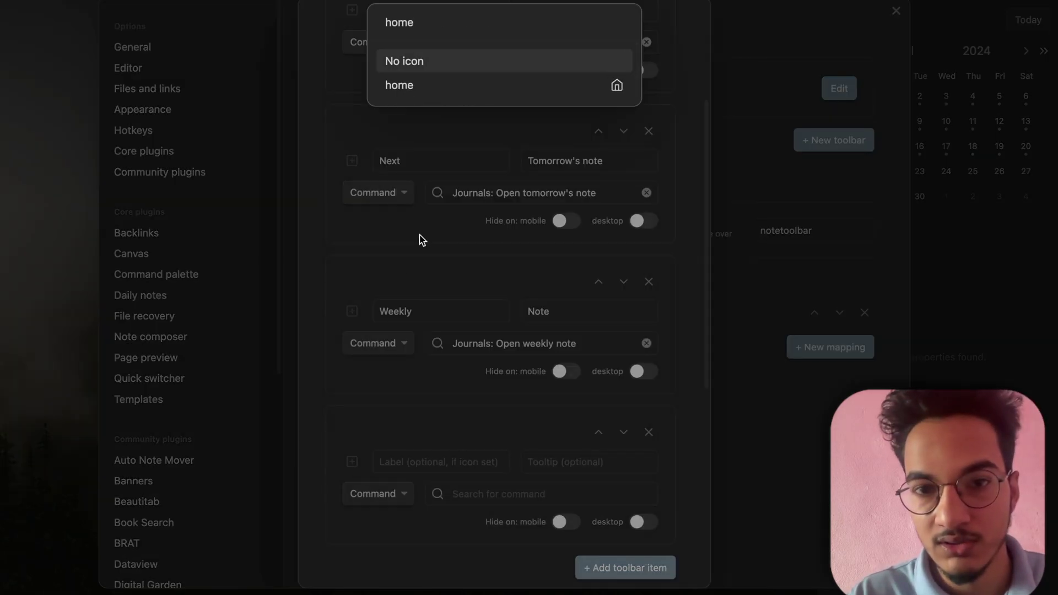
pyautogui.click(511, 85)
pyautogui.click(388, 496)
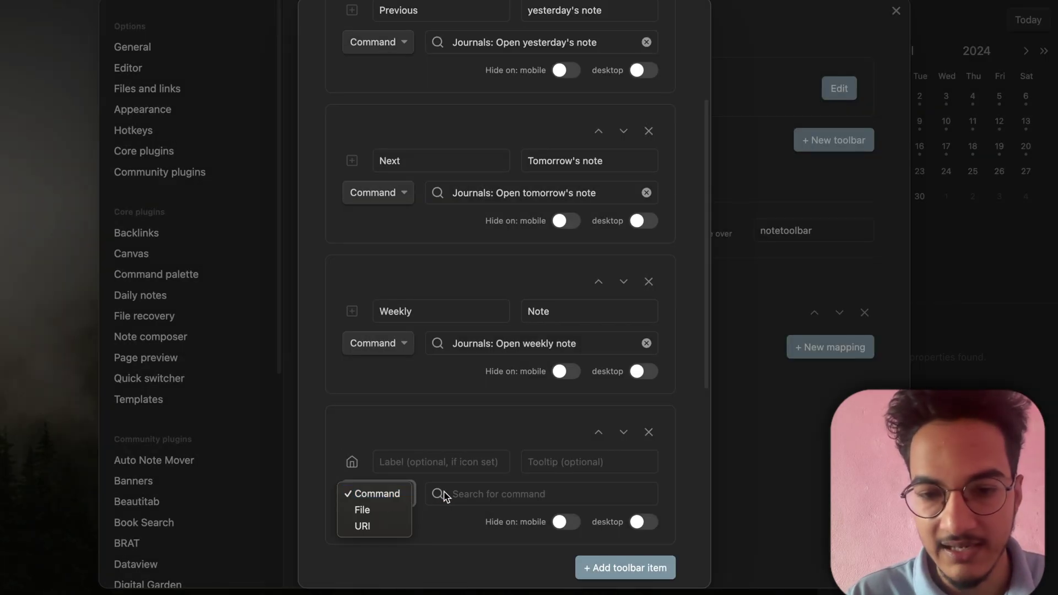
pyautogui.click(446, 494)
pyautogui.click(392, 494)
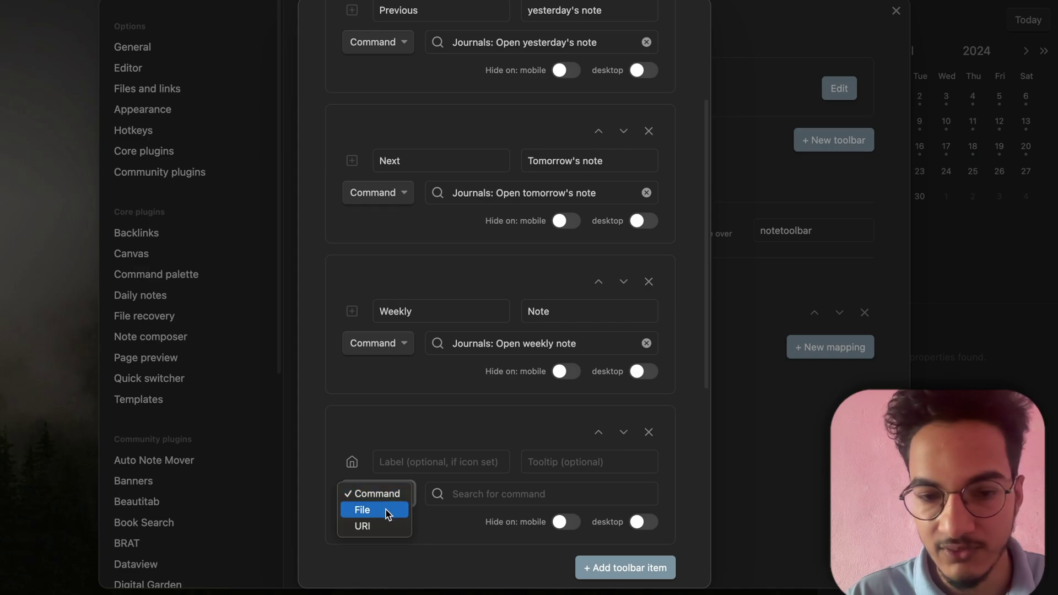
pyautogui.click(395, 510)
pyautogui.click(472, 498)
pyautogui.write('Home')
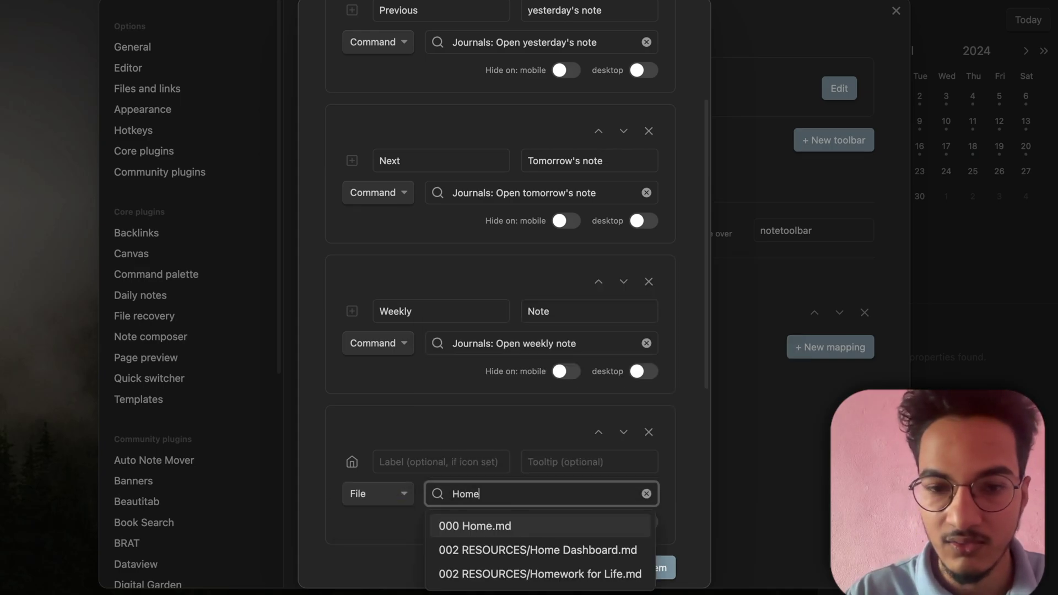
pyautogui.click(502, 530)
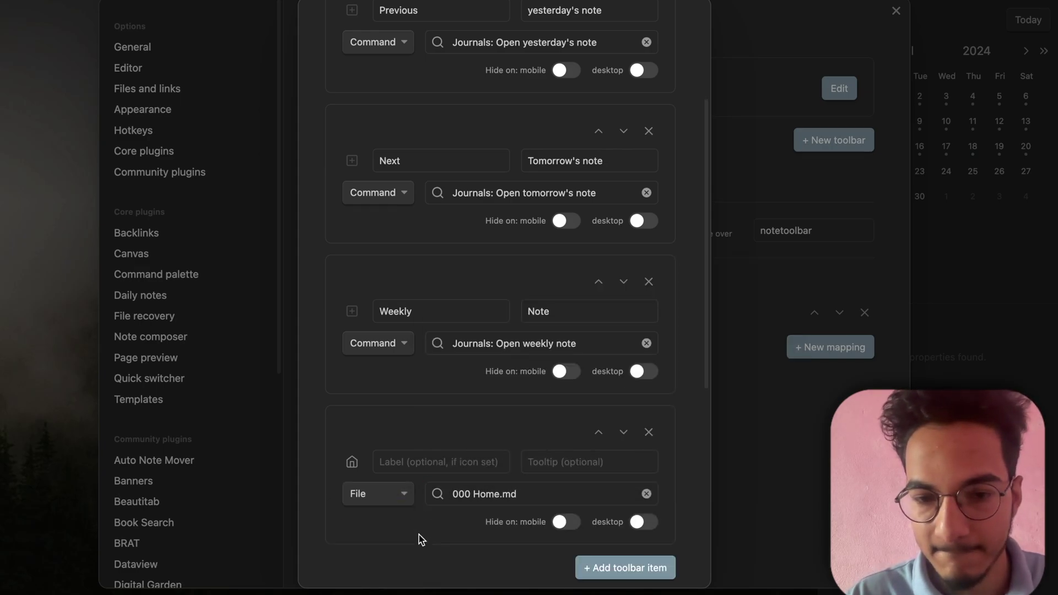
pyautogui.scroll(-5, 420, 539)
pyautogui.scroll(10, 561, 456)
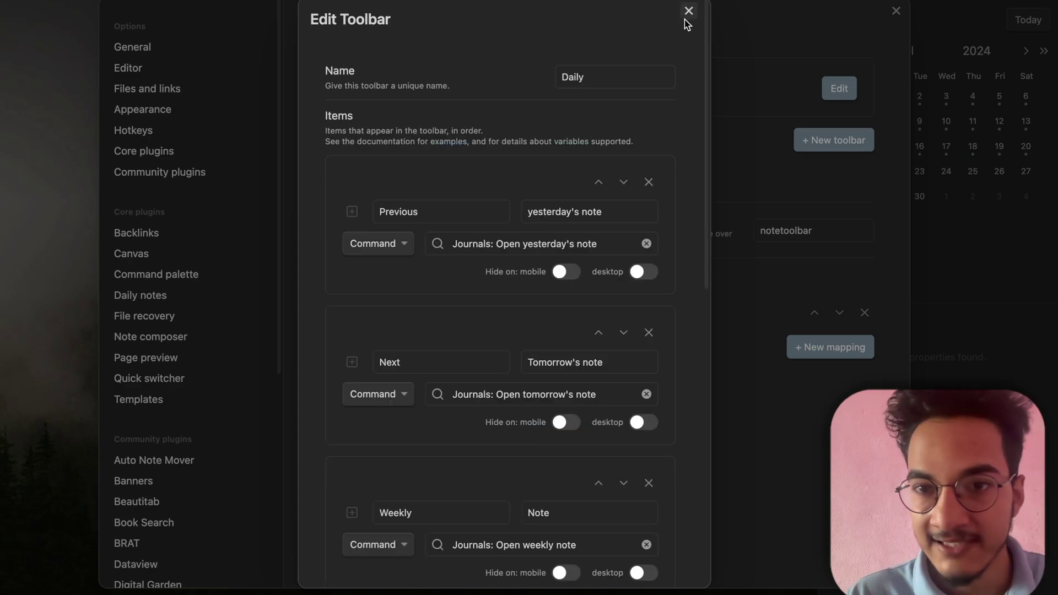
pyautogui.click(686, 18)
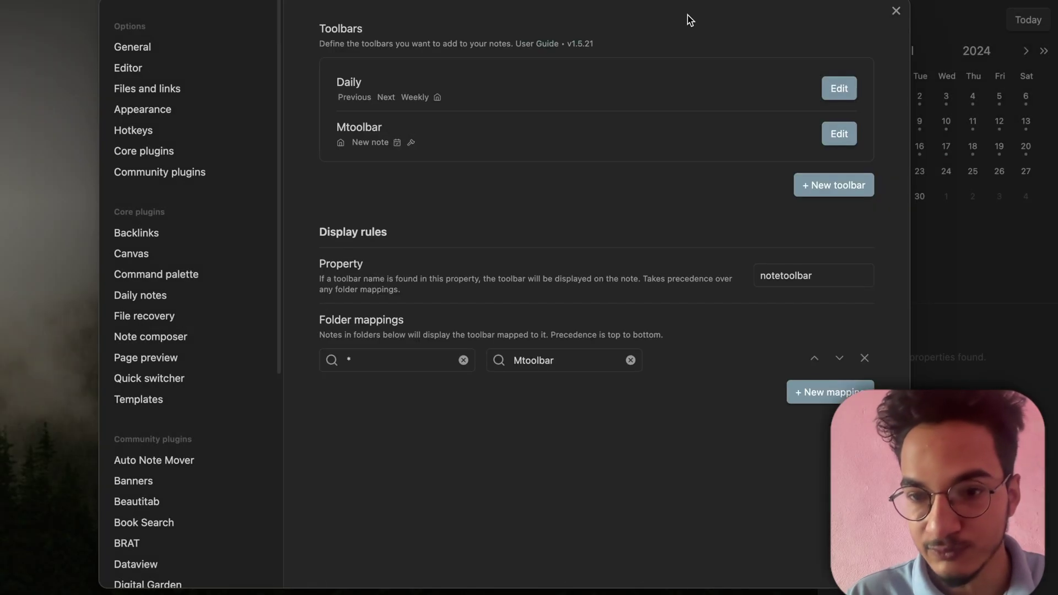
# - Add a second folder mapping that assigns the Daily toolbar to the folder 003 REFLECT/Journal
pyautogui.click(827, 395)
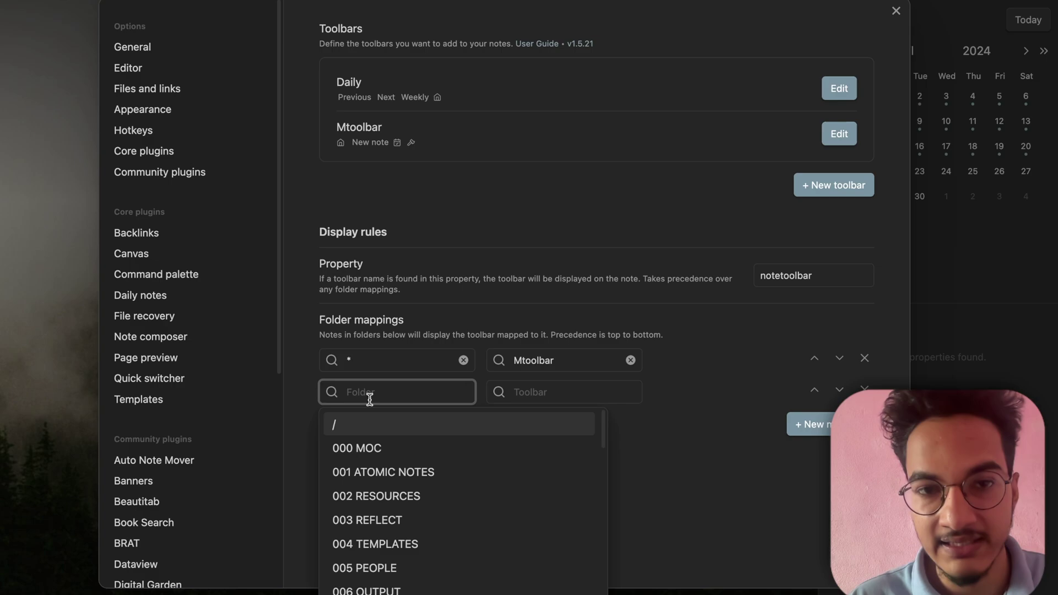
pyautogui.scroll(-1, 381, 480)
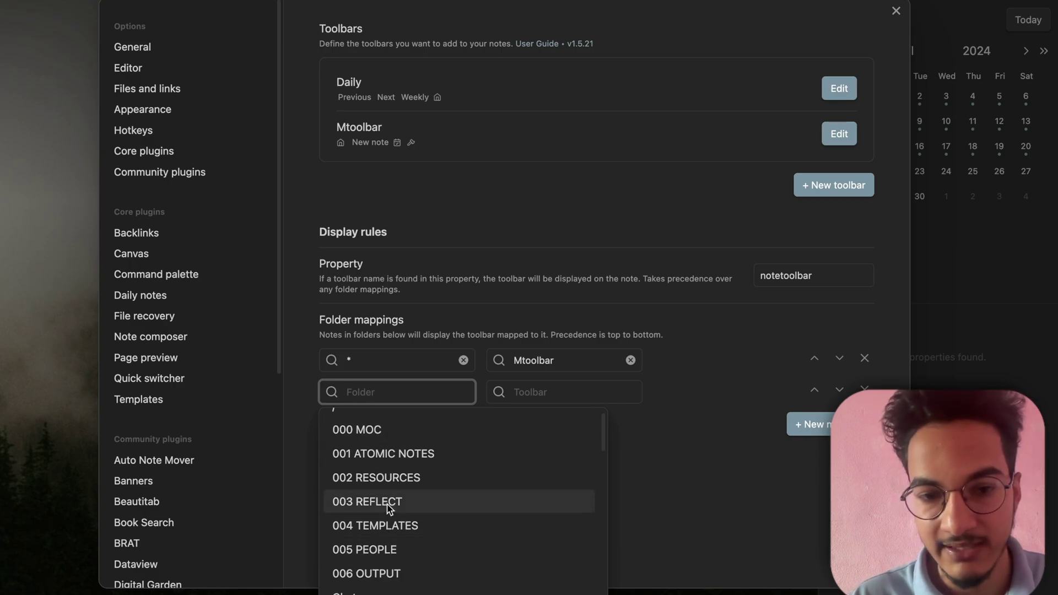
pyautogui.click(379, 501)
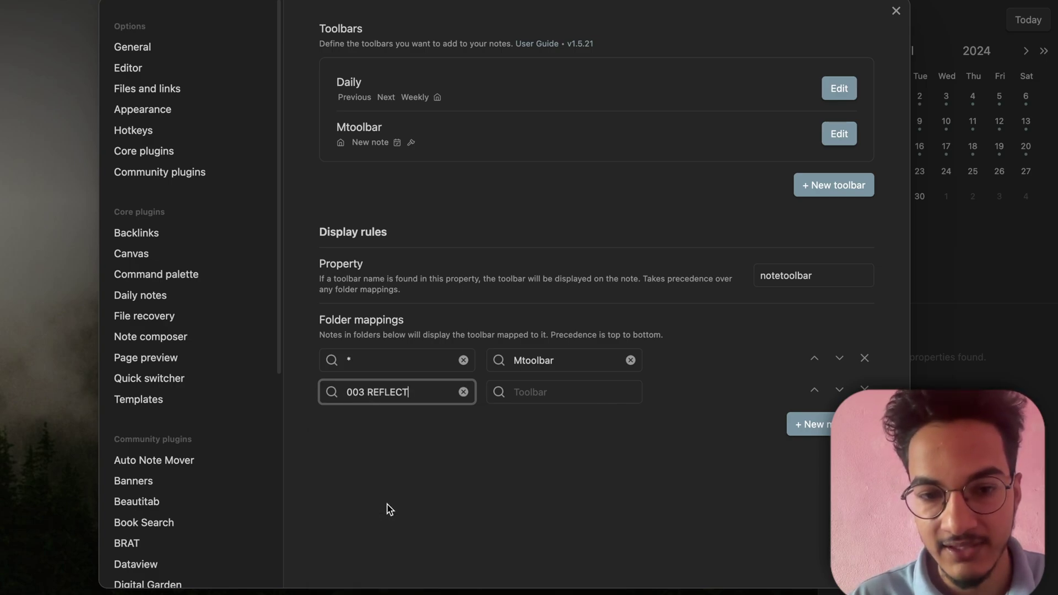
pyautogui.click(434, 393)
pyautogui.write('/')
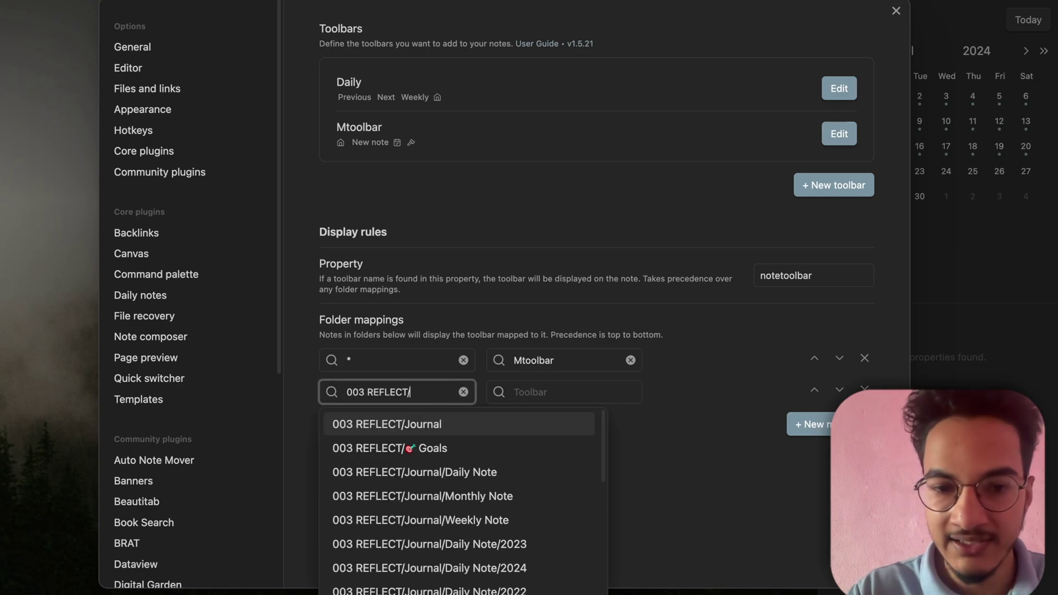
pyautogui.click(430, 423)
pyautogui.click(506, 393)
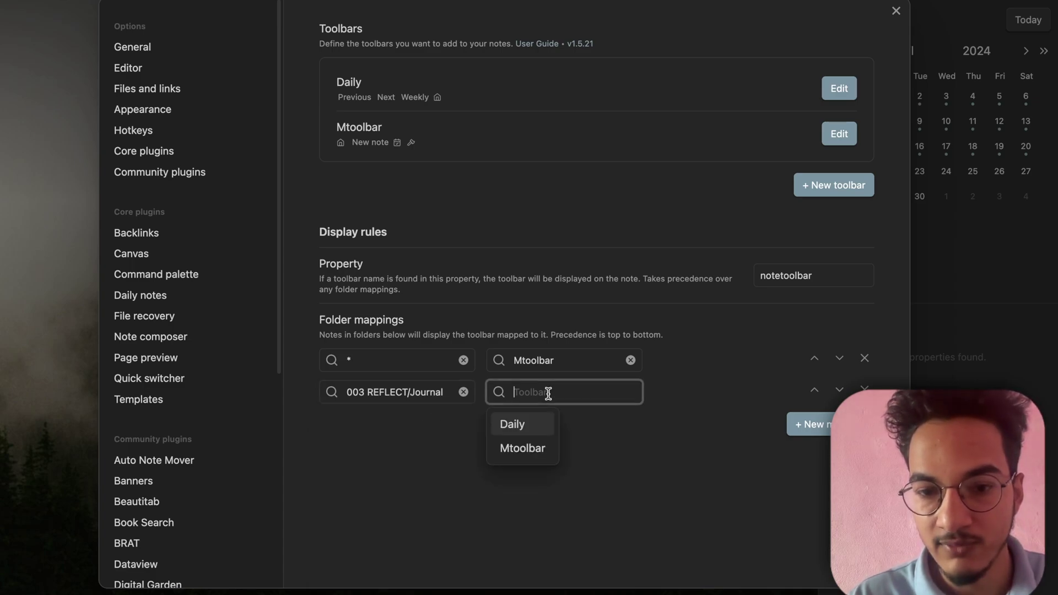
pyautogui.click(527, 424)
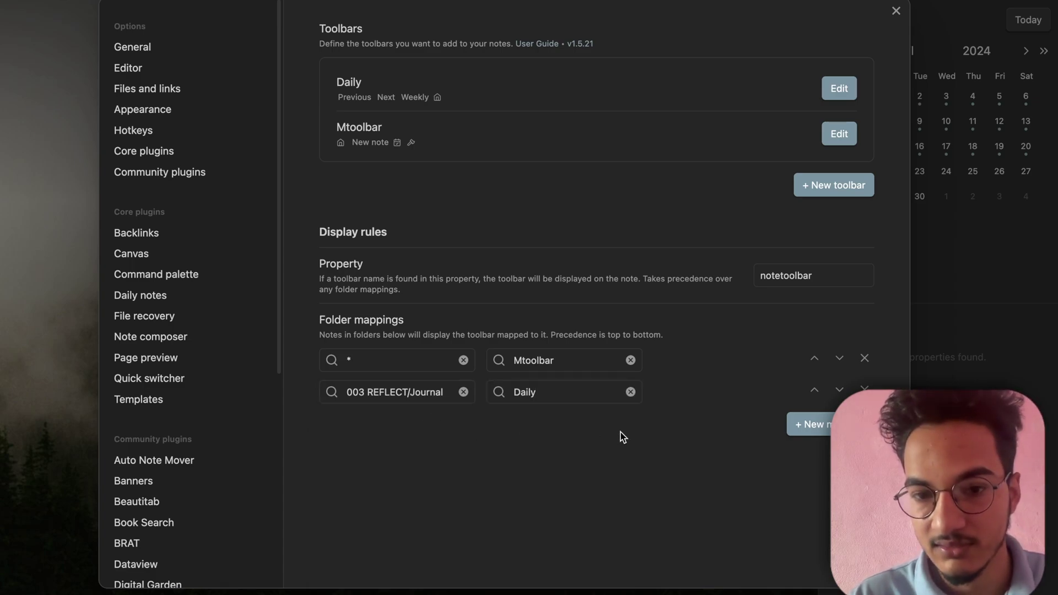
# - Leave the settings and open the 001 Garden note to check which toolbar it shows
pyautogui.click(1002, 327)
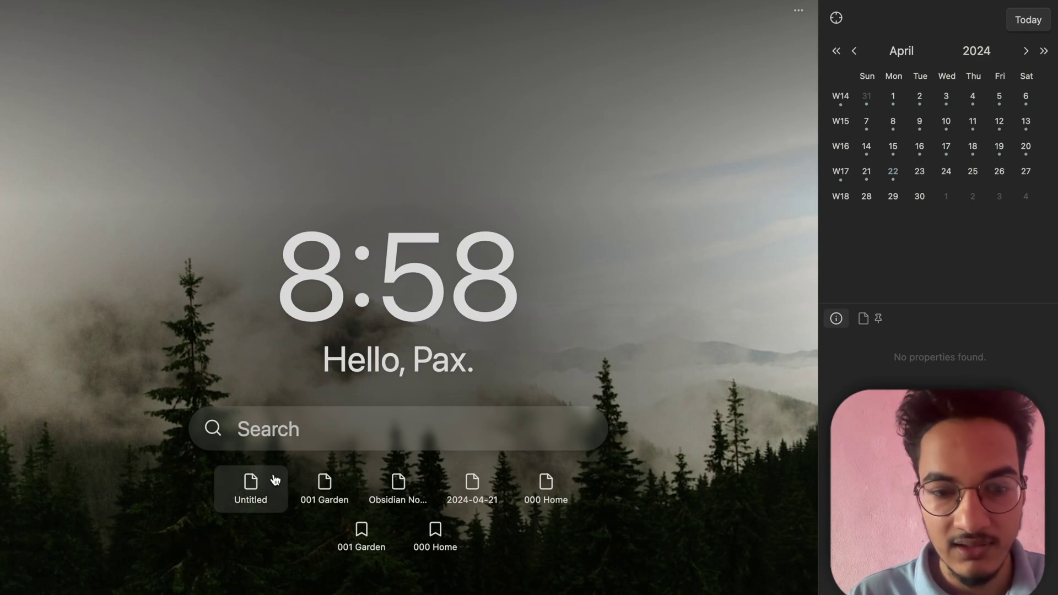
pyautogui.click(324, 486)
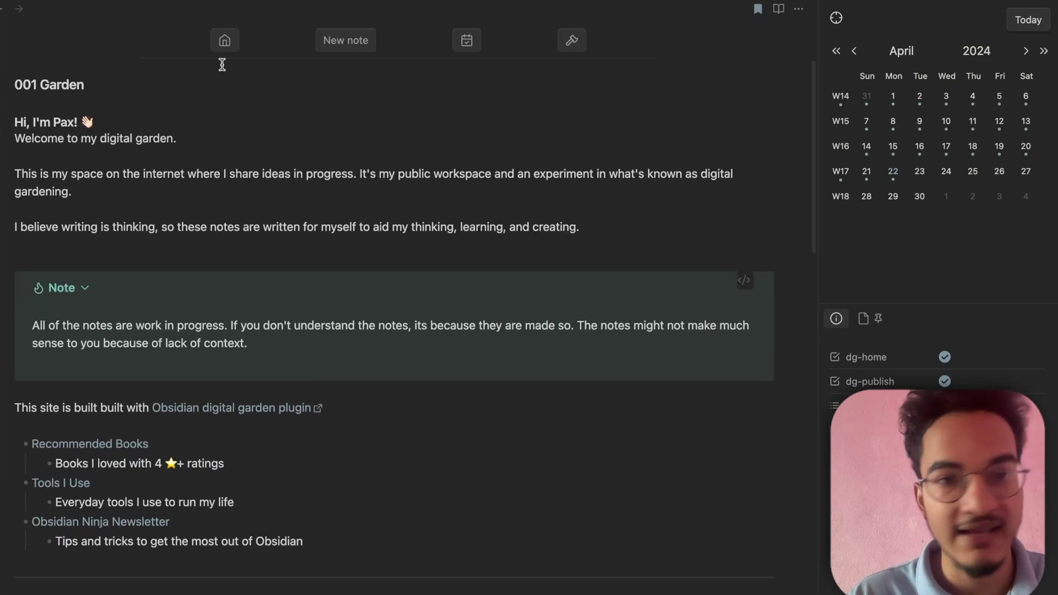
# - Open today's daily note and move the 003 REFLECT/Journal folder mapping above the * mapping in the toolbar settings
pyautogui.click(466, 42)
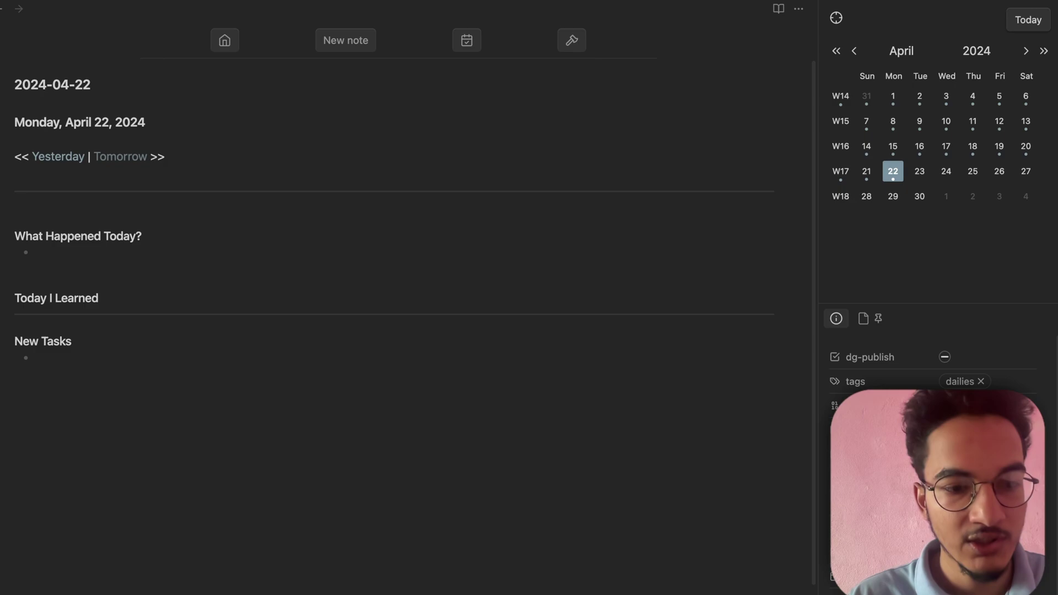
pyautogui.press('super+comma')
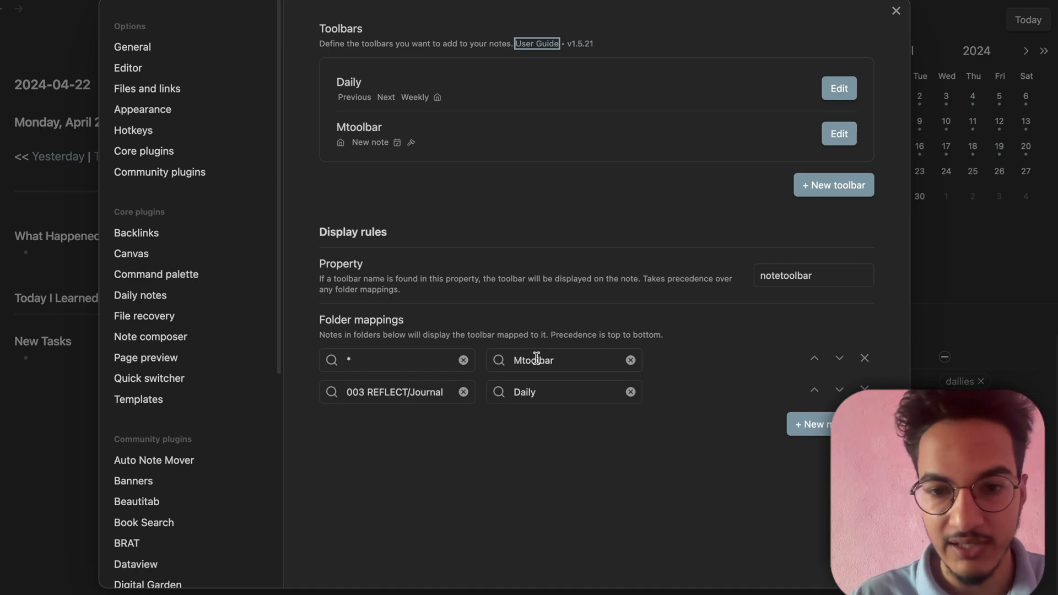
pyautogui.click(814, 391)
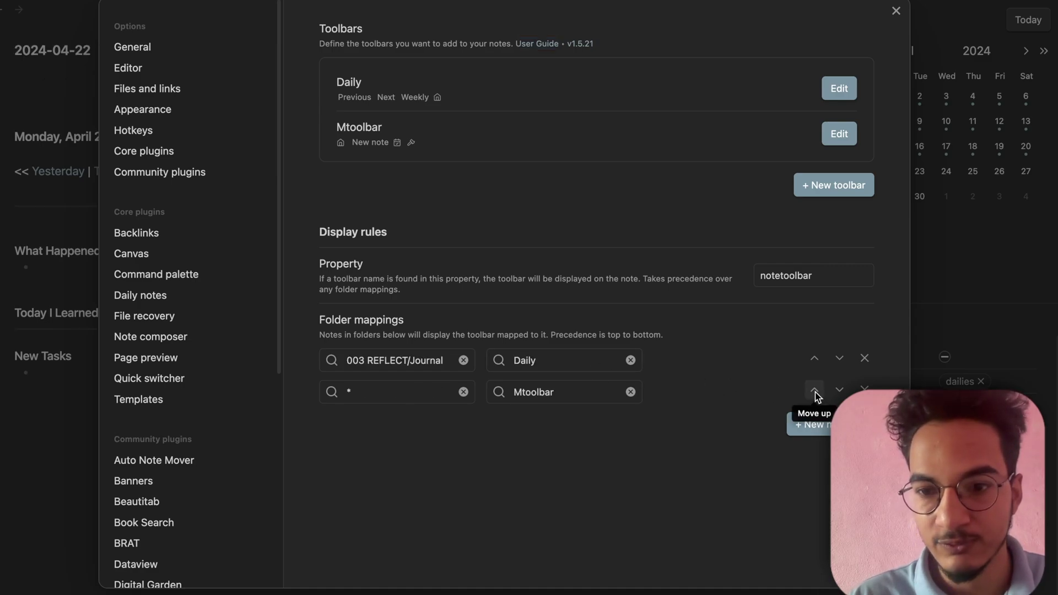
# - Leave the settings and open the home note from the Daily toolbar on the daily note
pyautogui.click(988, 278)
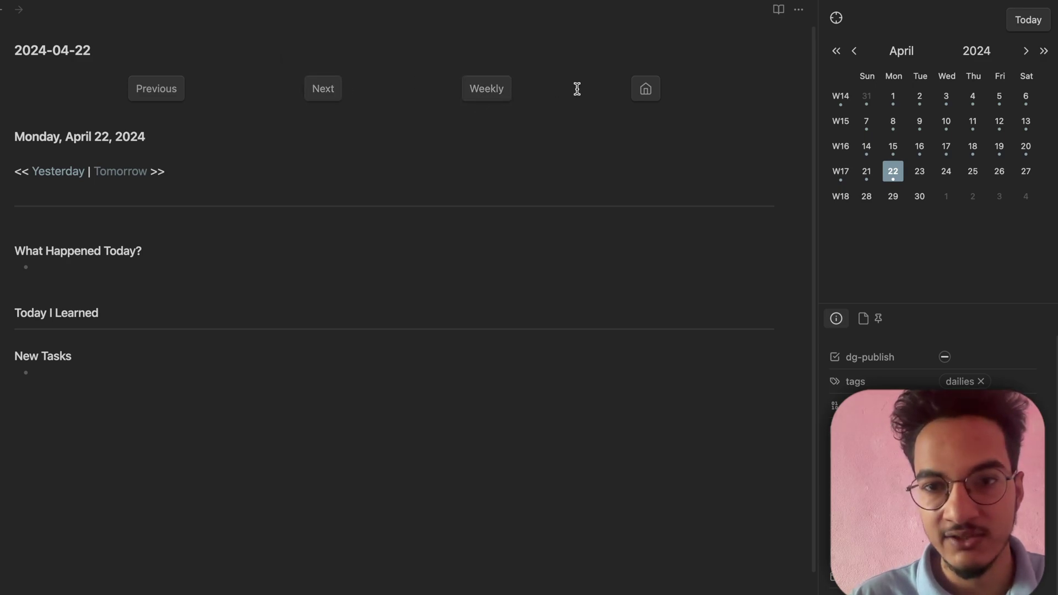
pyautogui.click(646, 90)
pyautogui.scroll(-8, 600, 102)
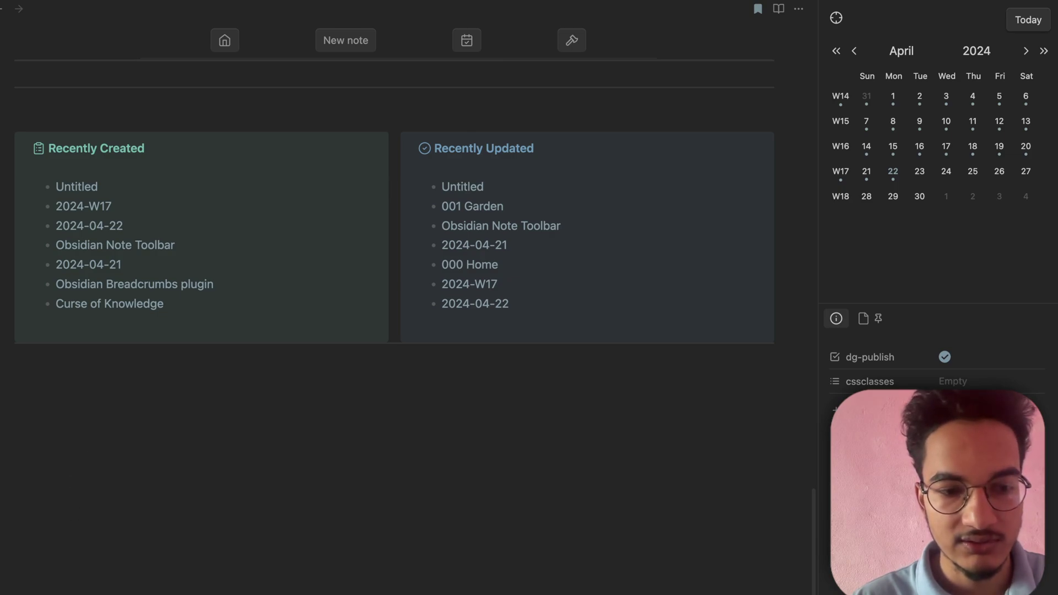
# - Search the hotkey settings for toolbar commands
pyautogui.press('super+comma')
pyautogui.click(154, 130)
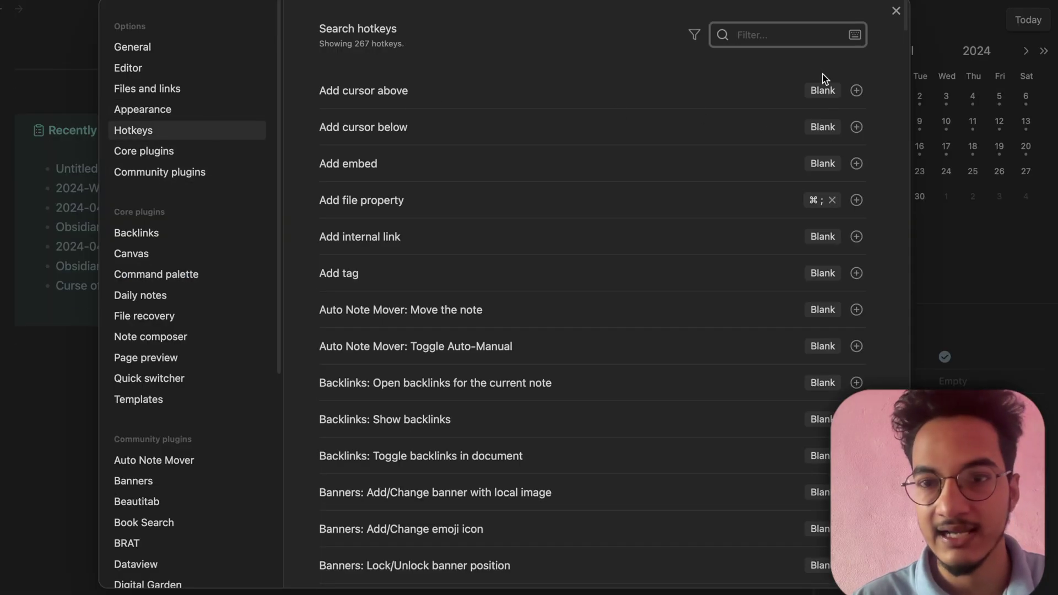
pyautogui.write('noteo')
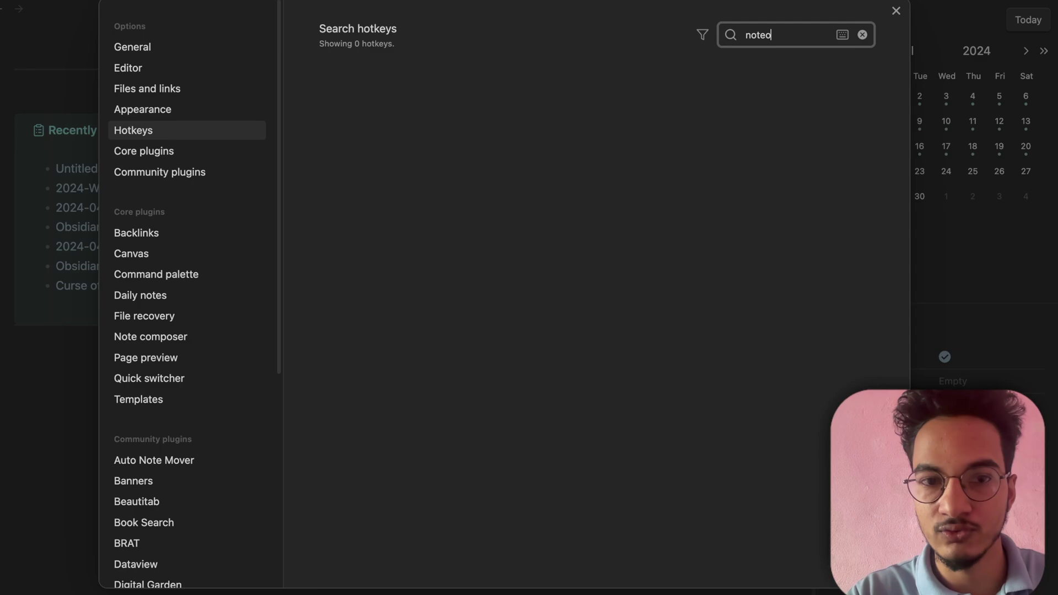
pyautogui.press('BackSpace')
pyautogui.press('BackSpace')
pyautogui.press('BackSpace')
pyautogui.press('BackSpace')
pyautogui.press('BackSpace')
pyautogui.write('toolbar')
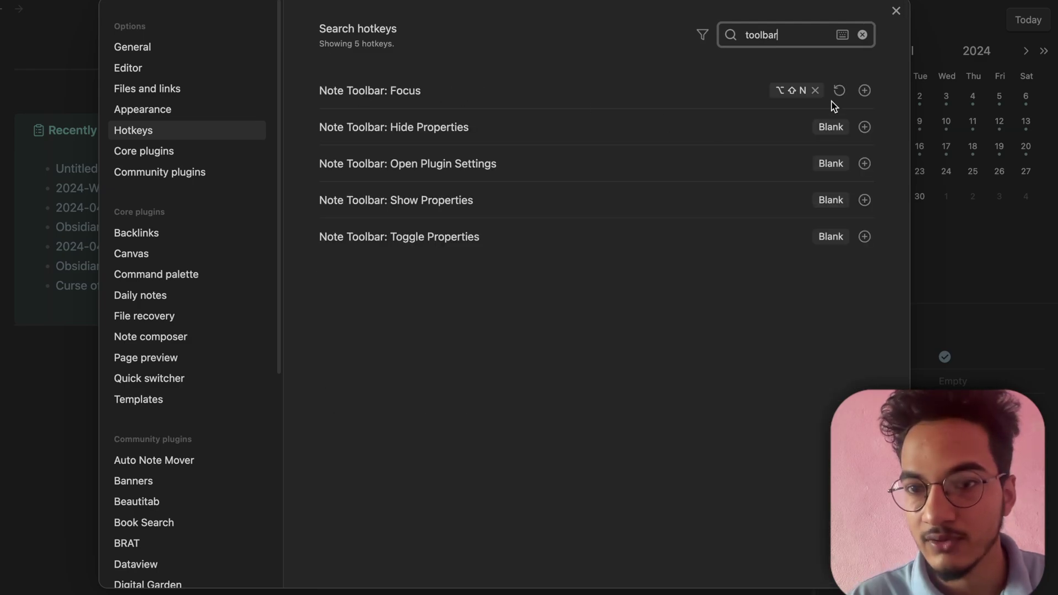
# - Replace the hotkey of the Note Toolbar: Focus command with Control+F and close the settings
pyautogui.click(816, 91)
pyautogui.click(859, 90)
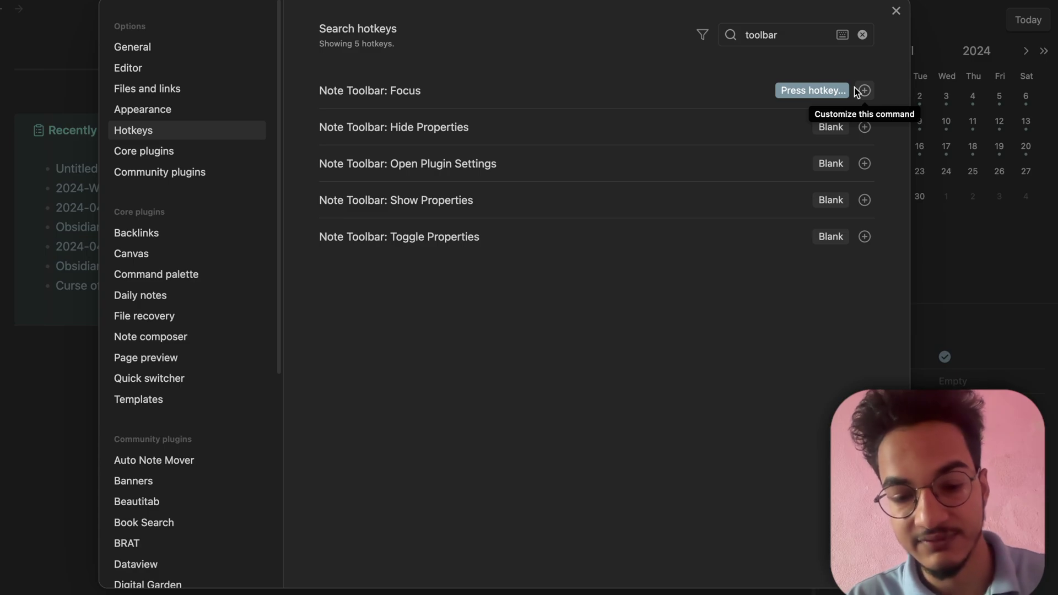
pyautogui.press('super+shift+f')
pyautogui.click(842, 94)
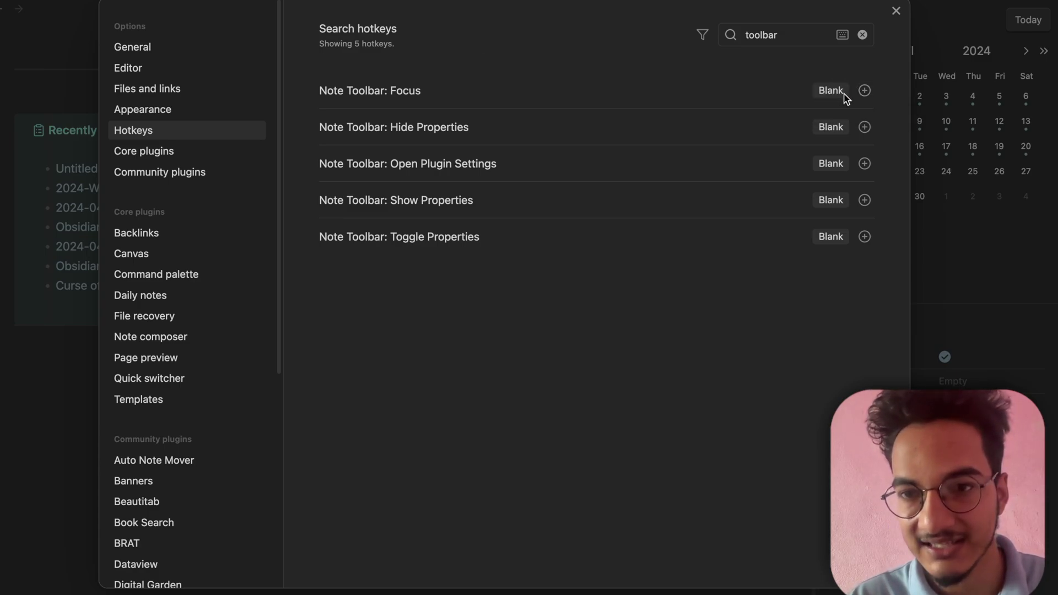
pyautogui.click(863, 91)
pyautogui.press('super+shift+f')
pyautogui.click(864, 92)
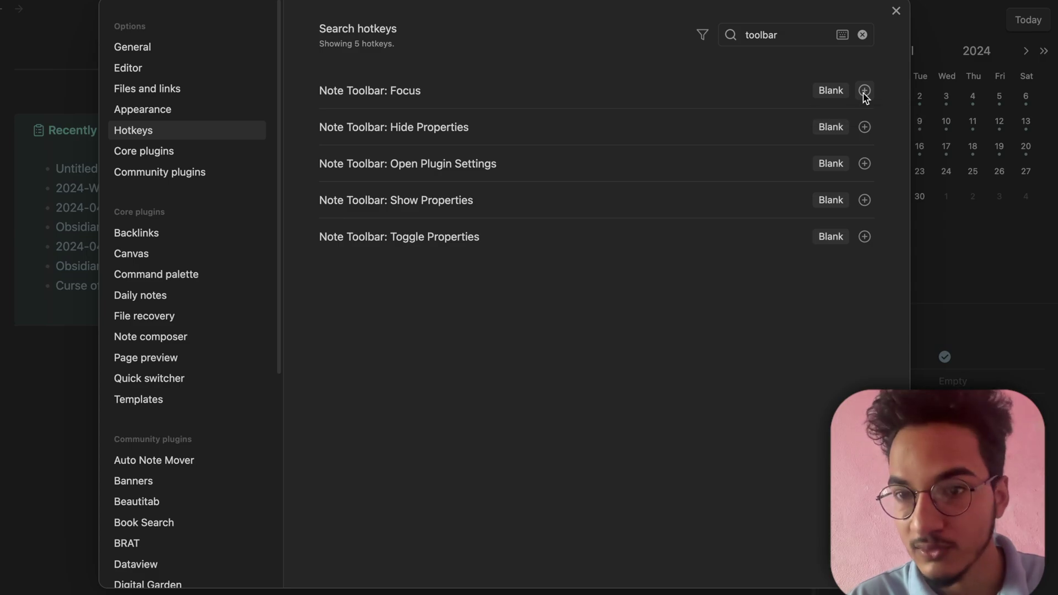
pyautogui.click(864, 90)
pyautogui.press('super+shift+f')
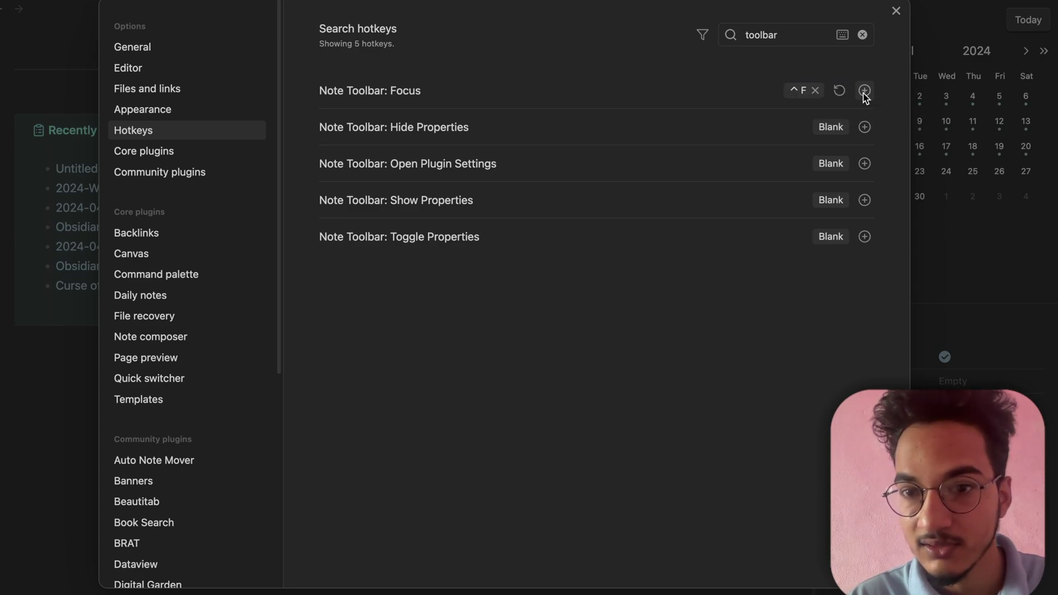
pyautogui.click(895, 11)
# - Move the keyboard focus back and forth through the home note's toolbar items to try out keyboard navigation
pyautogui.scroll(8, 213, 151)
pyautogui.scroll(-8, 241, 328)
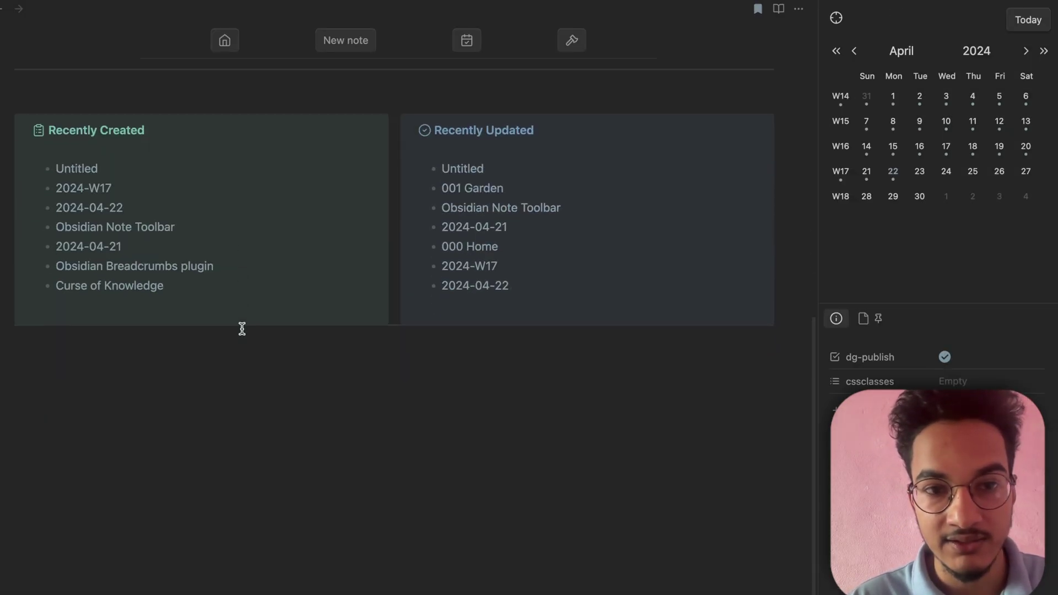
pyautogui.scroll(2, 242, 329)
pyautogui.scroll(-2, 241, 329)
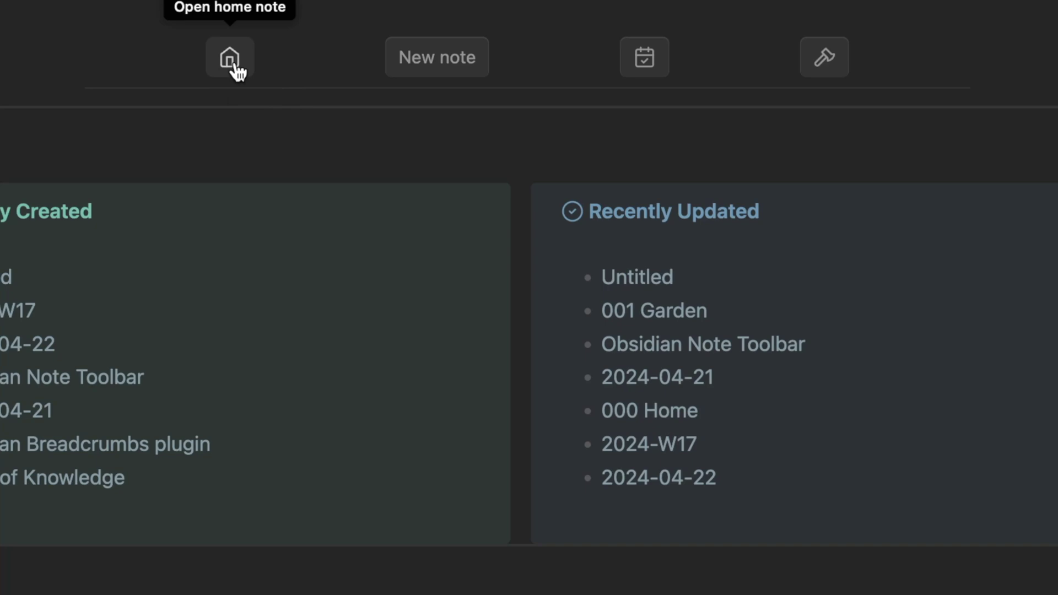
pyautogui.press('Tab')
pyautogui.press('Tab')
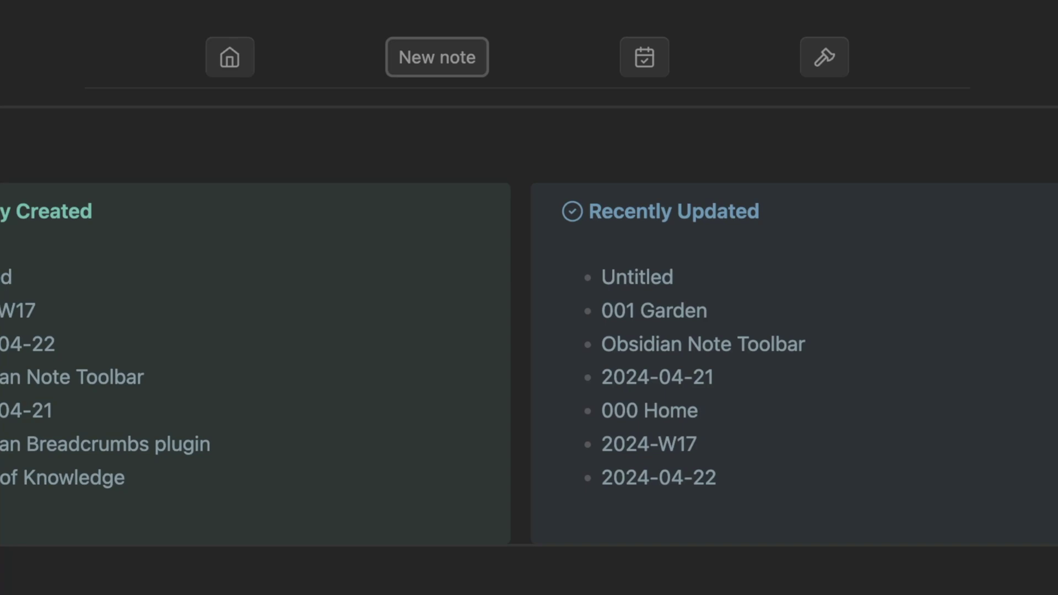
pyautogui.press('Tab')
pyautogui.press('Tab')
pyautogui.hotkey('shift', 'Tab')
pyautogui.hotkey('shift', 'Tab')
pyautogui.hotkey('shift', 'Tab')
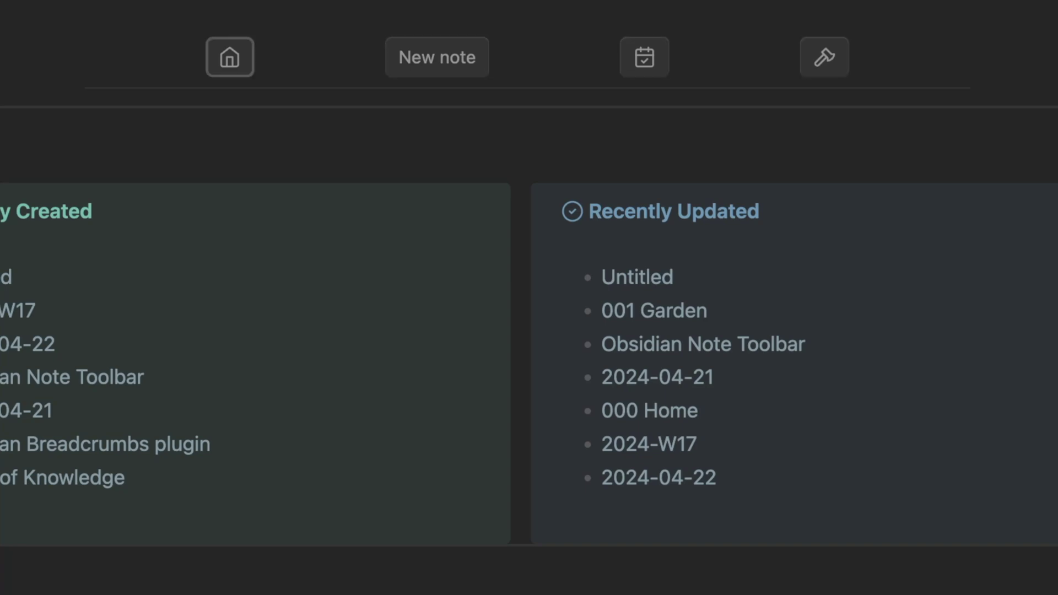
pyautogui.press('Tab')
pyautogui.press('Tab')
pyautogui.hotkey('shift', 'Tab')
pyautogui.hotkey('shift', 'Tab')
pyautogui.press('Tab')
pyautogui.hotkey('shift', 'Tab')
pyautogui.press('Tab')
pyautogui.press('Tab')
pyautogui.press('Tab')
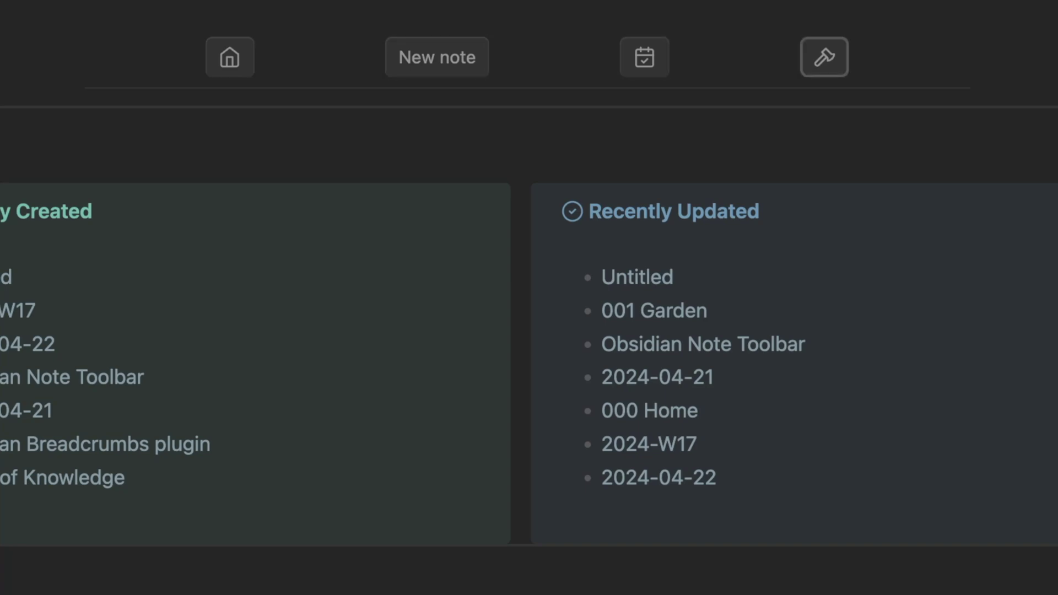
pyautogui.hotkey('shift', 'Tab')
pyautogui.press('Tab')
pyautogui.hotkey('shift', 'Tab')
pyautogui.press('Tab')
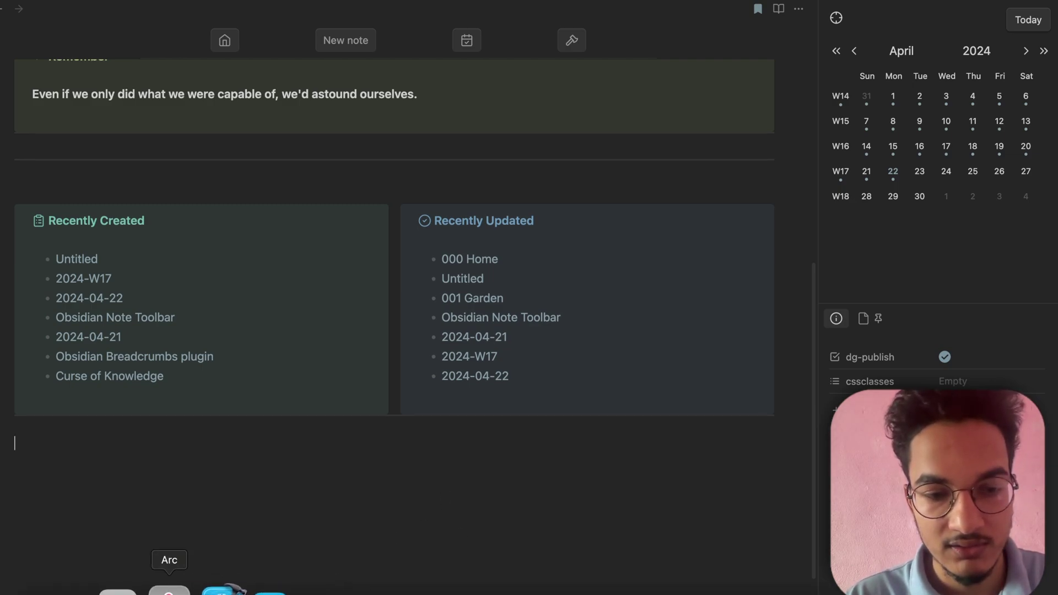
# - Switch to the Arc browser, open the Note Toolbar Callouts guide and copy its sample callout code
pyautogui.click(177, 590)
pyautogui.scroll(-10, 269, 454)
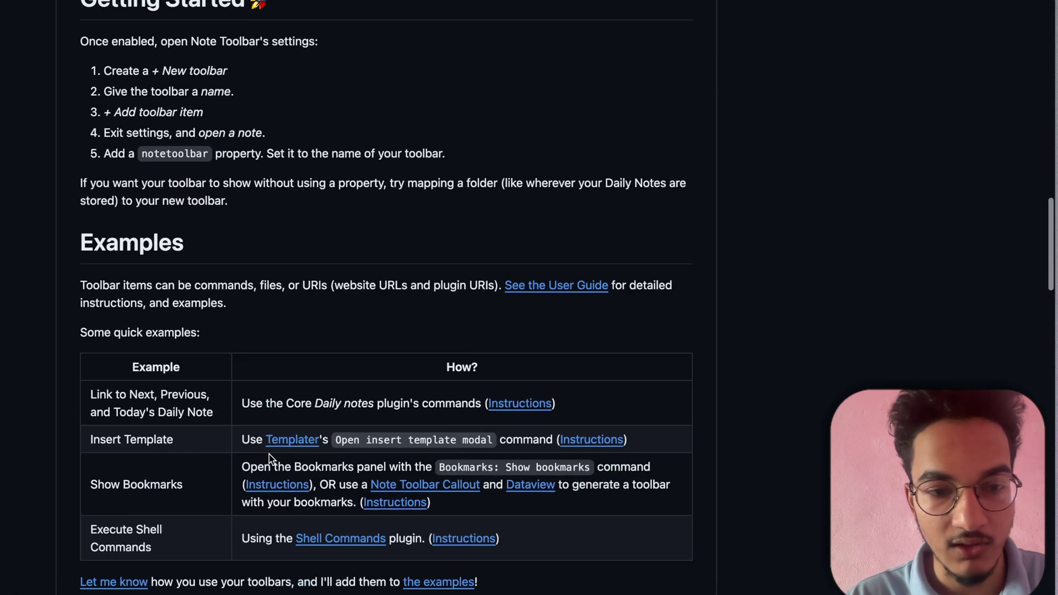
pyautogui.click(425, 288)
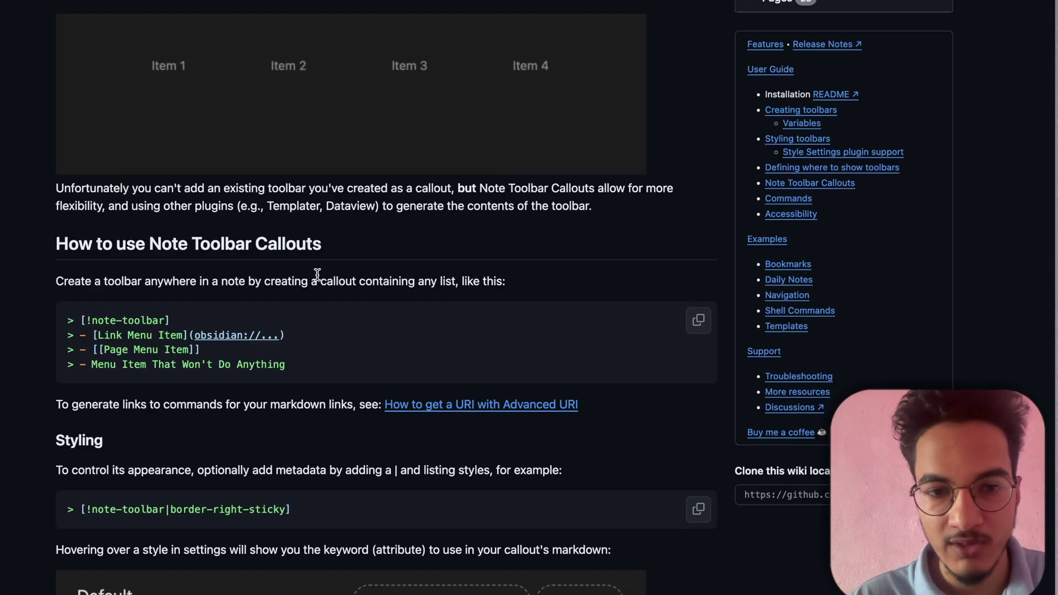
pyautogui.click(698, 320)
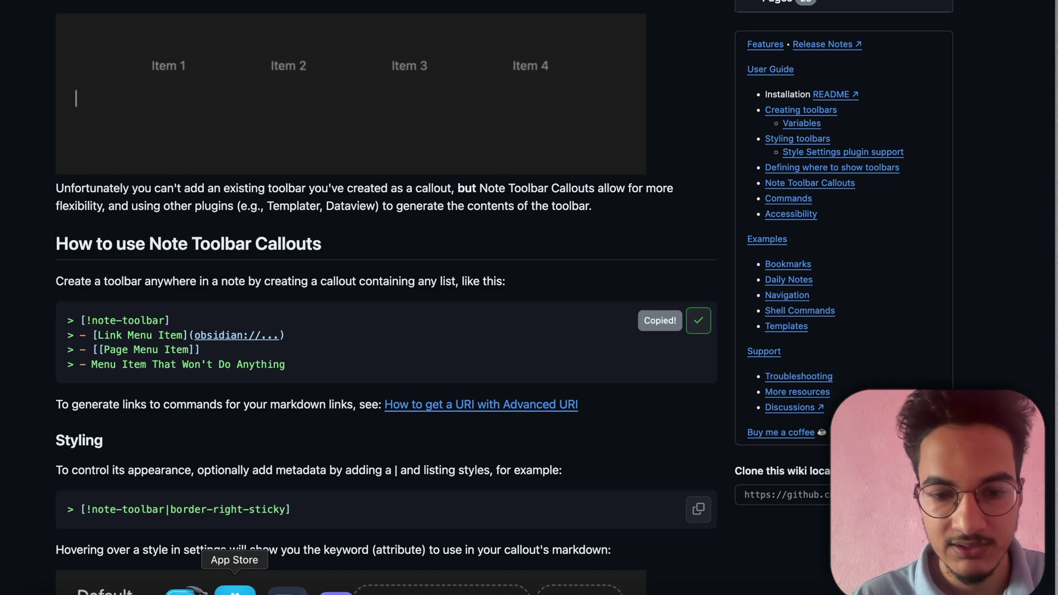
# - Switch back to Obsidian, paste the sample note-toolbar callout at the end of the home note and check its rendered items
pyautogui.click(436, 589)
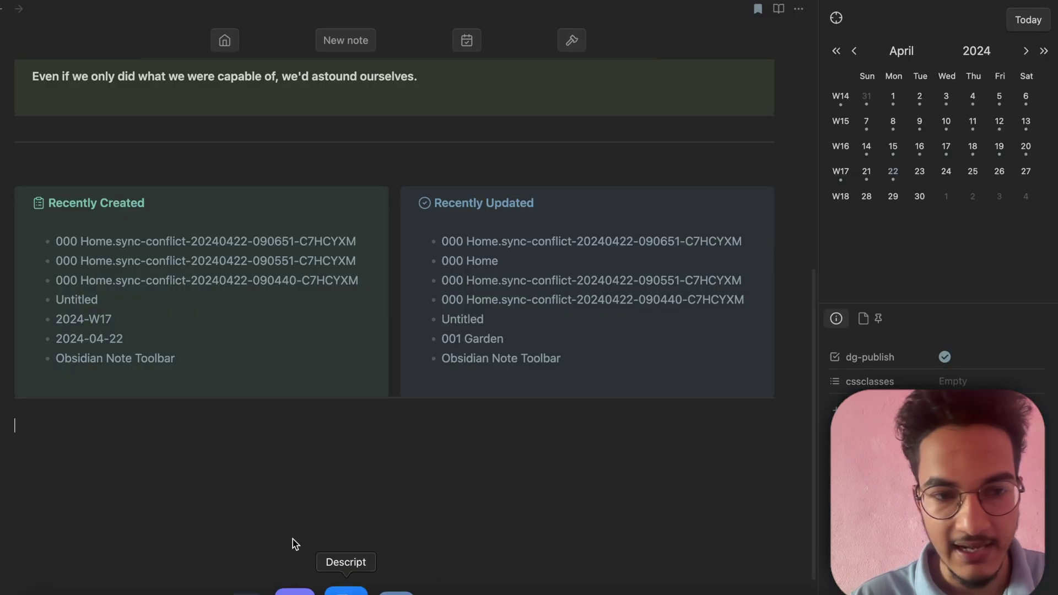
pyautogui.press('super+v')
pyautogui.click(238, 516)
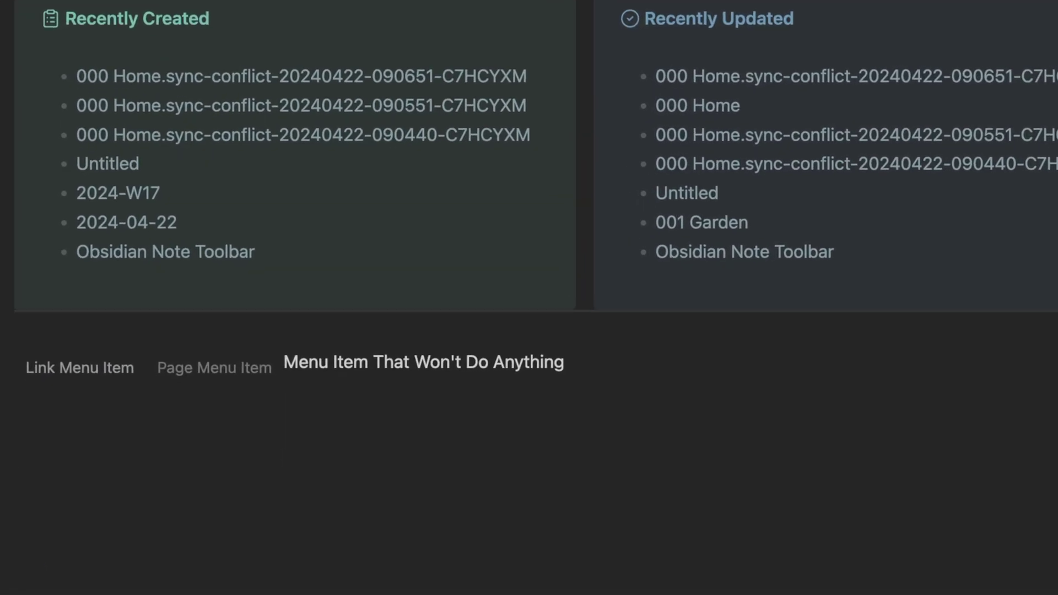
pyautogui.moveTo(206, 368)
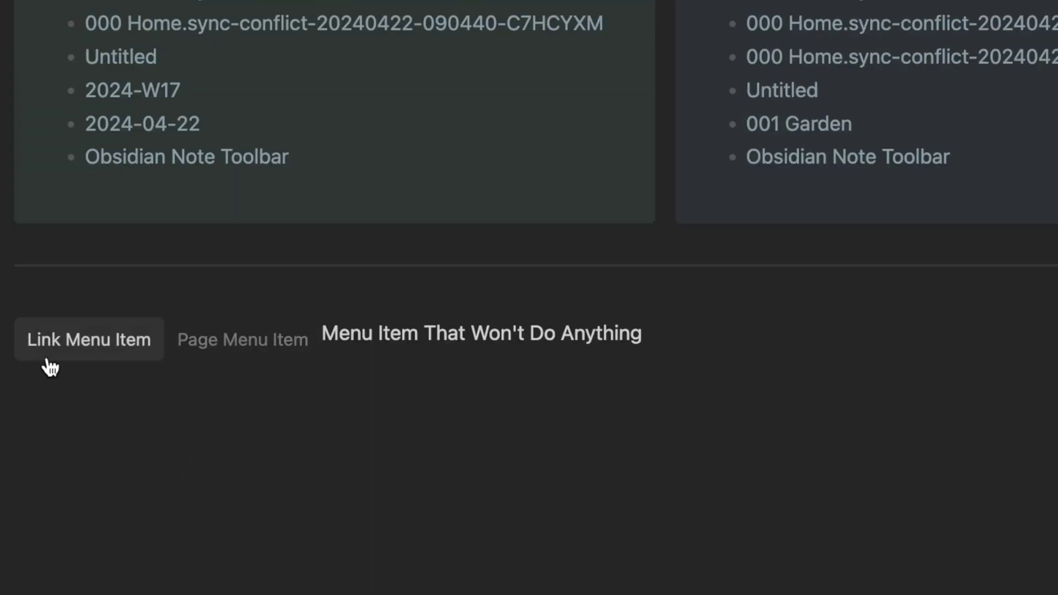
pyautogui.moveTo(284, 350)
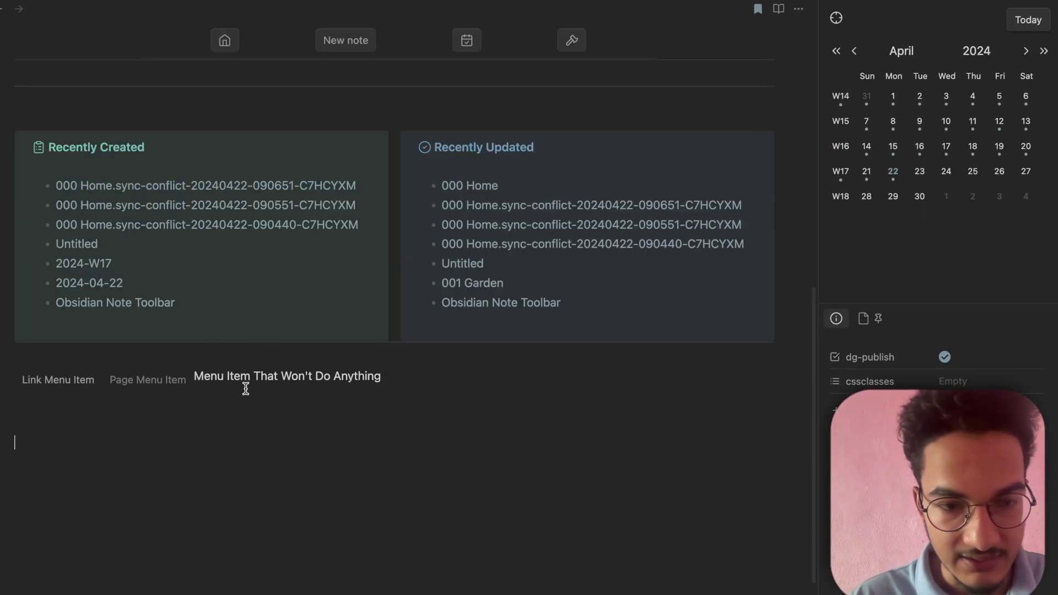
# - Shorten the callout's last list entry to Menu Item
pyautogui.press('Up')
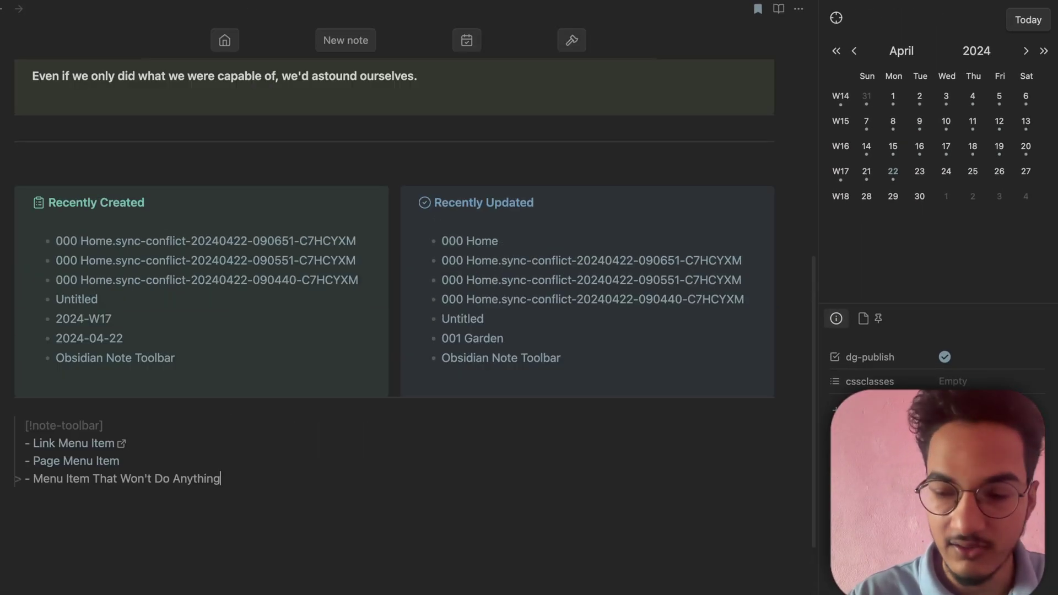
pyautogui.press('BackSpace')
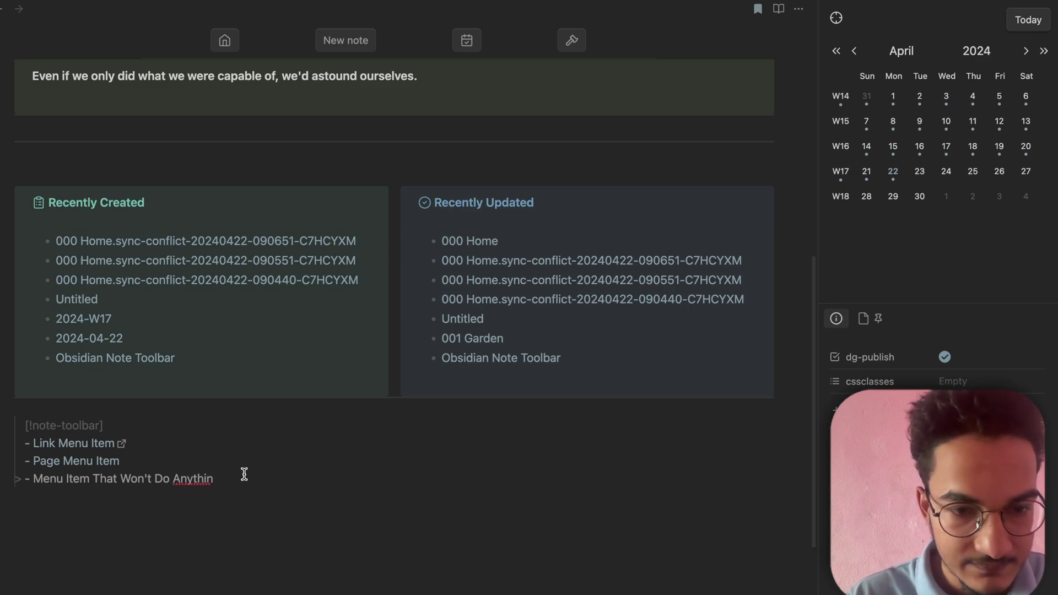
pyautogui.moveTo(243, 476); pyautogui.dragTo(105, 475)
pyautogui.press('BackSpace')
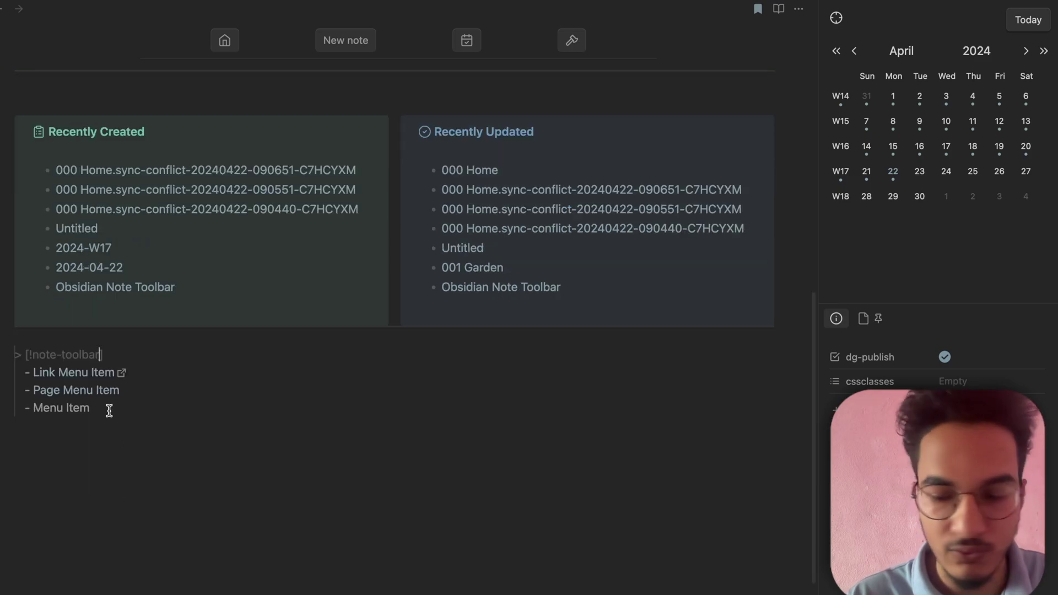
# - Try adding the border style after a | in the note-toolbar callout's header
pyautogui.write('| bord')
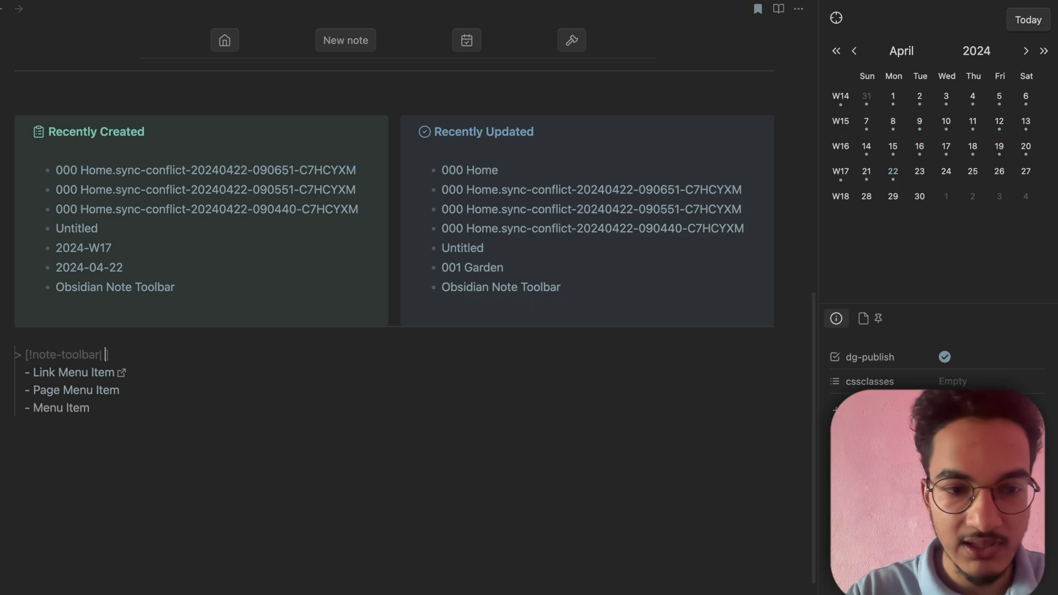
pyautogui.write('er')
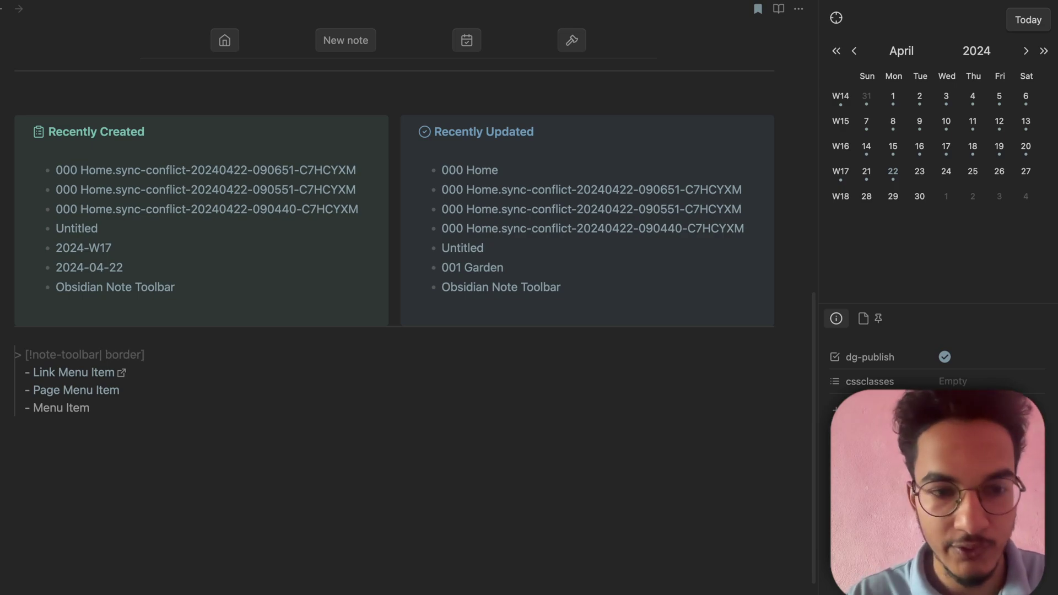
pyautogui.click(146, 453)
pyautogui.click(156, 397)
pyautogui.click(154, 371)
# - Change the callout header's style to button, check it in reading view and return to editing
pyautogui.press('Left')
pyautogui.press('BackSpace')
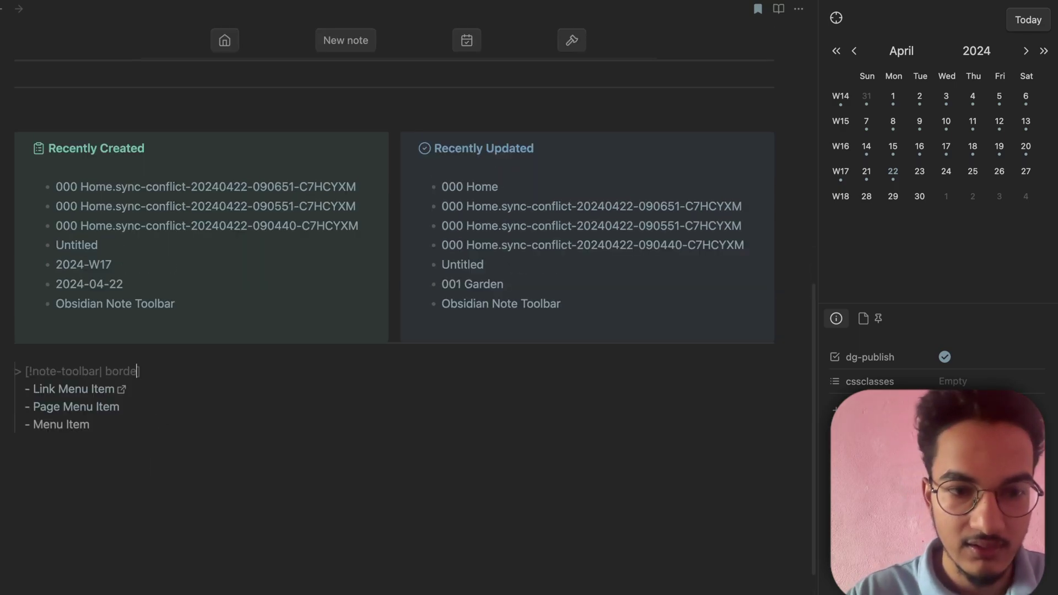
pyautogui.press('BackSpace')
pyautogui.press('BackSpace')
pyautogui.press('BackSpace')
pyautogui.press('BackSpace')
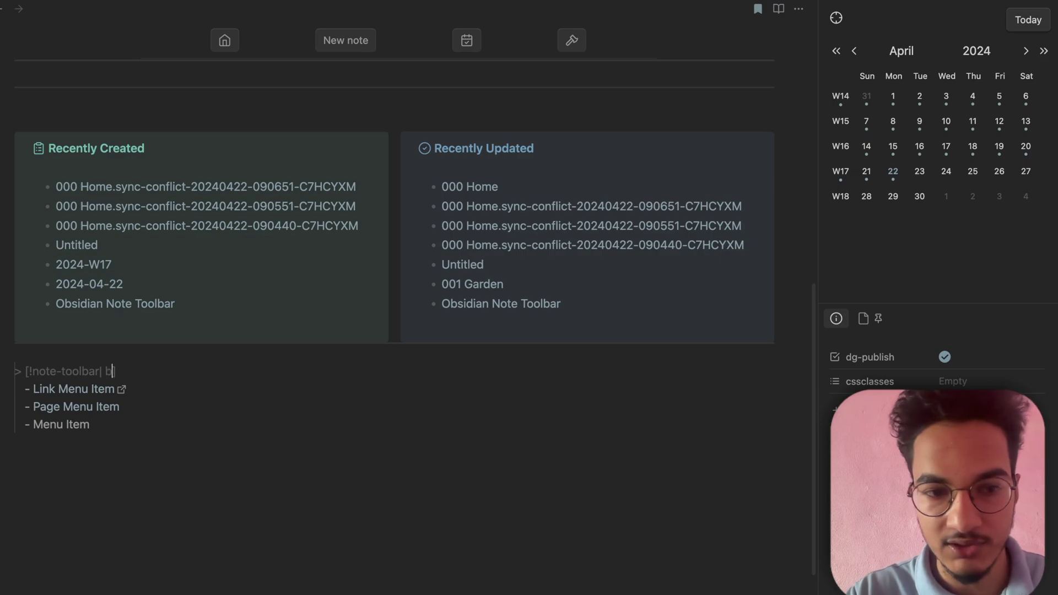
pyautogui.write('order')
pyautogui.press('super+e')
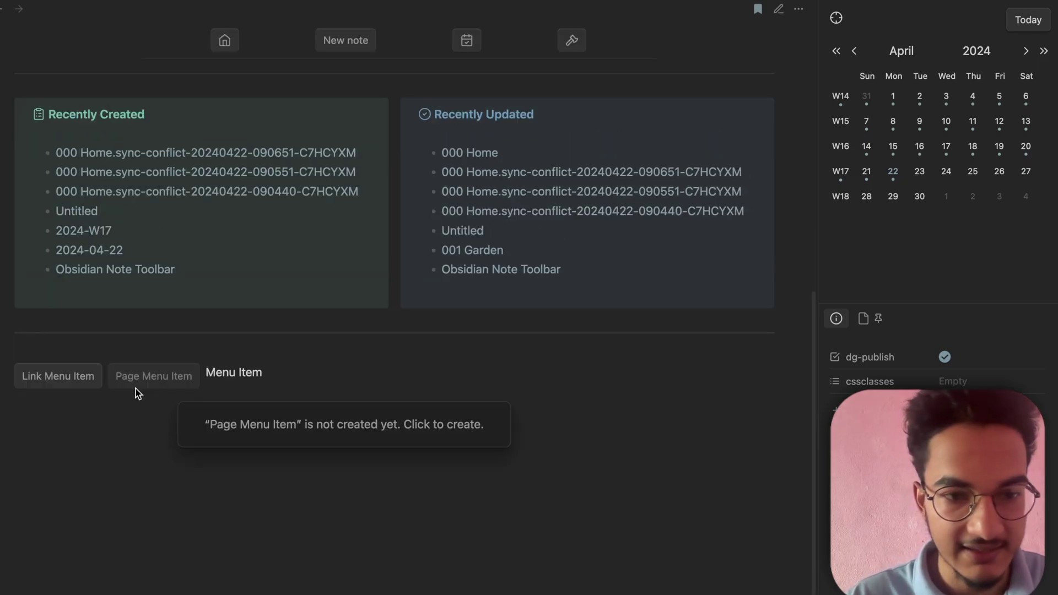
pyautogui.press('super+e')
pyautogui.click(117, 413)
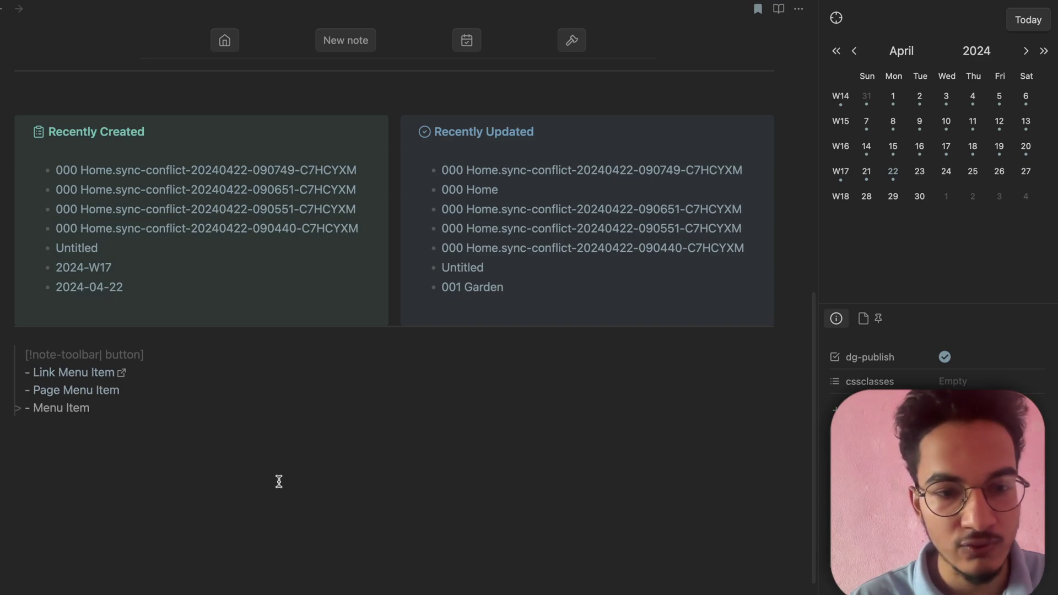
# - Switch to the Arc browser and look at the usage examples near the end of the Note Toolbar Callouts guide
pyautogui.click(363, 576)
pyautogui.scroll(1, 259, 408)
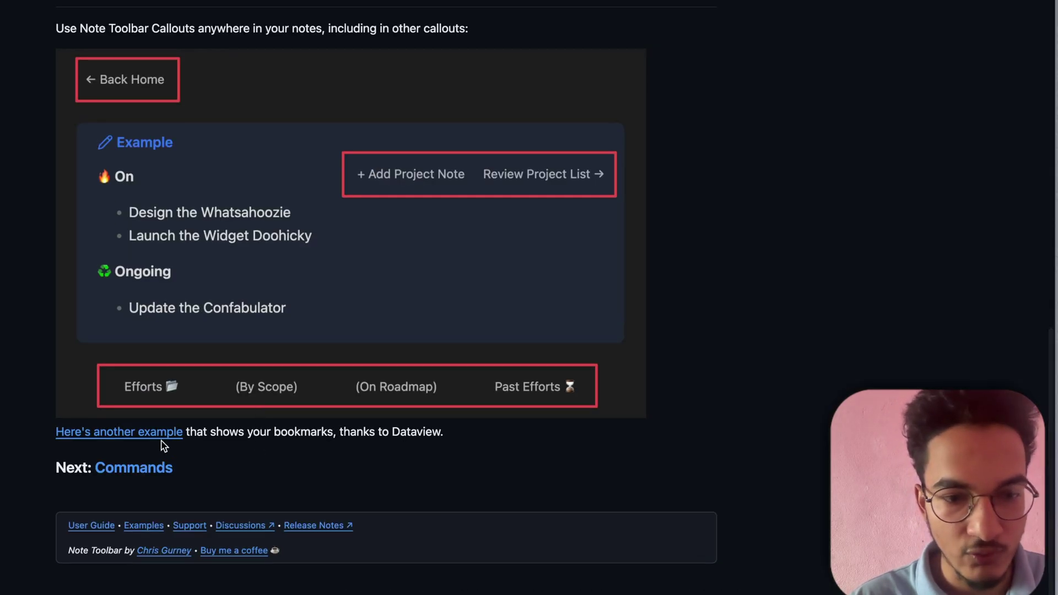
# - Open the linked bookmarks example and copy its note-toolbar callout code with the Dataview query
pyautogui.click(141, 433)
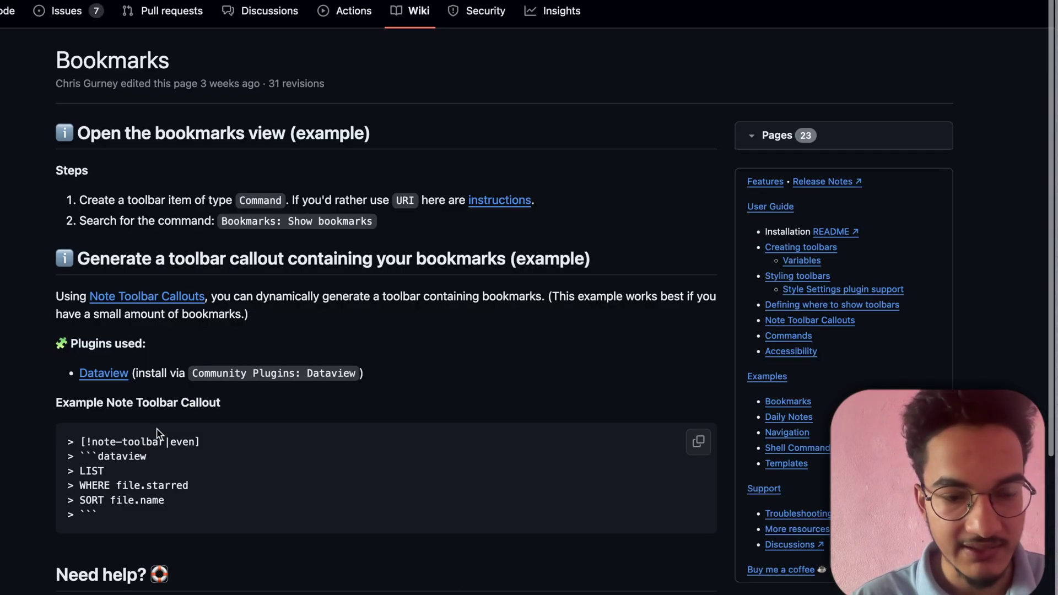
pyautogui.scroll(-3, 143, 439)
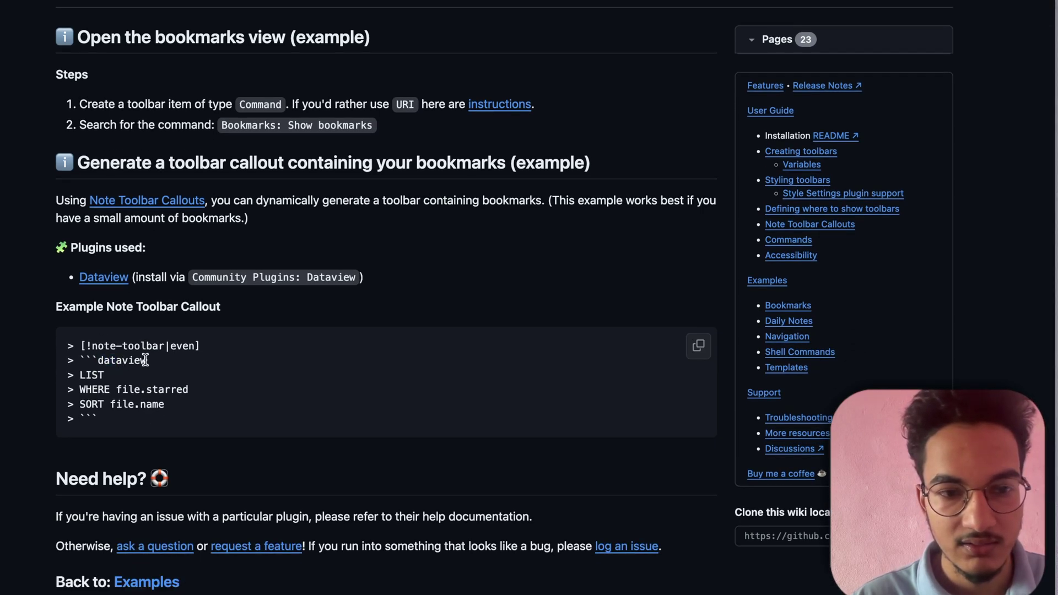
pyautogui.moveTo(146, 361)
pyautogui.mouseDown()
pyautogui.moveTo(122, 360)
pyautogui.moveTo(141, 349)
pyautogui.mouseUp()
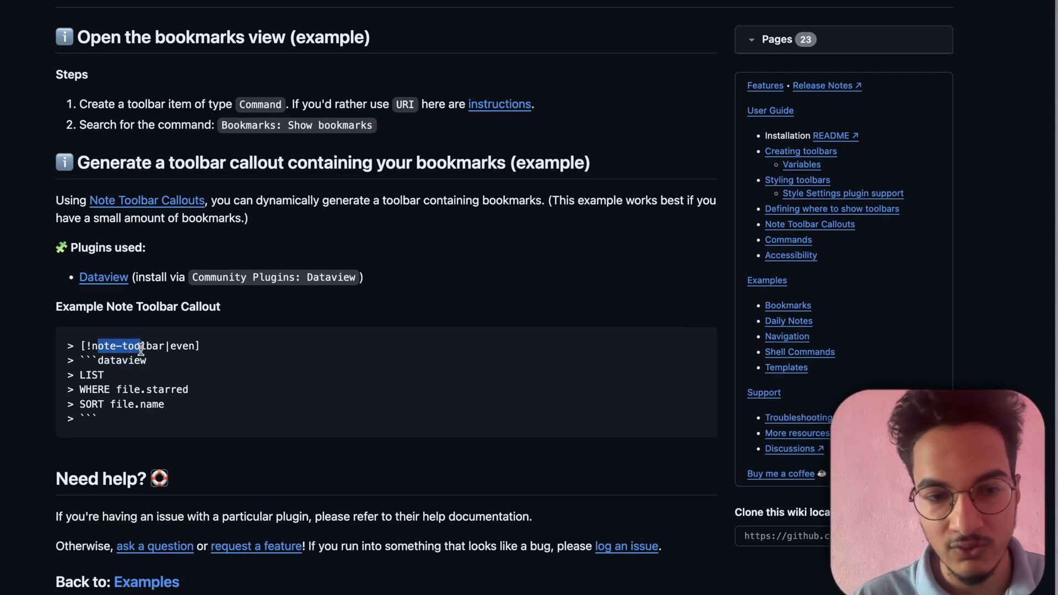
pyautogui.click(123, 389)
pyautogui.click(698, 346)
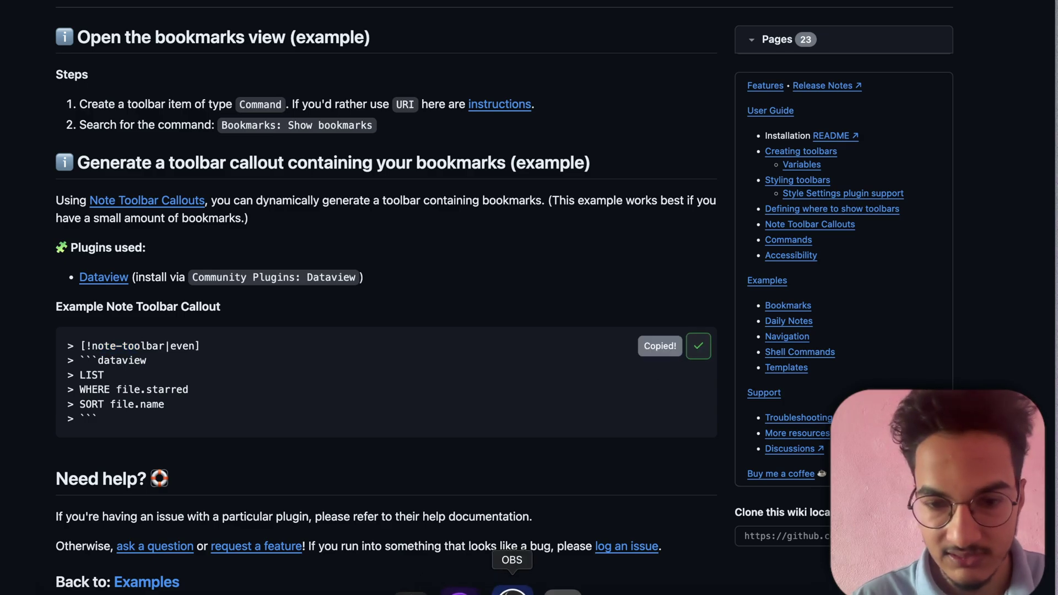
# - Switch to Obsidian and replace the home note's existing toolbar callout with the copied Dataview bookmarks callout
pyautogui.click(436, 585)
pyautogui.moveTo(247, 455); pyautogui.dragTo(11, 386)
pyautogui.press('BackSpace')
pyautogui.press('super+v')
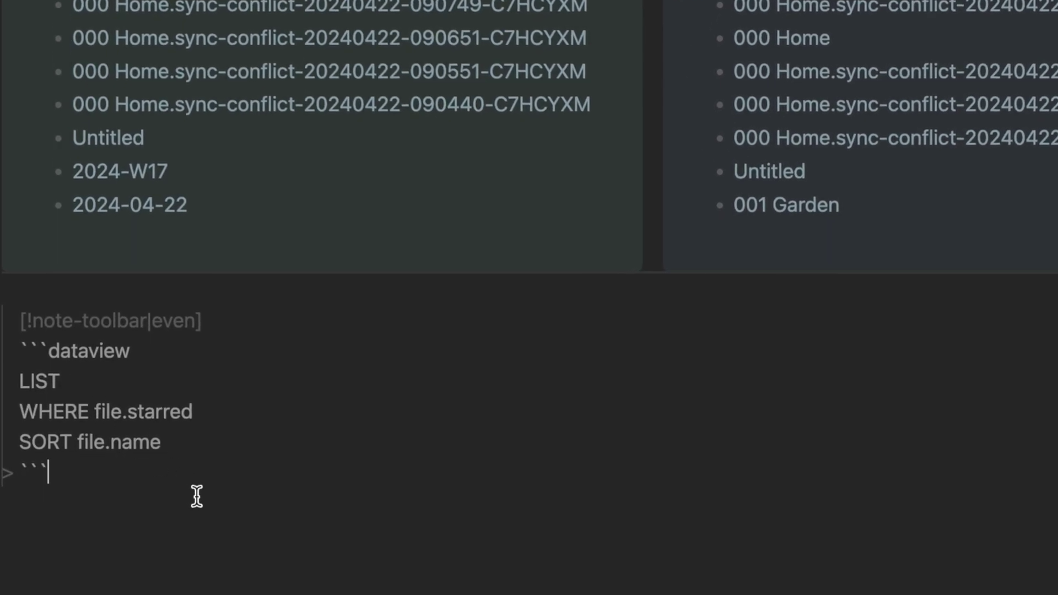
pyautogui.click(196, 496)
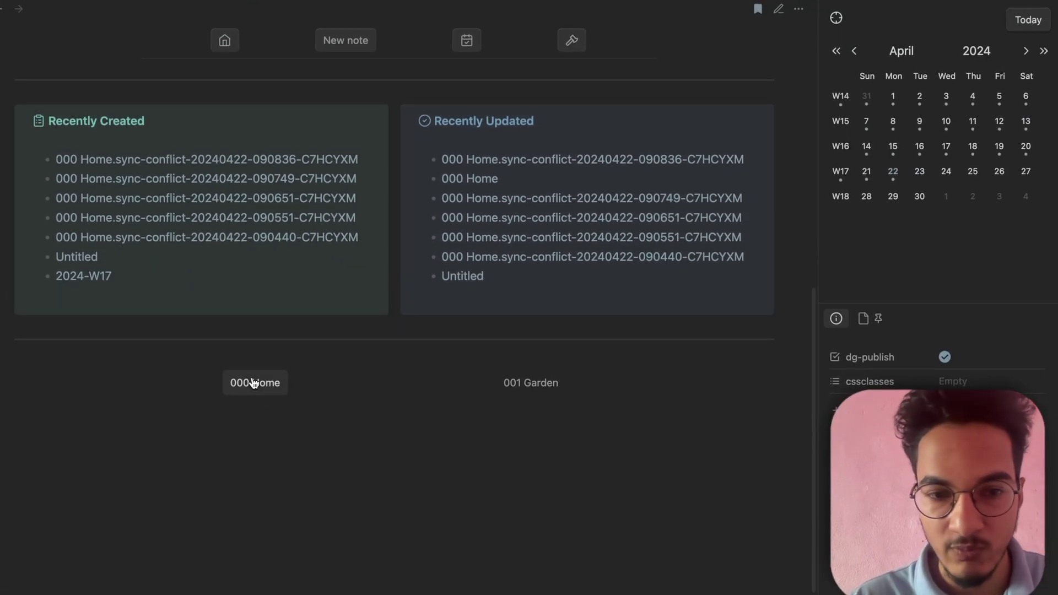
# - Change the bookmarks callout header's style to even-button, check it in reading view and return to editing
pyautogui.hotkey('ctrl', 'e')
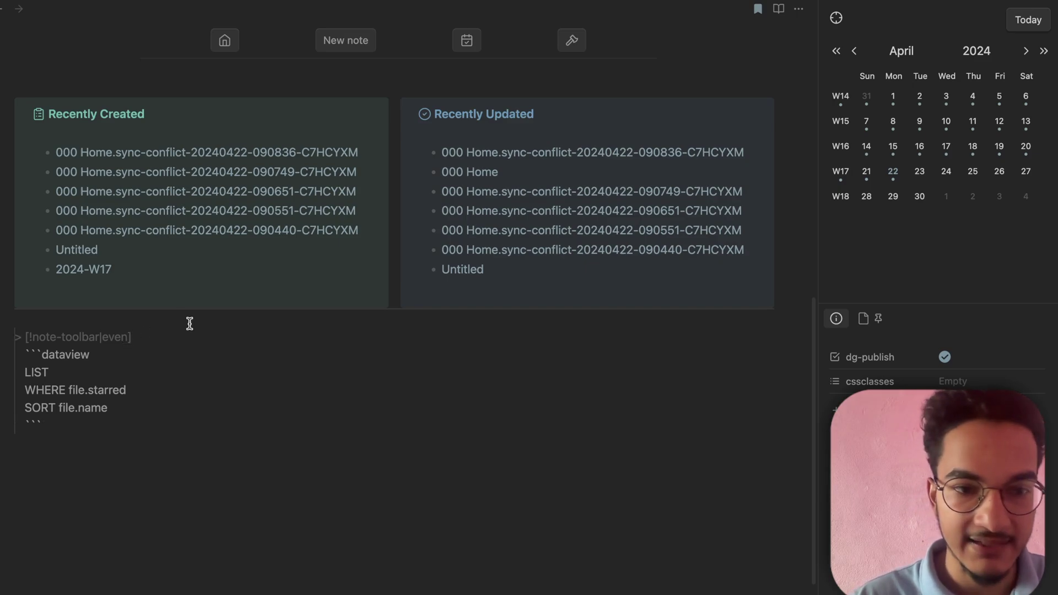
pyautogui.write('-button')
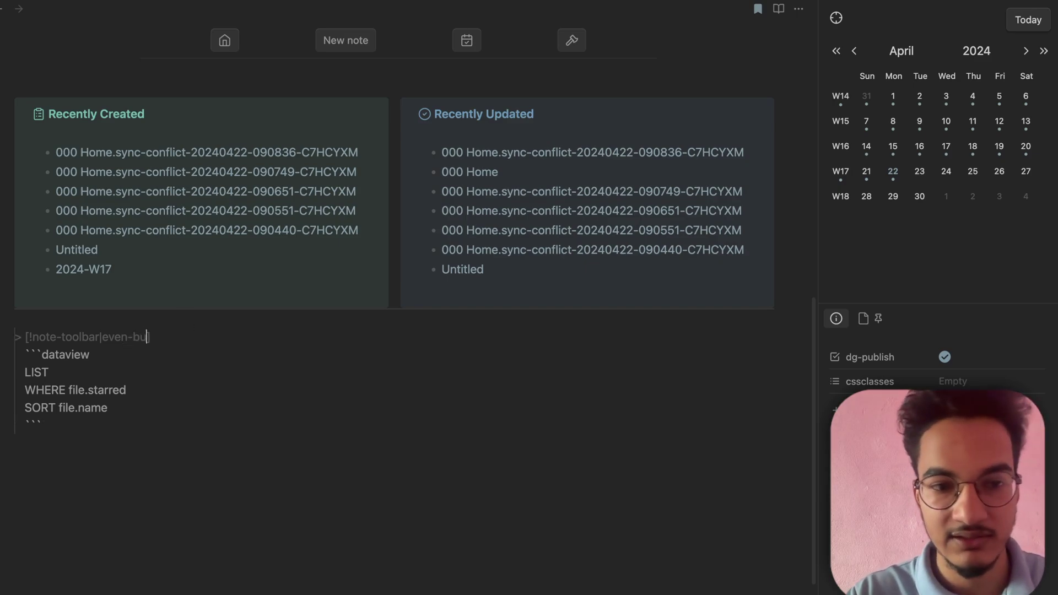
pyautogui.hotkey('ctrl', 'e')
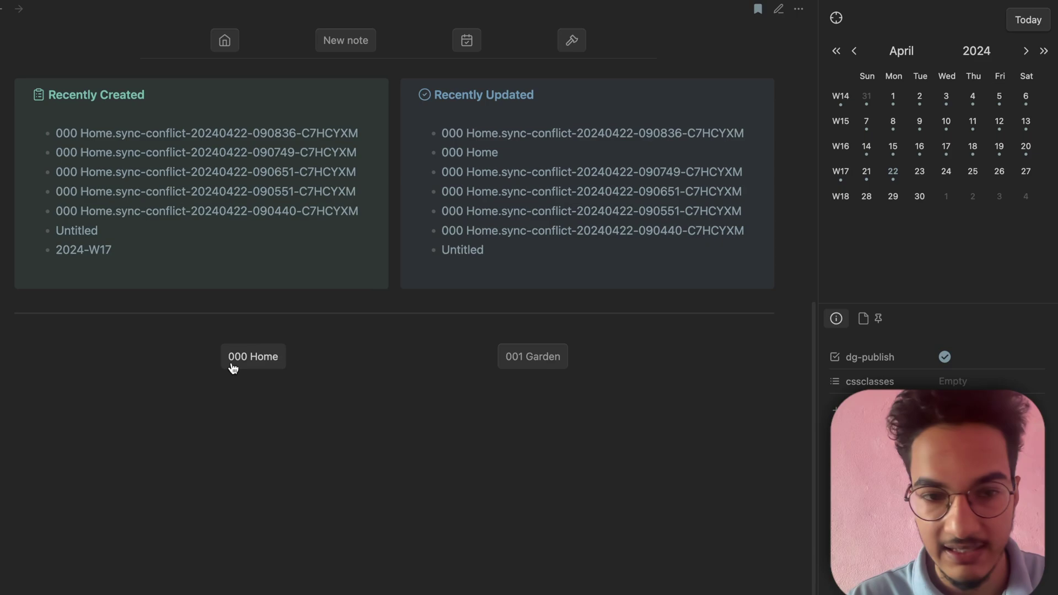
pyautogui.moveTo(534, 365)
pyautogui.hotkey('ctrl', 'e')
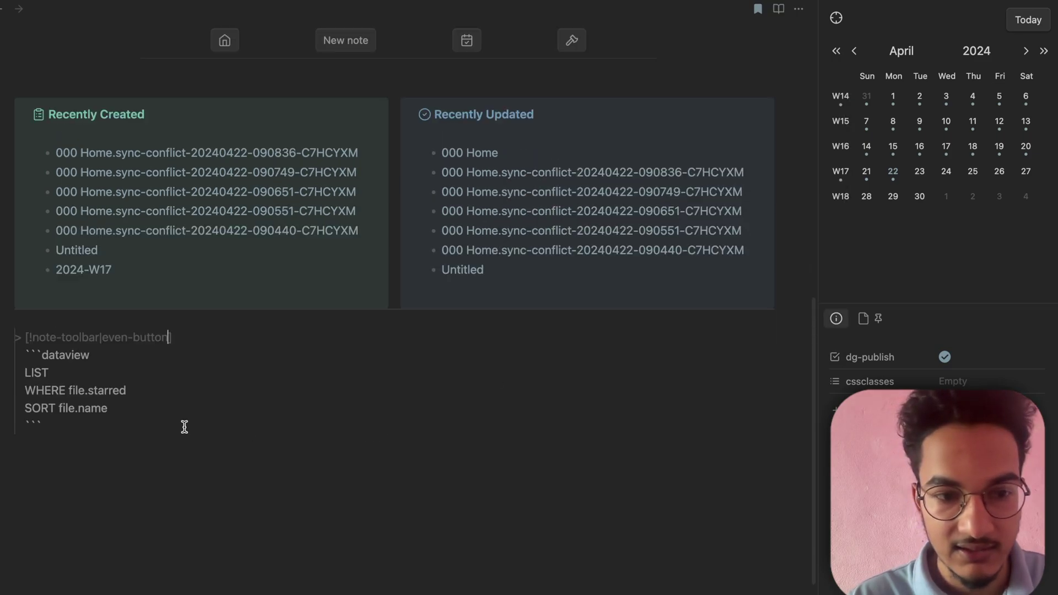
pyautogui.click(127, 415)
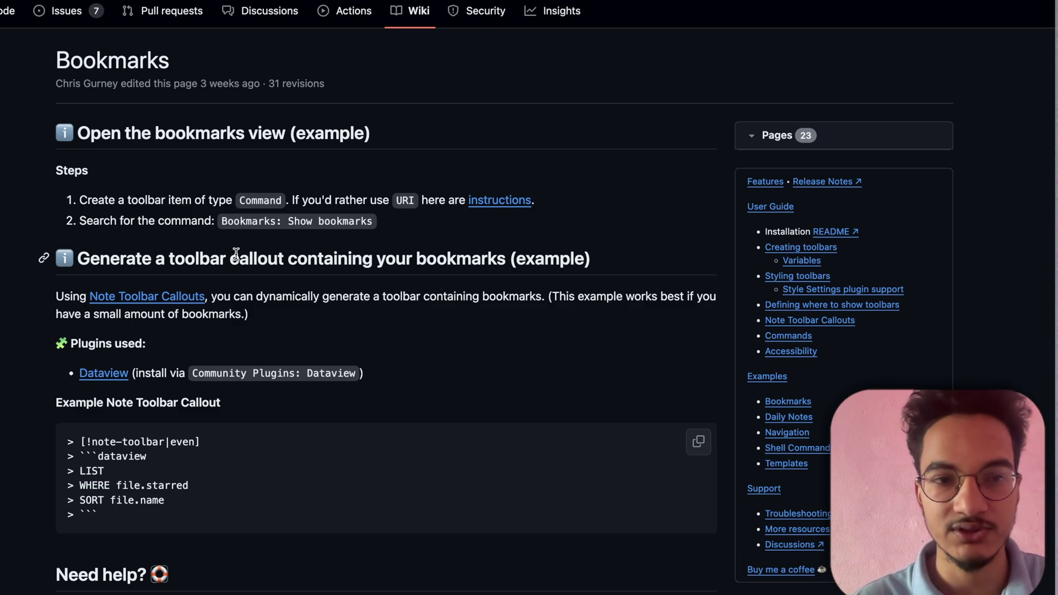
# - Go back to the Note Toolbar wiki's Home page in Arc and look over its User Guide and Examples sections
pyautogui.hotkey('alt', 'Left')
pyautogui.hotkey('alt', 'Left')
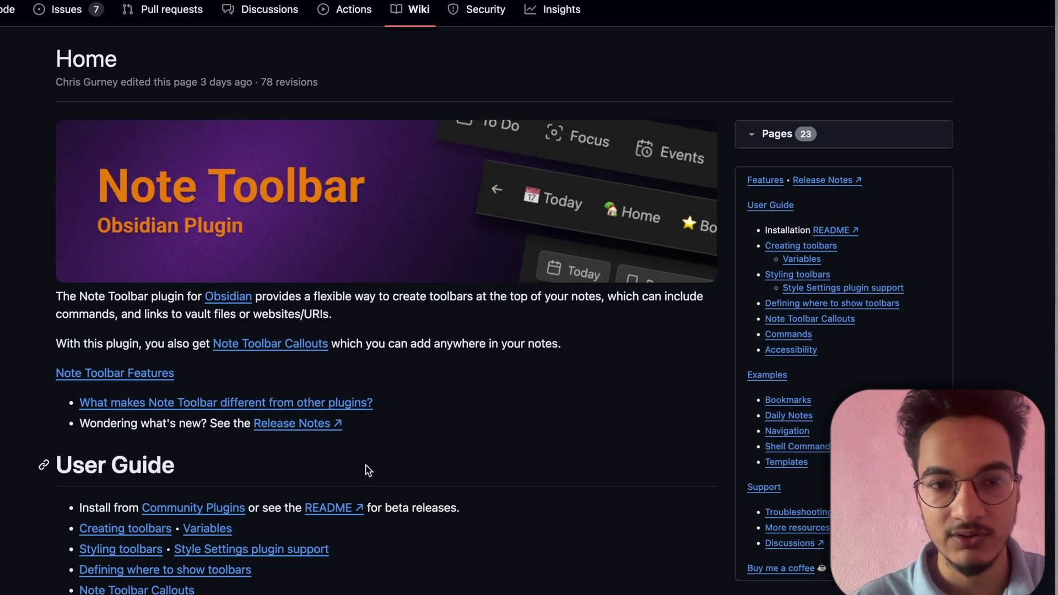
pyautogui.scroll(-4, 366, 467)
pyautogui.scroll(3, 368, 470)
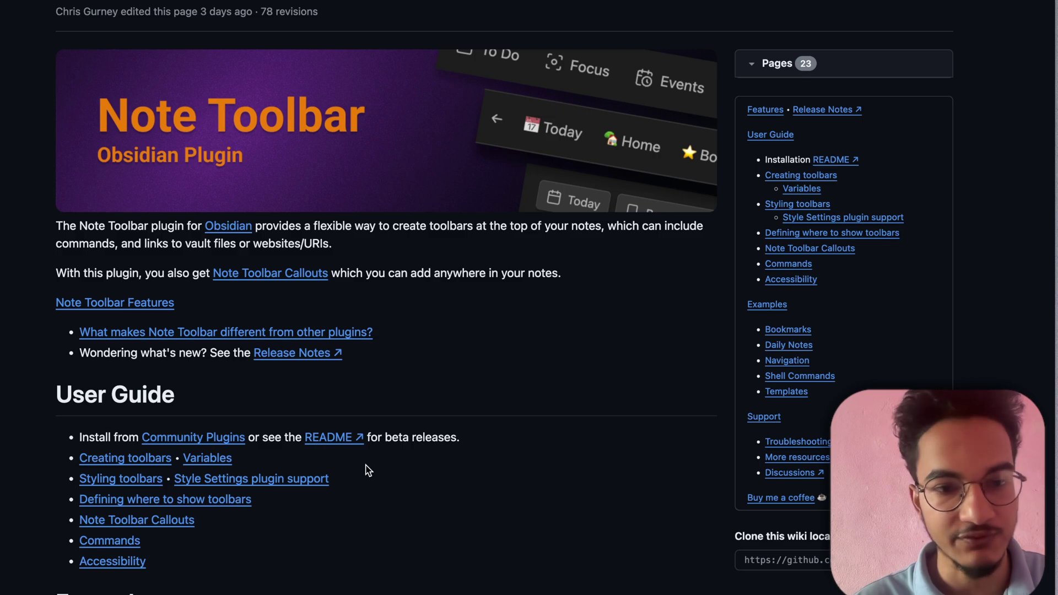
pyautogui.scroll(-3, 368, 470)
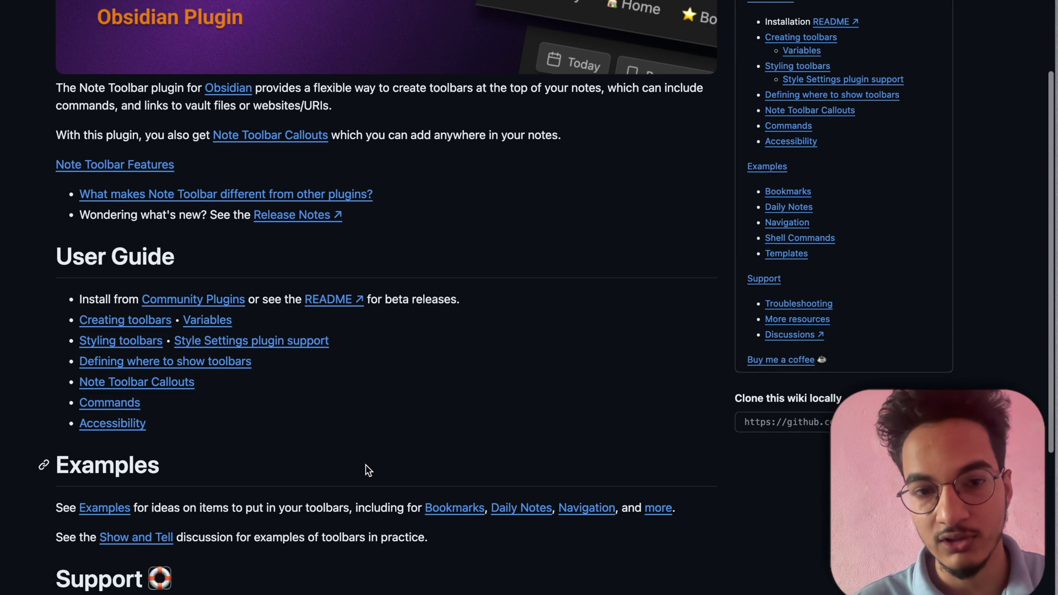